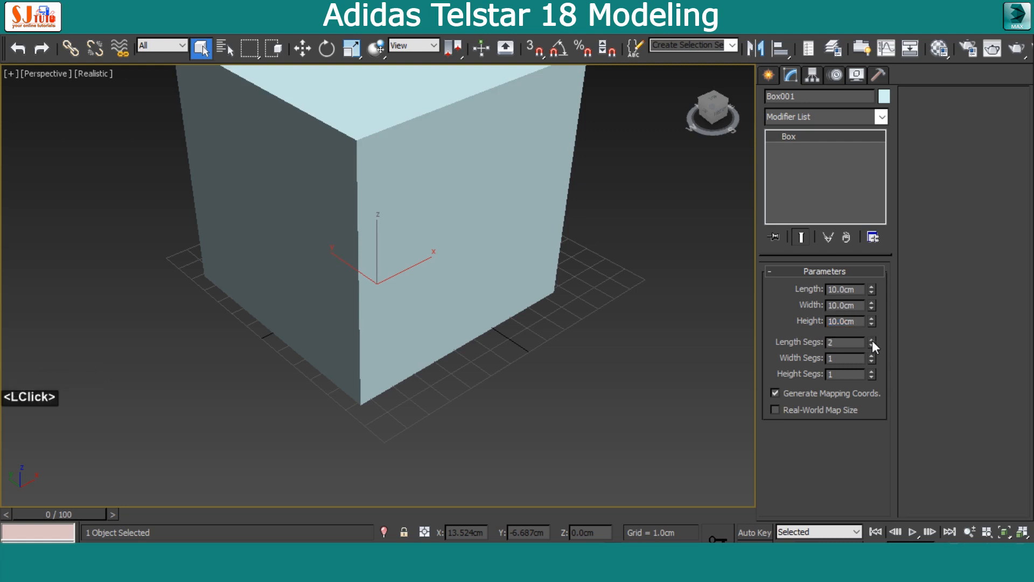
# Set the box's width and height segments to 2 and display edged faces in the viewport.
pyautogui.click(872, 370)
pyautogui.scroll(-5, 519, 346)
pyautogui.moveTo(519, 346); pyautogui.dragTo(625, 252, button='middle')
pyautogui.press('F4')
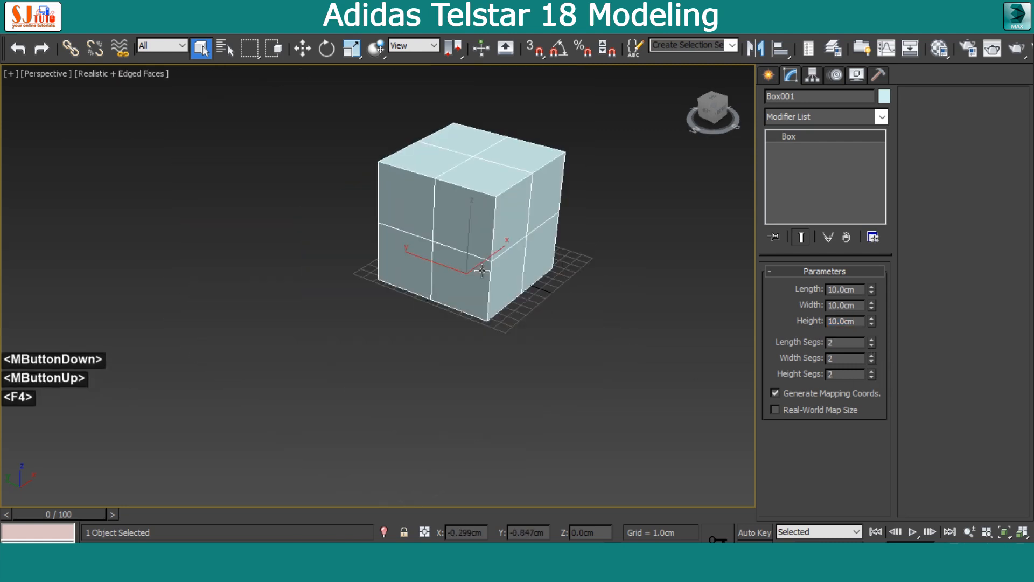
# Center the box's pivot on the object and place the box at X, Y and Z position 0.
pyautogui.click(814, 82)
pyautogui.click(823, 169)
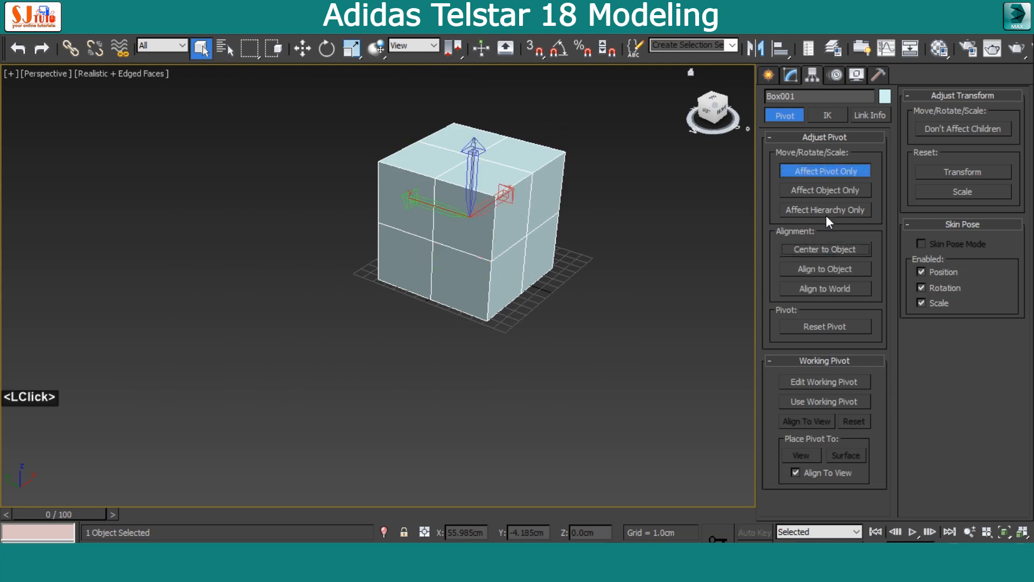
pyautogui.click(832, 169)
pyautogui.press('w')
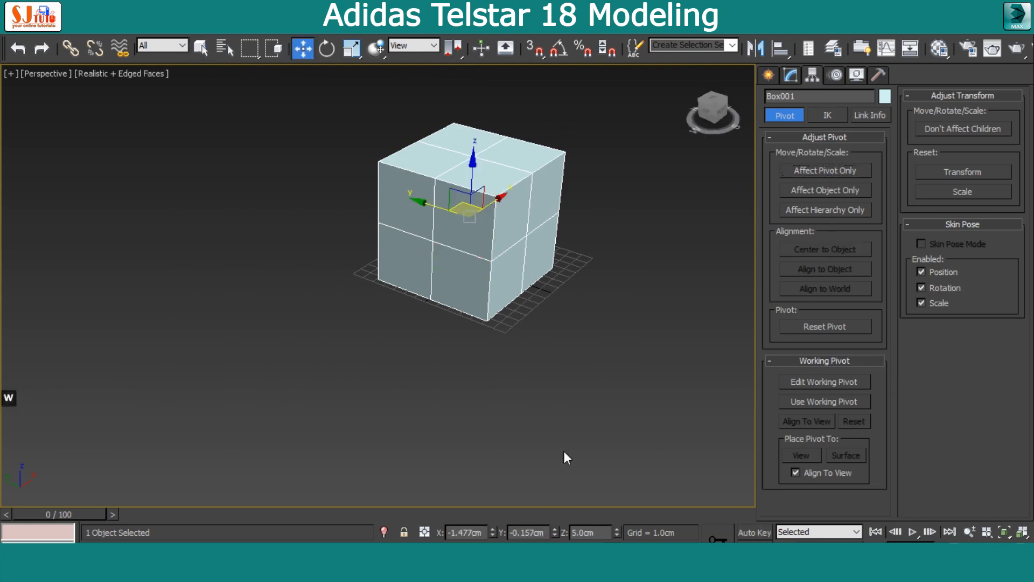
pyautogui.rightClick(493, 532)
pyautogui.rightClick(555, 533)
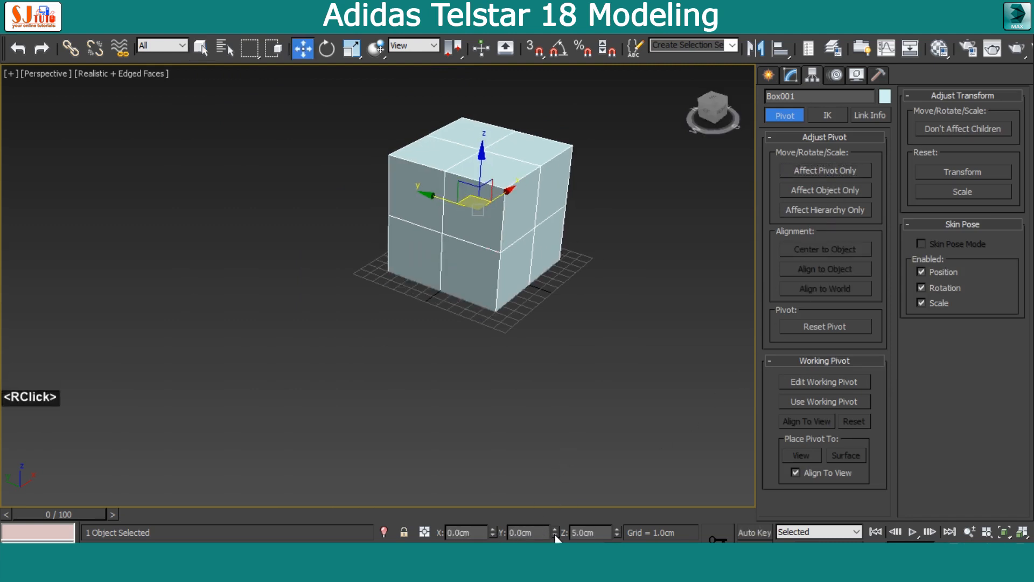
pyautogui.rightClick(617, 532)
pyautogui.keyDown('alt'); pyautogui.moveTo(673, 323); pyautogui.dragTo(736, 158, button='middle'); pyautogui.keyUp('alt')
# Apply a Spherify modifier to the box and convert the result to an Editable Poly.
pyautogui.click(790, 74)
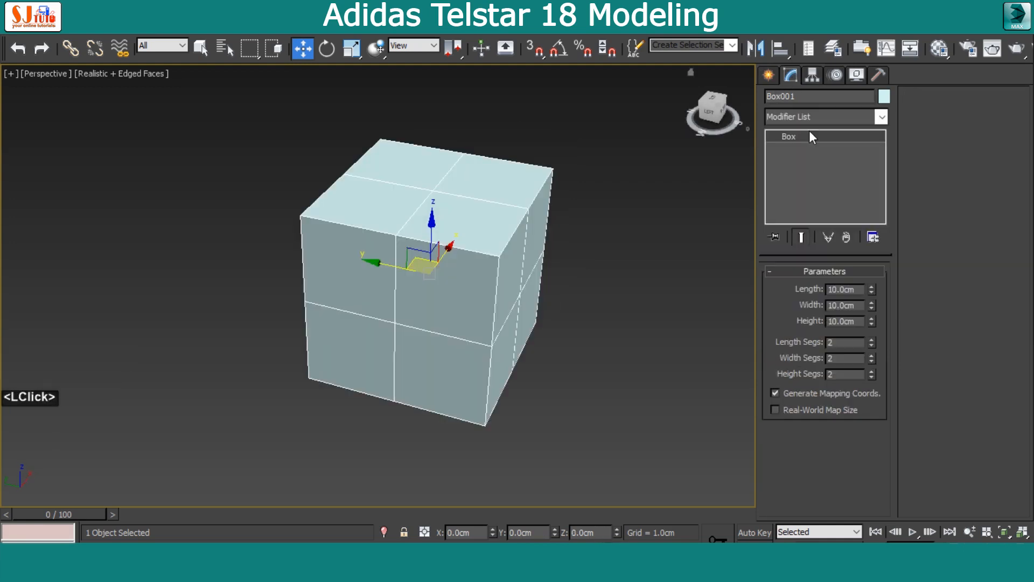
pyautogui.click(815, 117)
pyautogui.write('sp')
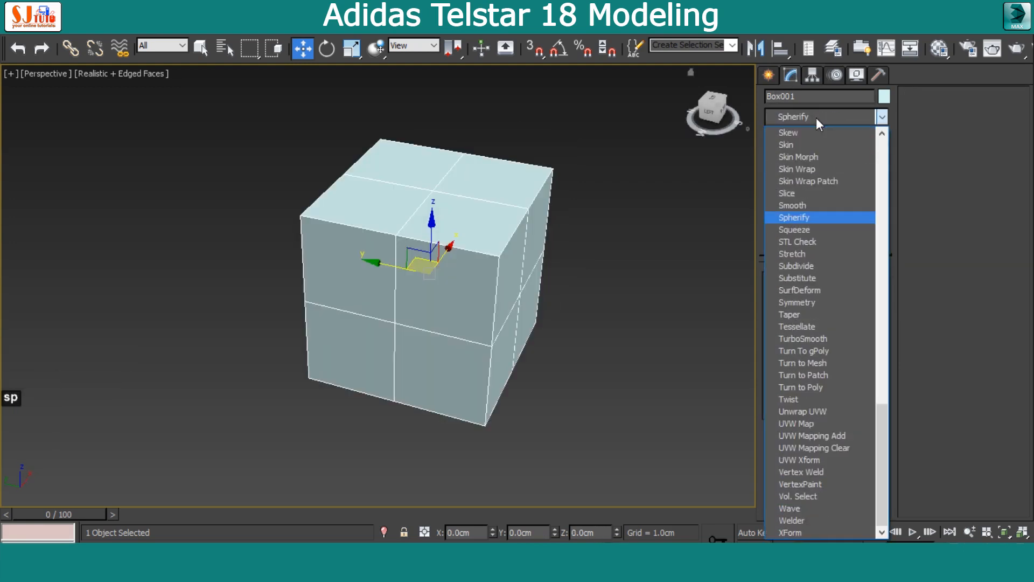
pyautogui.click(808, 217)
pyautogui.keyDown('alt'); pyautogui.moveTo(420, 226); pyautogui.dragTo(472, 219, button='middle'); pyautogui.keyUp('alt')
pyautogui.rightClick(473, 215)
pyautogui.moveTo(511, 372)
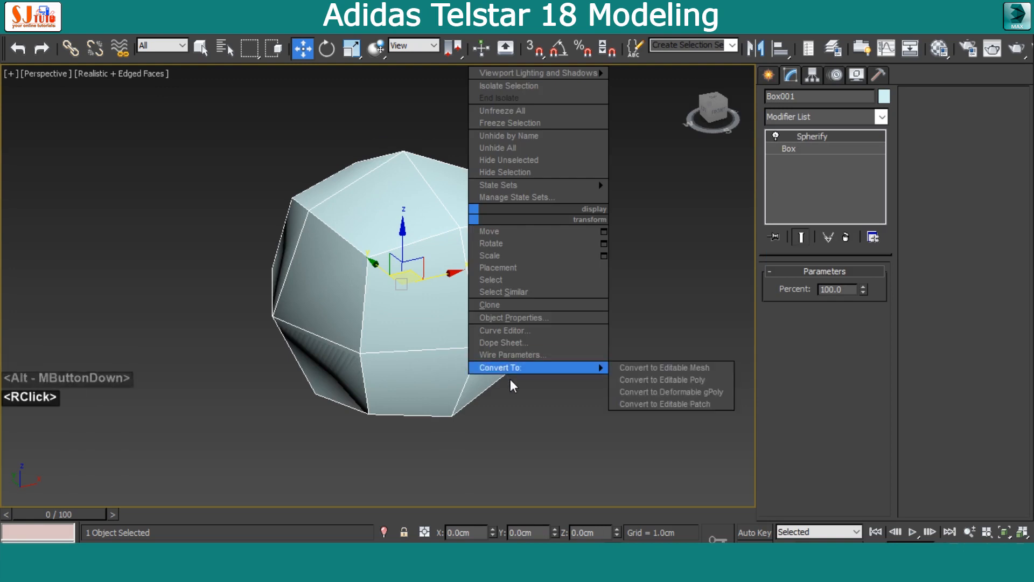
pyautogui.click(663, 379)
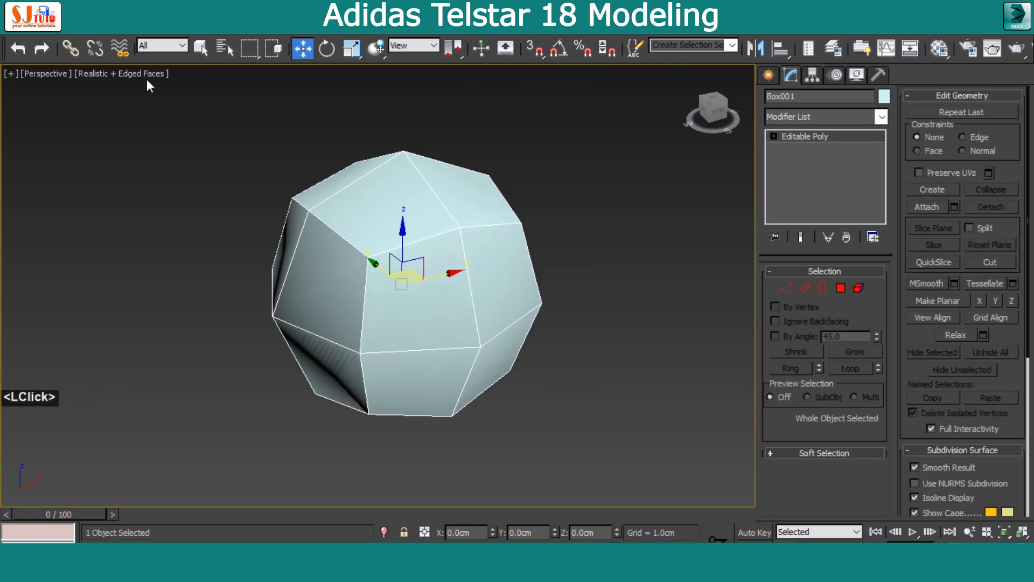
# Change the Perspective view's display style from Realistic to Shaded.
pyautogui.click(145, 74)
pyautogui.click(173, 107)
pyautogui.keyDown('alt'); pyautogui.moveTo(409, 237); pyautogui.dragTo(447, 241, button='middle'); pyautogui.keyUp('alt')
pyautogui.keyDown('alt'); pyautogui.moveTo(447, 242); pyautogui.dragTo(442, 240, button='middle'); pyautogui.keyUp('alt')
# Select the three perpendicular middle edge loops running around the sphere.
pyautogui.click(804, 288)
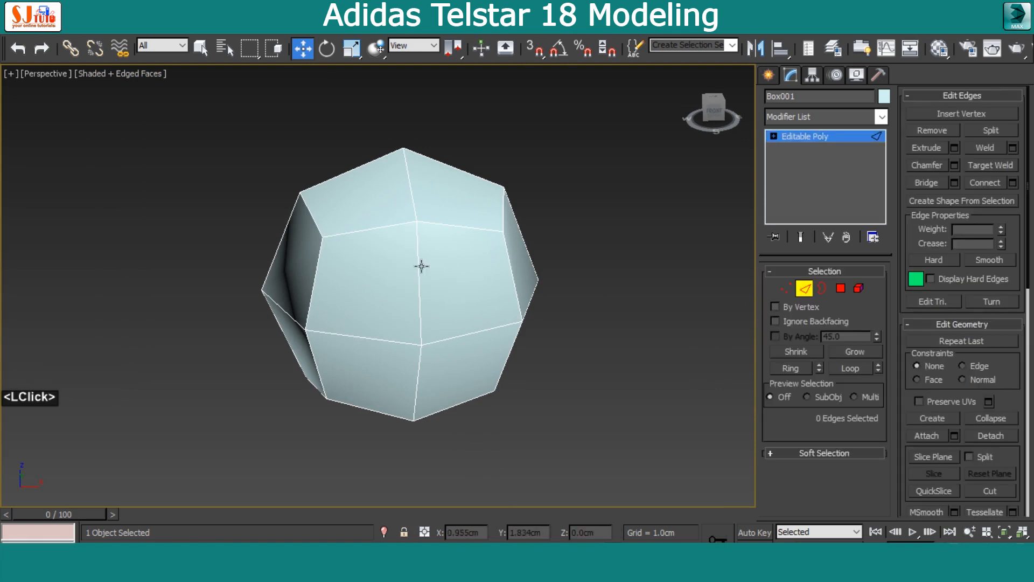
pyautogui.doubleClick(420, 265)
pyautogui.keyDown('ctrl'); pyautogui.doubleClick(378, 342); pyautogui.keyUp('ctrl')
pyautogui.keyDown('alt'); pyautogui.moveTo(377, 341); pyautogui.dragTo(335, 283, button='middle'); pyautogui.keyUp('alt')
pyautogui.keyDown('ctrl'); pyautogui.doubleClick(328, 278); pyautogui.keyUp('ctrl')
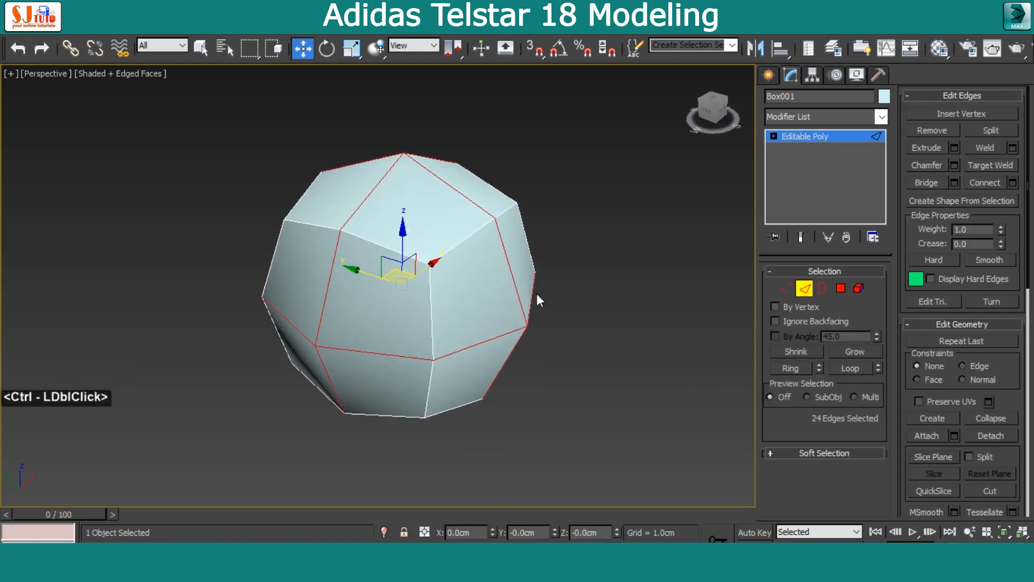
# Chamfer the selected edge loops with the quad chamfer type and an amount of 1.2 cm.
pyautogui.keyDown('alt'); pyautogui.moveTo(537, 293); pyautogui.dragTo(473, 276, button='middle'); pyautogui.keyUp('alt')
pyautogui.click(952, 166)
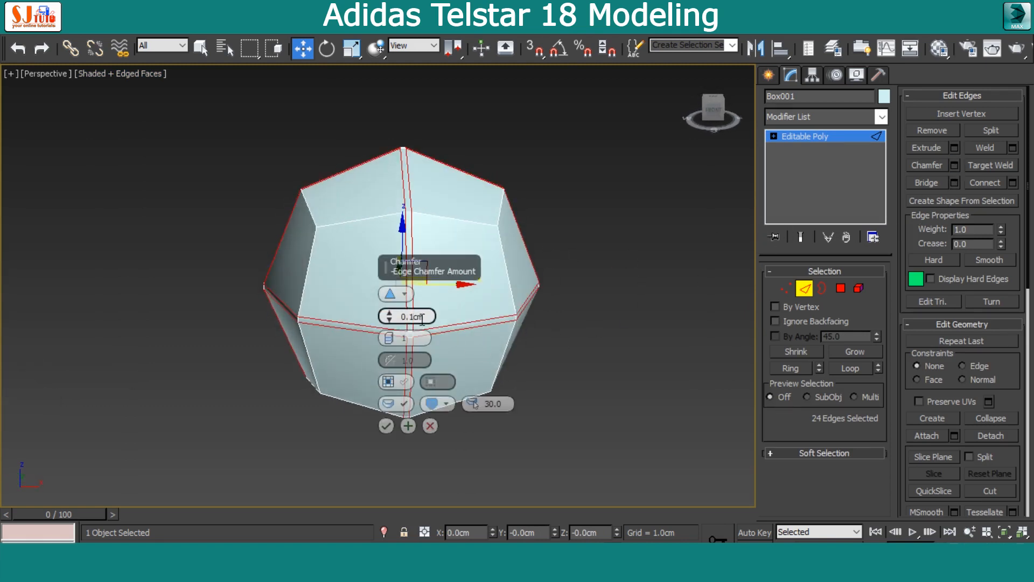
pyautogui.moveTo(422, 317); pyautogui.dragTo(401, 317)
pyautogui.write('1.2')
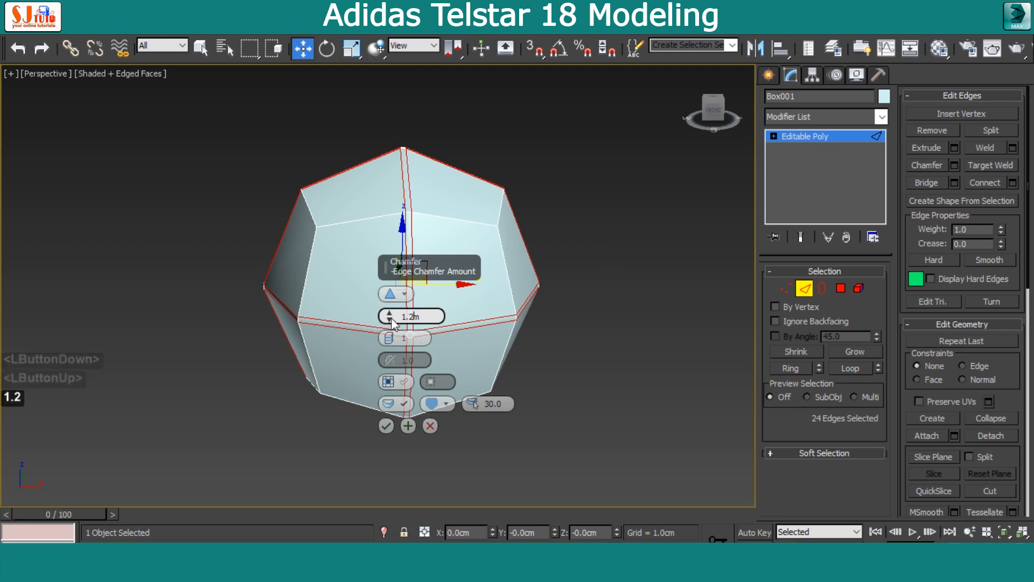
pyautogui.click(404, 299)
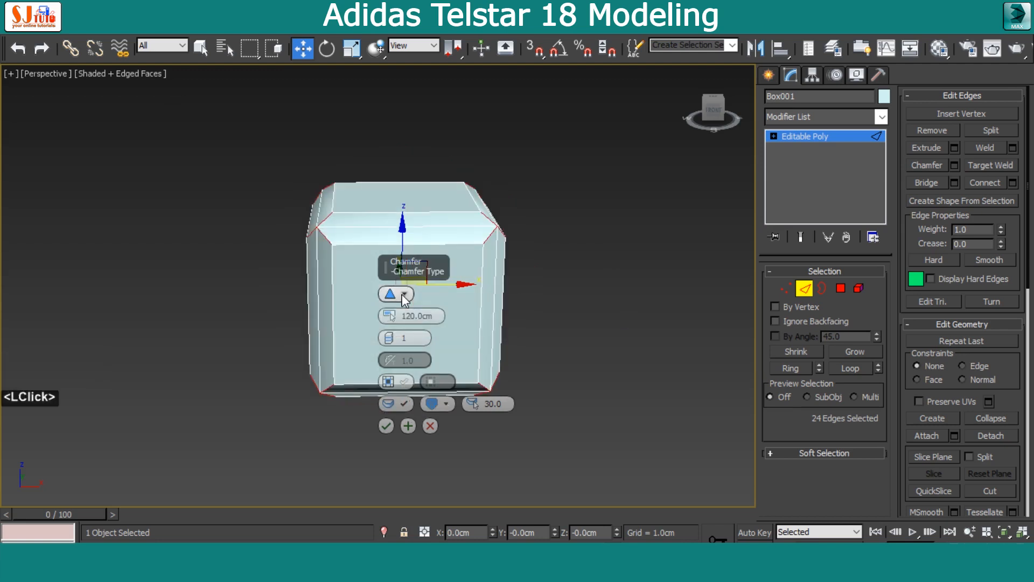
pyautogui.click(433, 318)
pyautogui.moveTo(435, 319); pyautogui.dragTo(401, 318)
pyautogui.write('1.2')
pyautogui.press('Return')
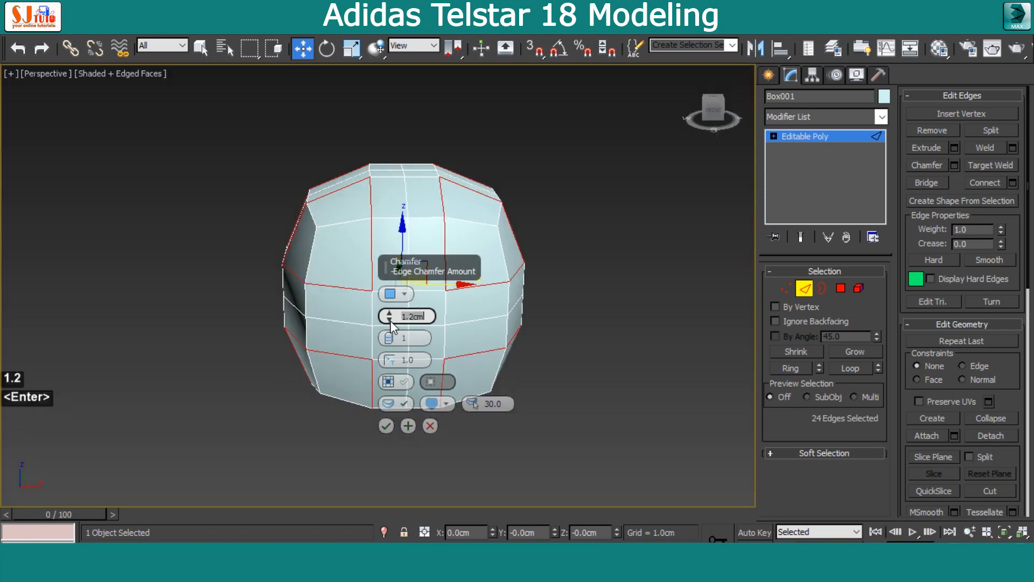
pyautogui.keyDown('alt'); pyautogui.moveTo(535, 327); pyautogui.dragTo(441, 403, button='middle'); pyautogui.keyUp('alt')
pyautogui.scroll(2, 489, 291)
pyautogui.click(386, 425)
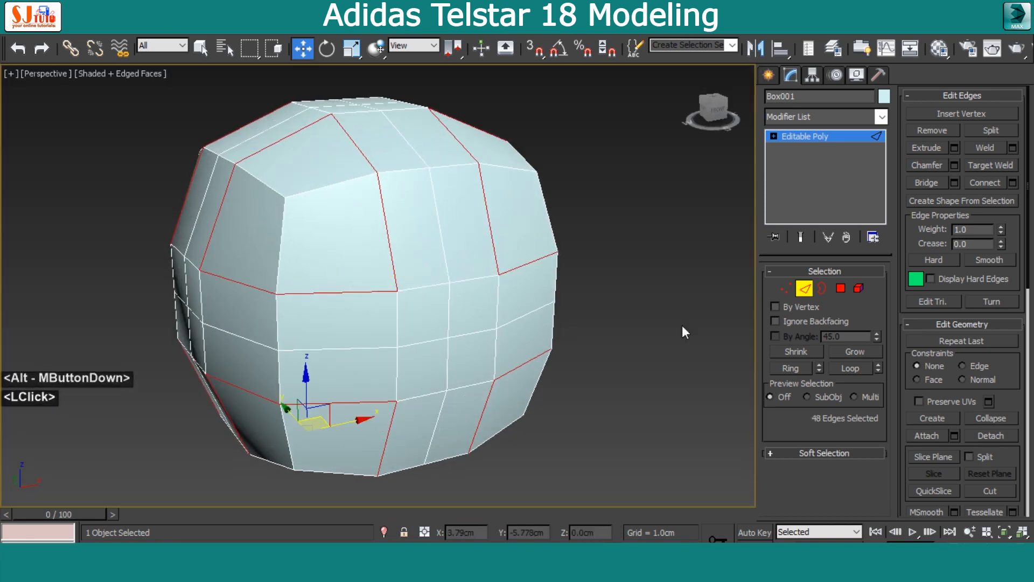
# Leave edge editing and apply a Spherify modifier to the chamfered mesh.
pyautogui.click(805, 288)
pyautogui.click(817, 117)
pyautogui.press('s')
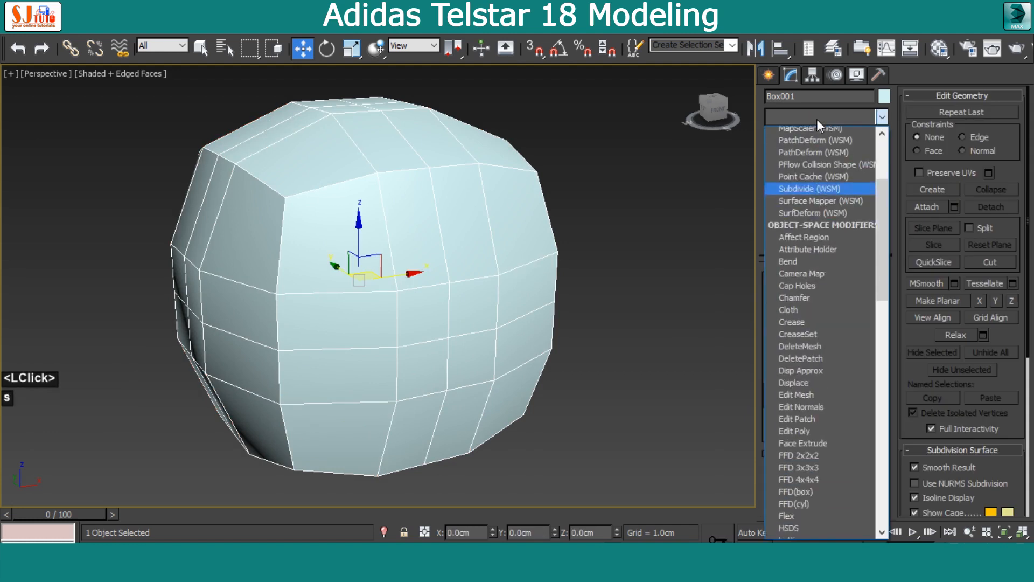
pyautogui.press('p')
pyautogui.click(794, 217)
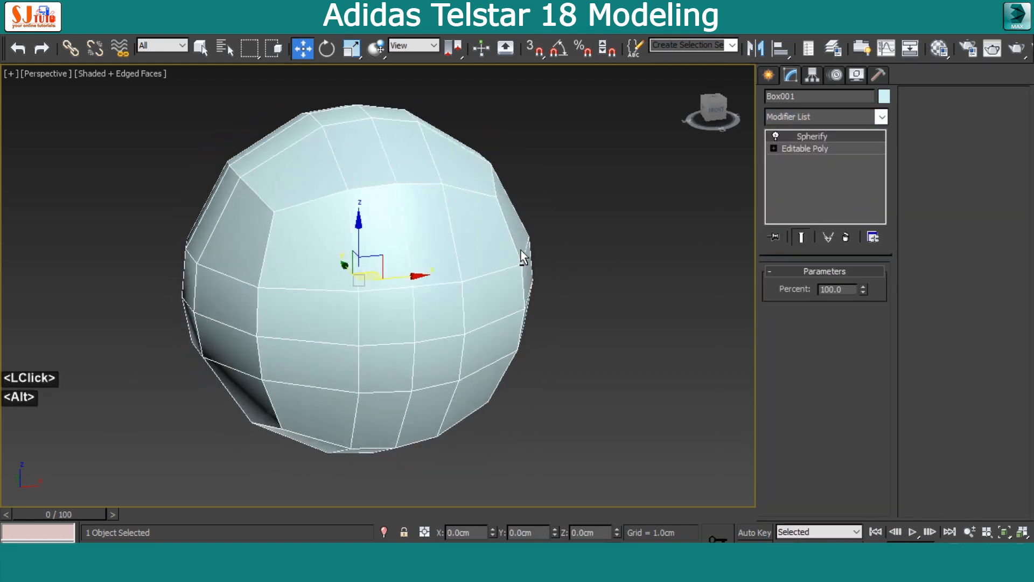
# Convert the spherified mesh to an Editable Poly.
pyautogui.keyDown('alt'); pyautogui.moveTo(521, 249); pyautogui.dragTo(531, 245, button='middle'); pyautogui.keyUp('alt')
pyautogui.moveTo(530, 245); pyautogui.dragTo(538, 242, button='middle')
pyautogui.keyDown('alt'); pyautogui.moveTo(539, 242); pyautogui.dragTo(539, 246, button='middle'); pyautogui.keyUp('alt')
pyautogui.rightClick(538, 246)
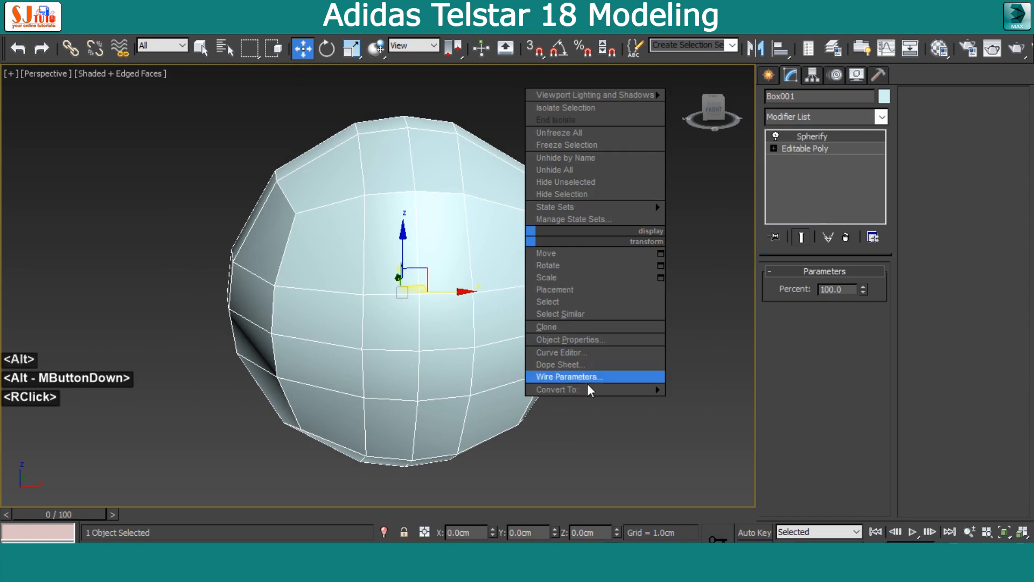
pyautogui.moveTo(589, 389)
pyautogui.click(708, 404)
pyautogui.keyDown('alt'); pyautogui.moveTo(614, 342); pyautogui.dragTo(610, 339, button='middle'); pyautogui.keyUp('alt')
# Activate Slice Plane at vertex level and maximize the Front view.
pyautogui.click(786, 288)
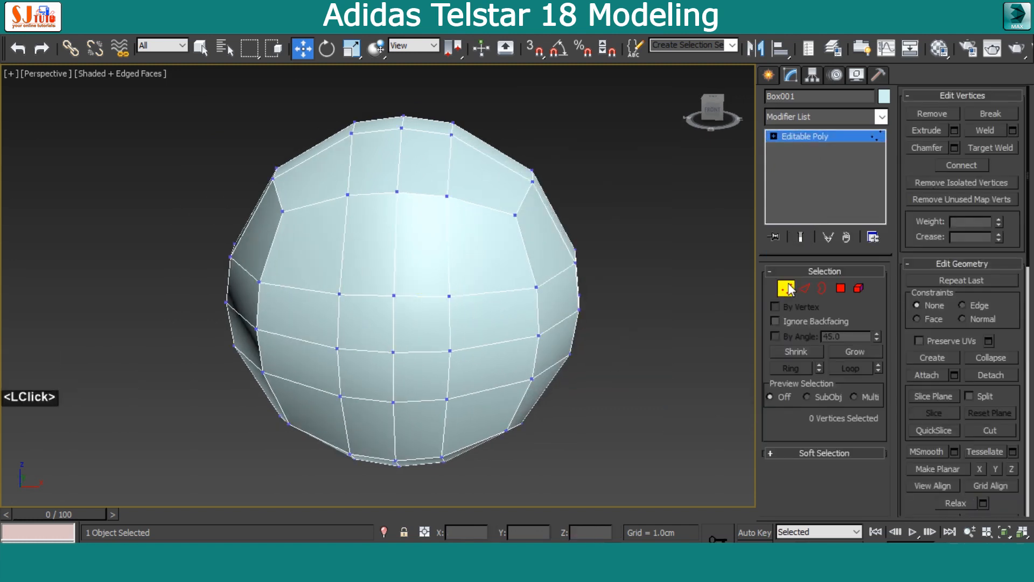
pyautogui.keyDown('alt'); pyautogui.moveTo(433, 233); pyautogui.dragTo(443, 226, button='middle'); pyautogui.keyUp('alt')
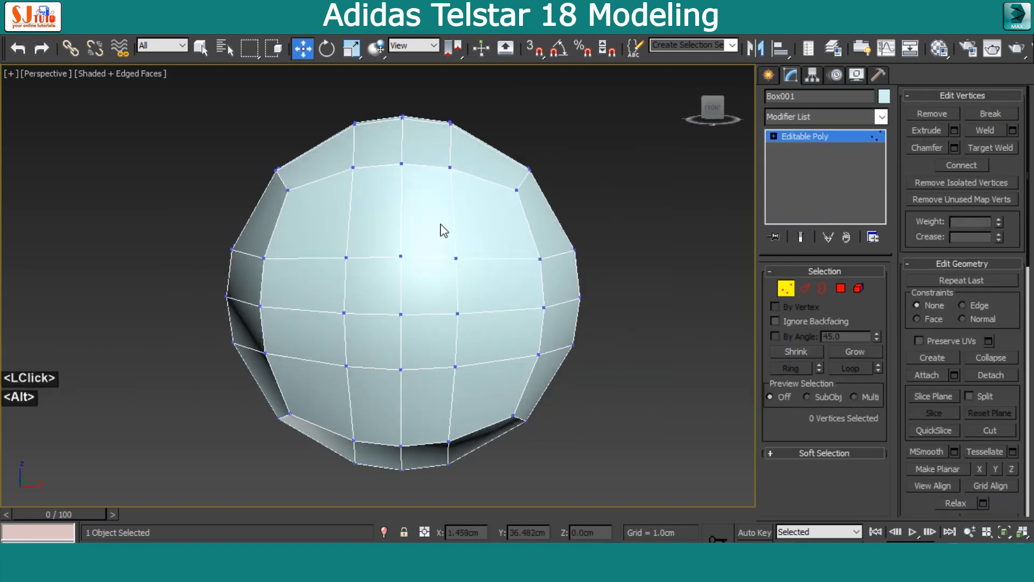
pyautogui.click(940, 401)
pyautogui.hotkey('alt', 'w')
pyautogui.hotkey('alt', 'w')
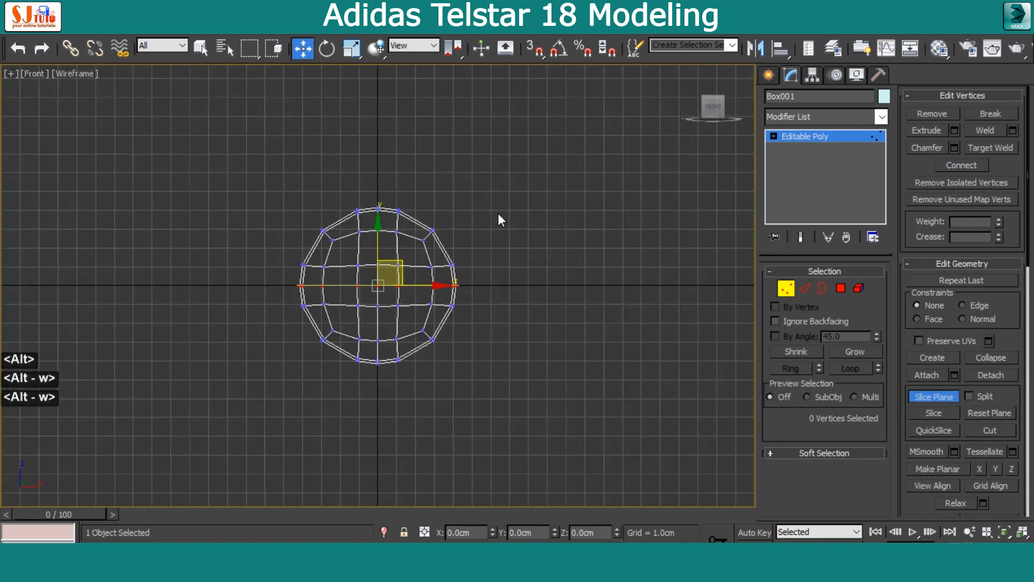
# Show the Front view shaded with edged faces and frame the sphere closely.
pyautogui.moveTo(498, 214); pyautogui.dragTo(537, 214, button='middle')
pyautogui.press('F3')
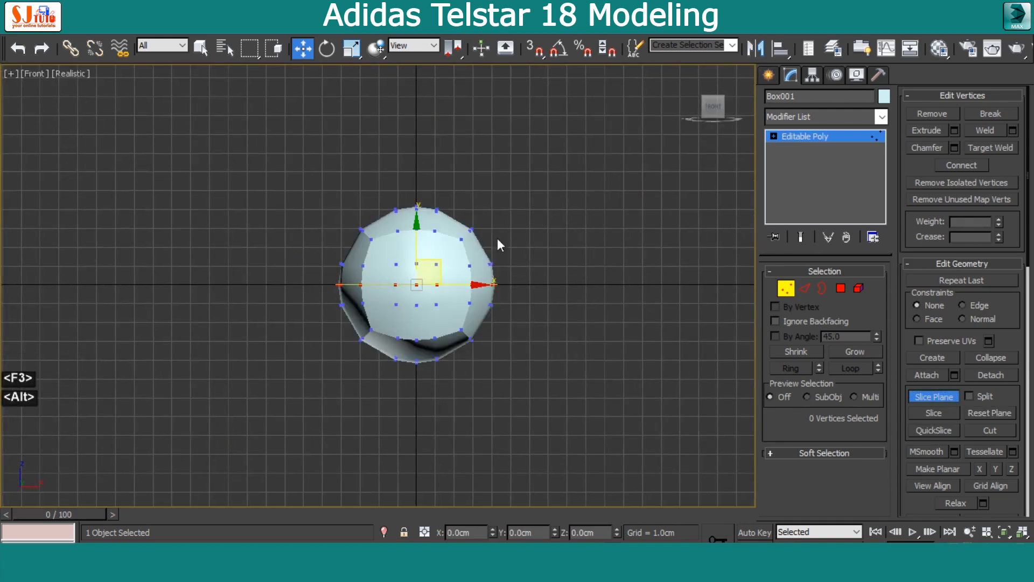
pyautogui.scroll(2, 497, 239)
pyautogui.moveTo(427, 240); pyautogui.dragTo(453, 186, button='middle')
pyautogui.scroll(1, 460, 236)
pyautogui.press('F4')
pyautogui.moveTo(474, 252); pyautogui.dragTo(473, 249, button='middle')
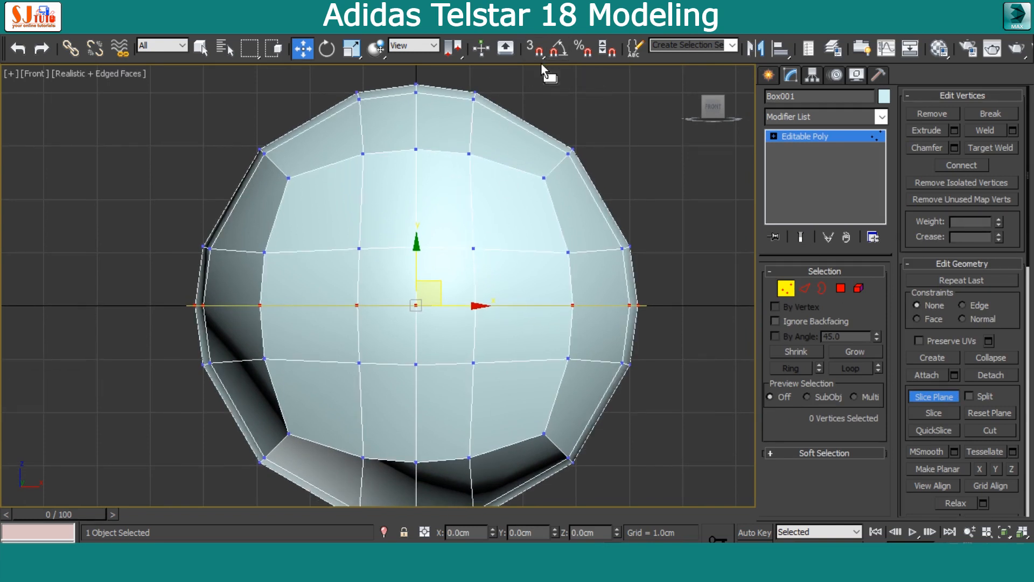
# Turn on vertex snapping and slice the sphere horizontally through its upper corner vertices at Z 2.4 cm.
pyautogui.press('s')
pyautogui.rightClick(535, 50)
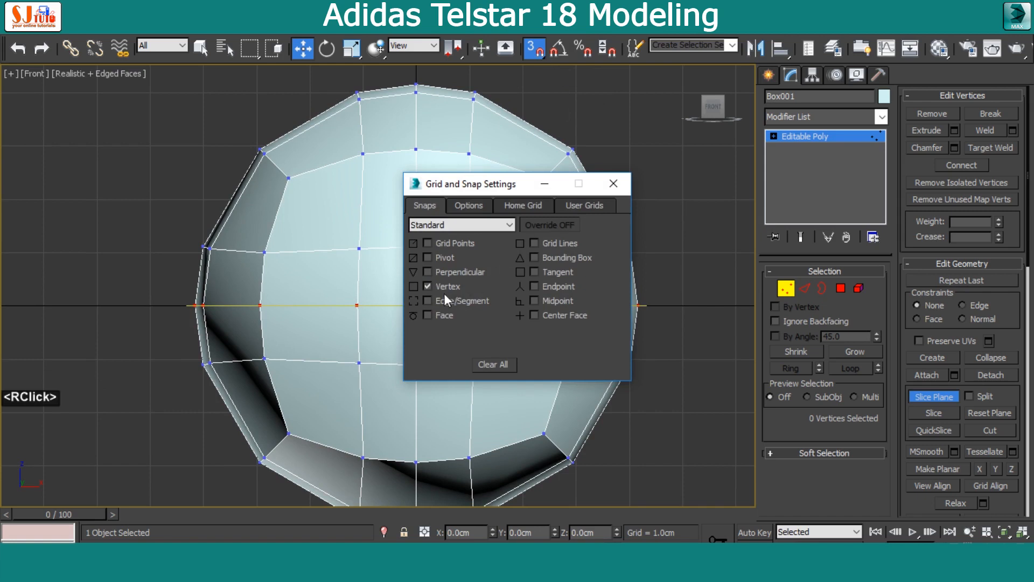
pyautogui.click(613, 183)
pyautogui.moveTo(415, 304); pyautogui.dragTo(288, 178)
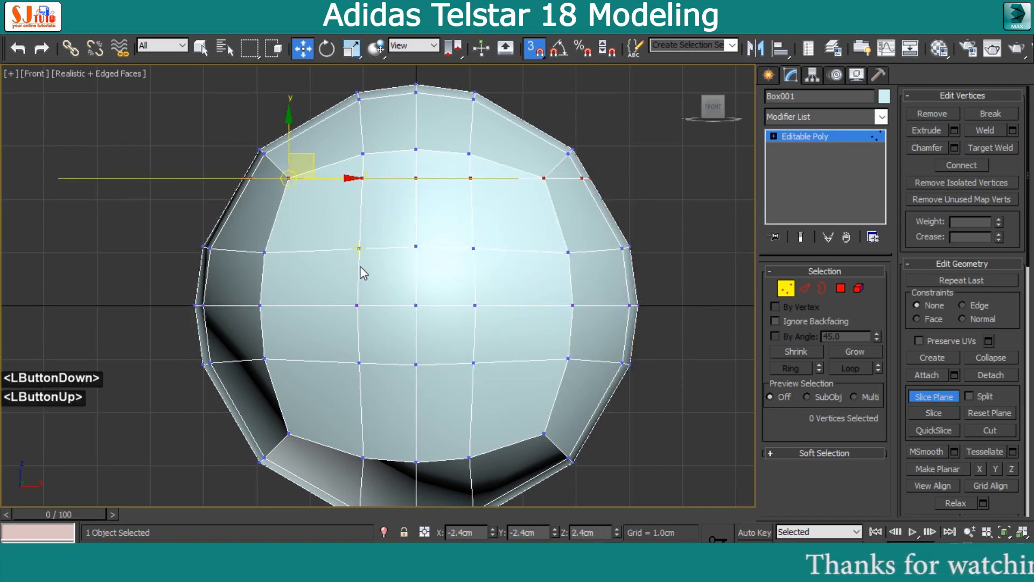
pyautogui.click(933, 413)
pyautogui.click(934, 396)
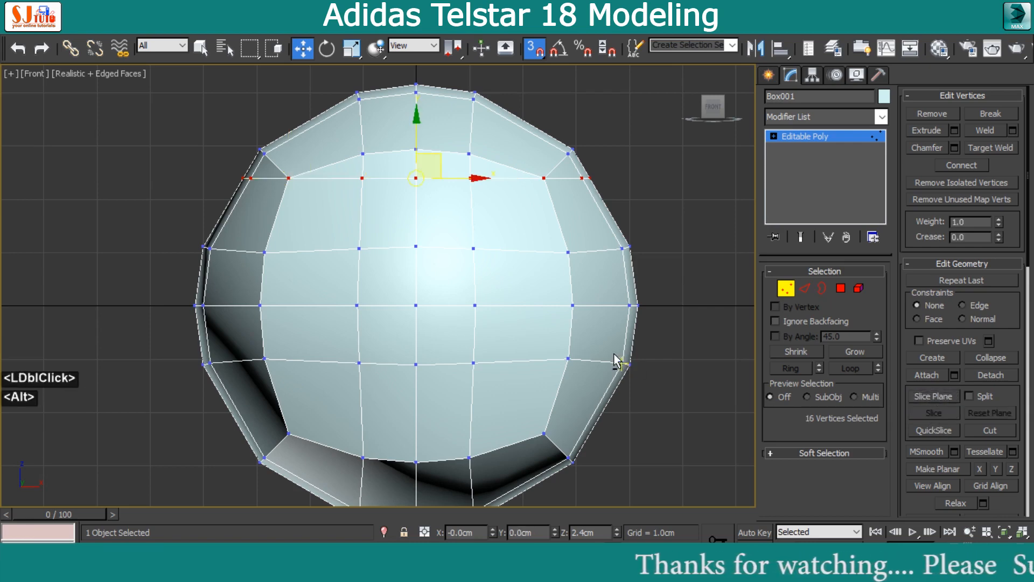
# Maximize the Top view and display it shaded with edged faces.
pyautogui.hotkey('alt', 'w')
pyautogui.rightClick(237, 201)
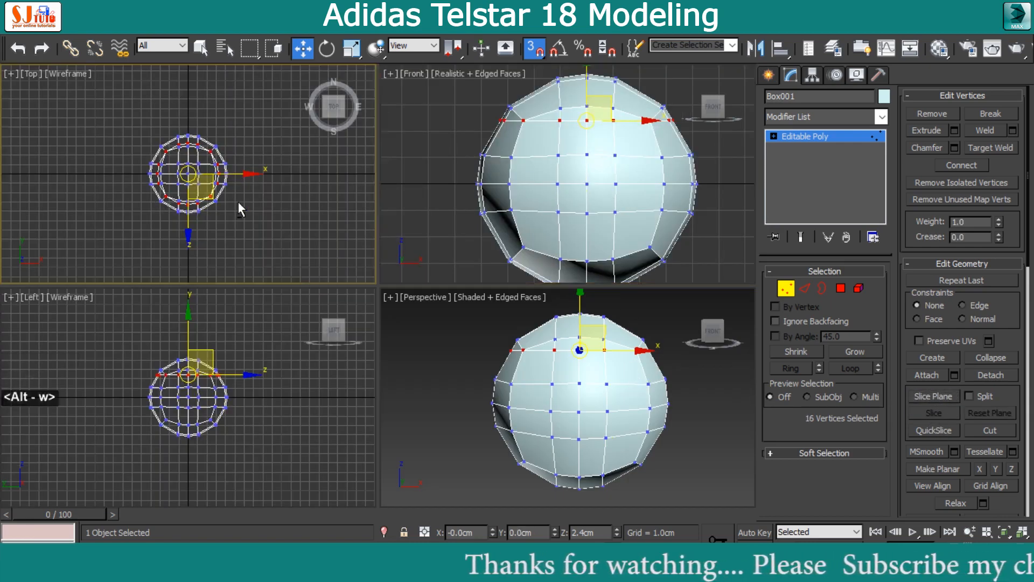
pyautogui.hotkey('alt', 'w')
pyautogui.press('F3')
pyautogui.scroll(2, 377, 258)
pyautogui.press('F4')
pyautogui.moveTo(397, 258); pyautogui.dragTo(410, 319, button='middle')
# Select the strip of four polygons going up from the sphere's center plus the large corner polygon beside it.
pyautogui.click(839, 289)
pyautogui.scroll(2, 411, 286)
pyautogui.click(415, 314)
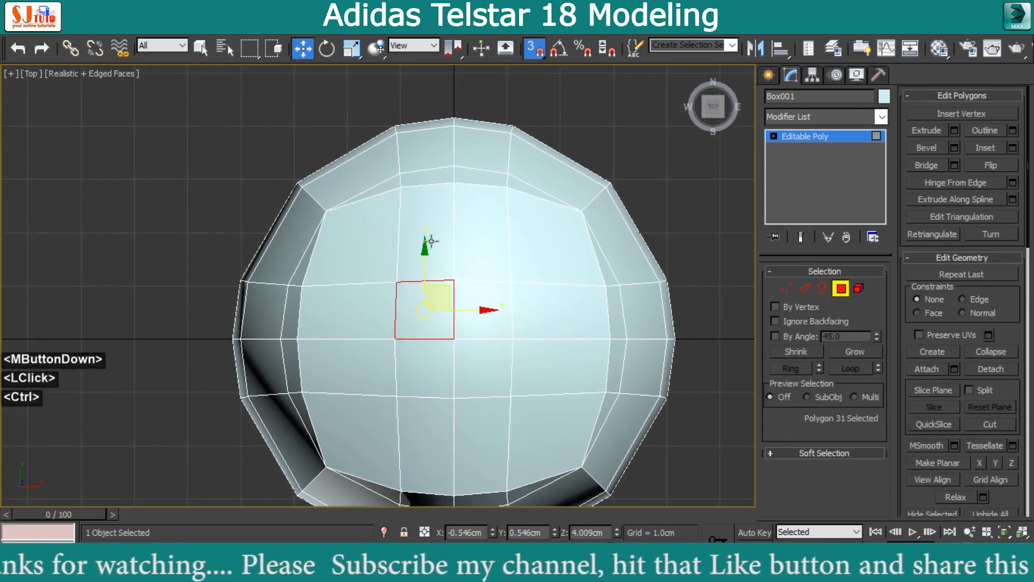
pyautogui.keyDown('ctrl'); pyautogui.click(433, 233); pyautogui.keyUp('ctrl')
pyautogui.keyDown('ctrl'); pyautogui.click(435, 174); pyautogui.keyUp('ctrl')
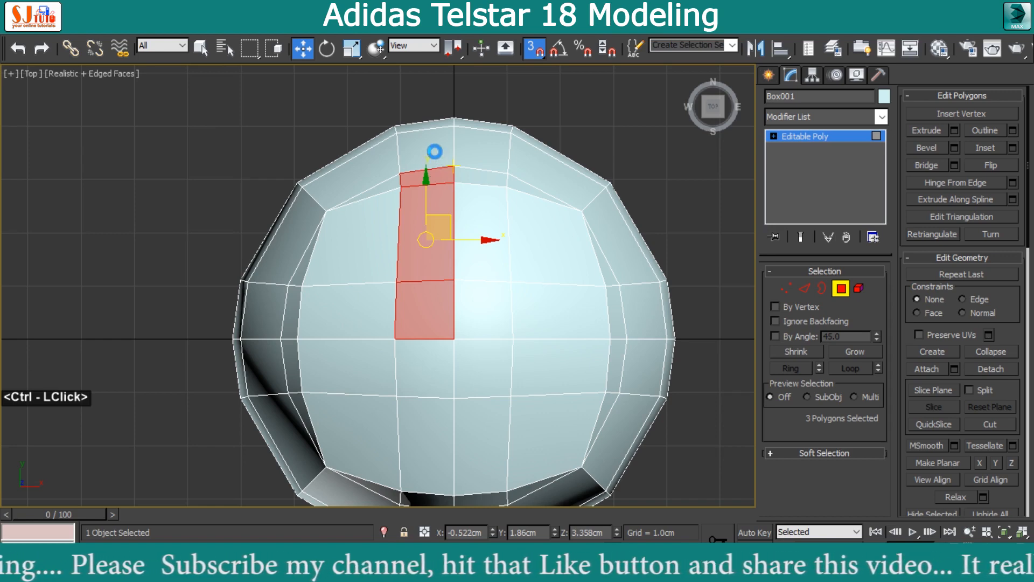
pyautogui.keyDown('ctrl'); pyautogui.click(434, 151); pyautogui.keyUp('ctrl')
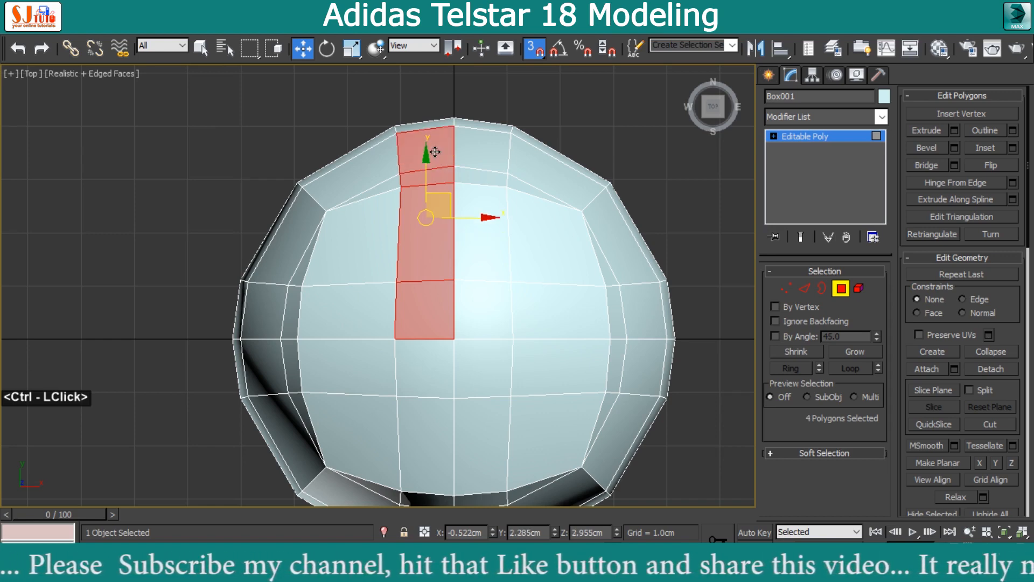
pyautogui.keyDown('ctrl'); pyautogui.click(391, 237); pyautogui.keyUp('ctrl')
# In the Perspective view, add the small triangular polygon below the large corner polygon to the selection.
pyautogui.hotkey('alt', 'w')
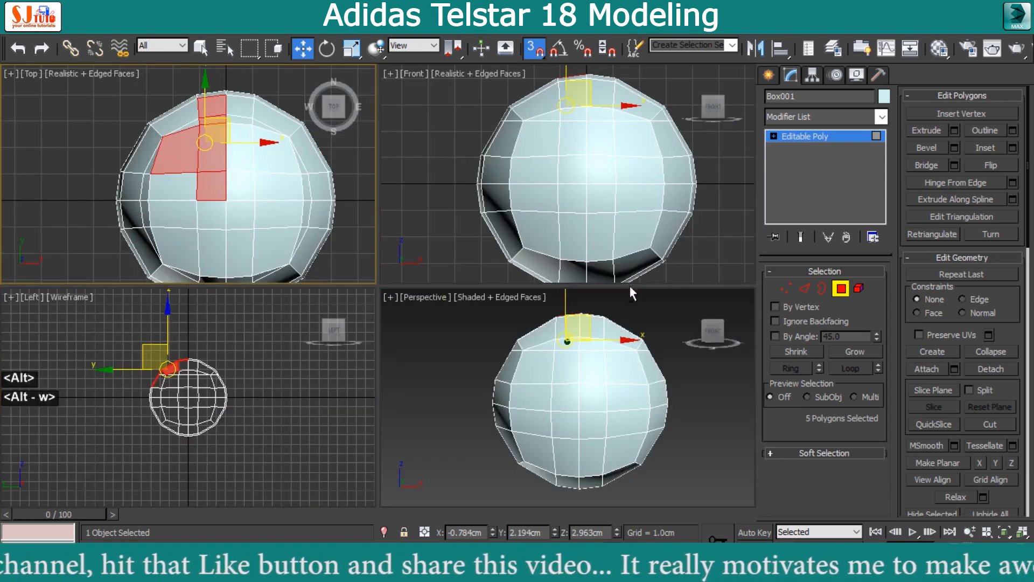
pyautogui.hotkey('alt', 'w')
pyautogui.scroll(2, 613, 347)
pyautogui.scroll(-5, 554, 334)
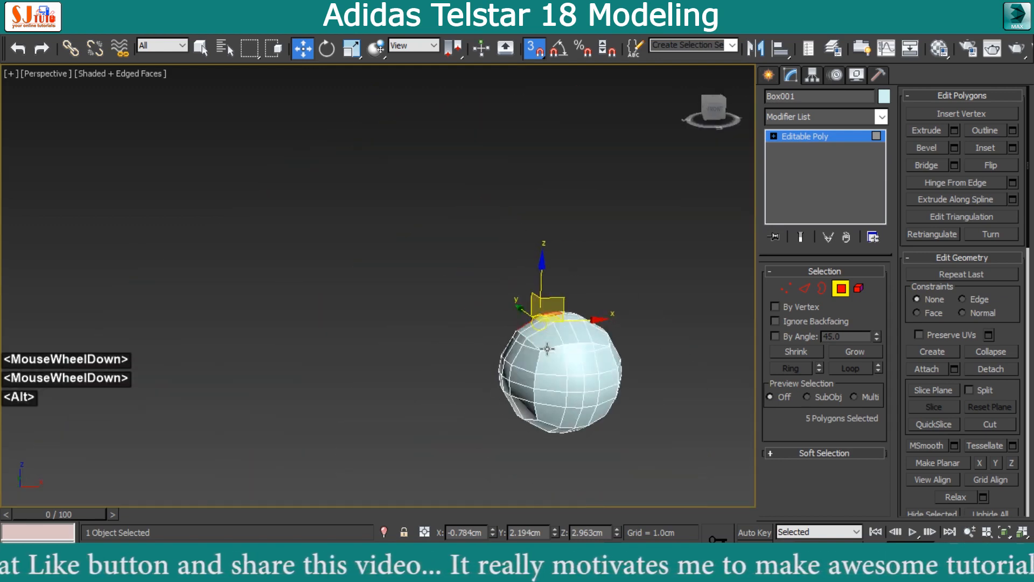
pyautogui.keyDown('alt'); pyautogui.moveTo(554, 335); pyautogui.dragTo(519, 353, button='middle'); pyautogui.keyUp('alt')
pyautogui.scroll(2, 541, 347)
pyautogui.keyDown('ctrl'); pyautogui.click(599, 331); pyautogui.keyUp('ctrl')
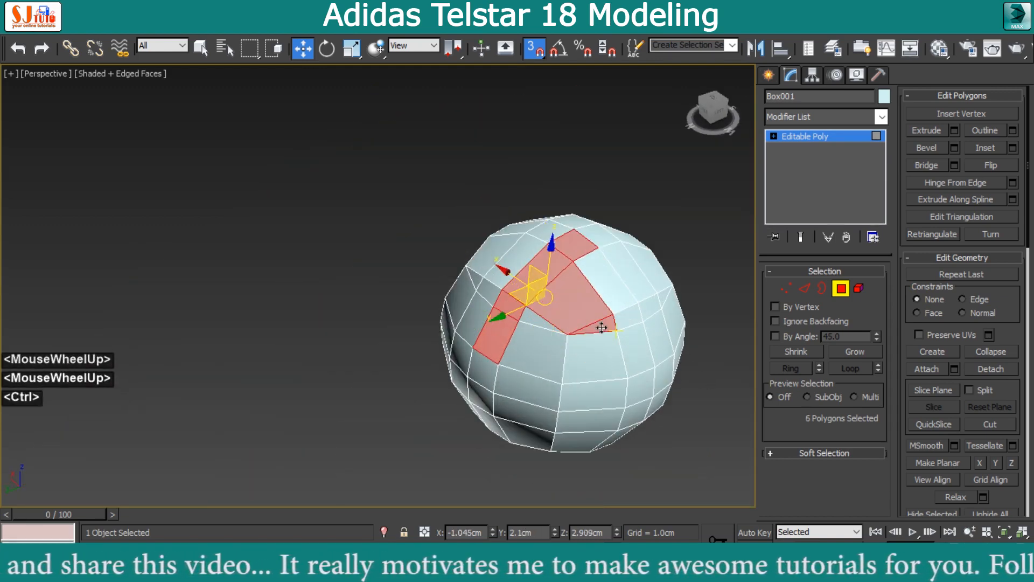
# Invert the polygon selection so that everything except the six panel polygons is selected.
pyautogui.scroll(2, 601, 333)
pyautogui.keyDown('alt'); pyautogui.moveTo(602, 333); pyautogui.dragTo(590, 309, button='middle'); pyautogui.keyUp('alt')
pyautogui.scroll(-2, 560, 312)
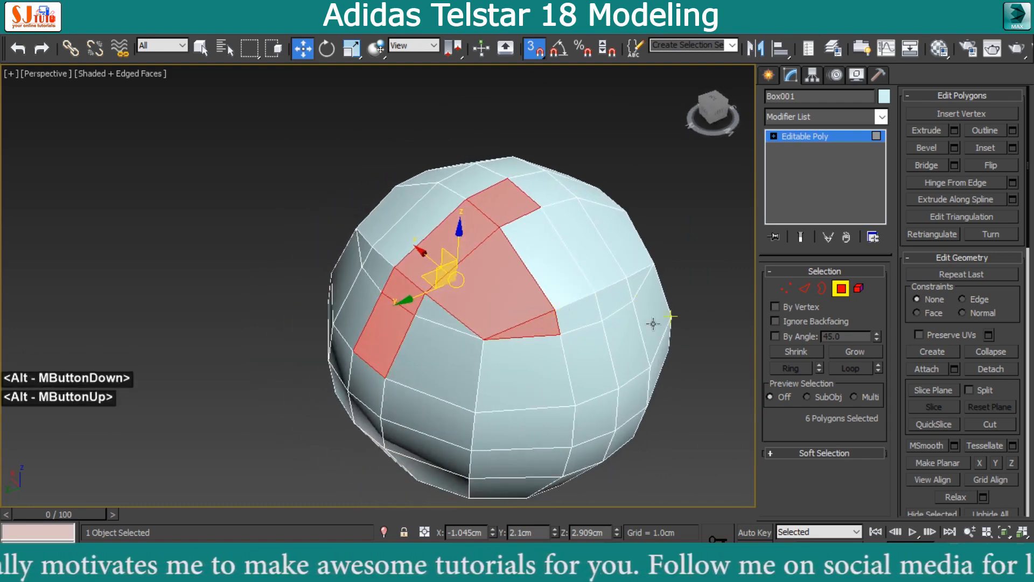
pyautogui.press('ctrl')
pyautogui.hotkey('ctrl', 'i')
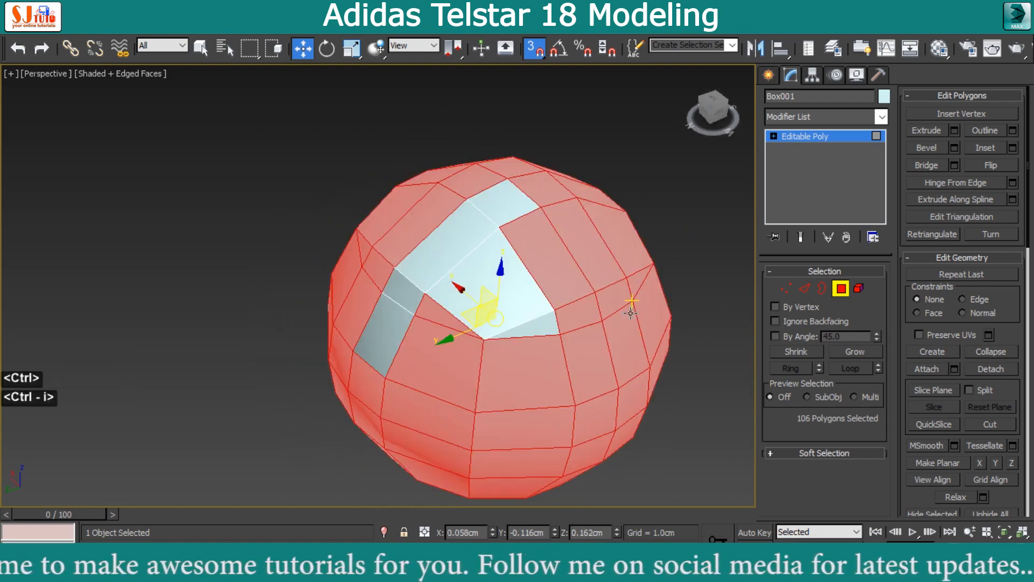
# Delete the selected polygons so only the six panel polygons remain, and leave polygon editing.
pyautogui.press('Delete')
pyautogui.click(841, 288)
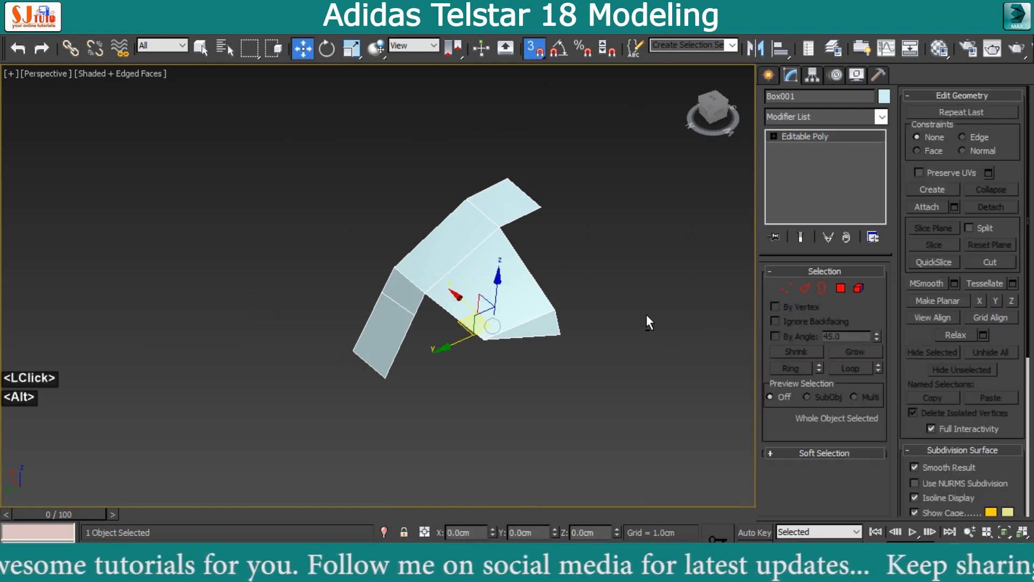
# Assign the 01 - Default material to the panel and set its object color to black.
pyautogui.press('m')
pyautogui.click(765, 97)
pyautogui.moveTo(765, 97); pyautogui.dragTo(478, 249)
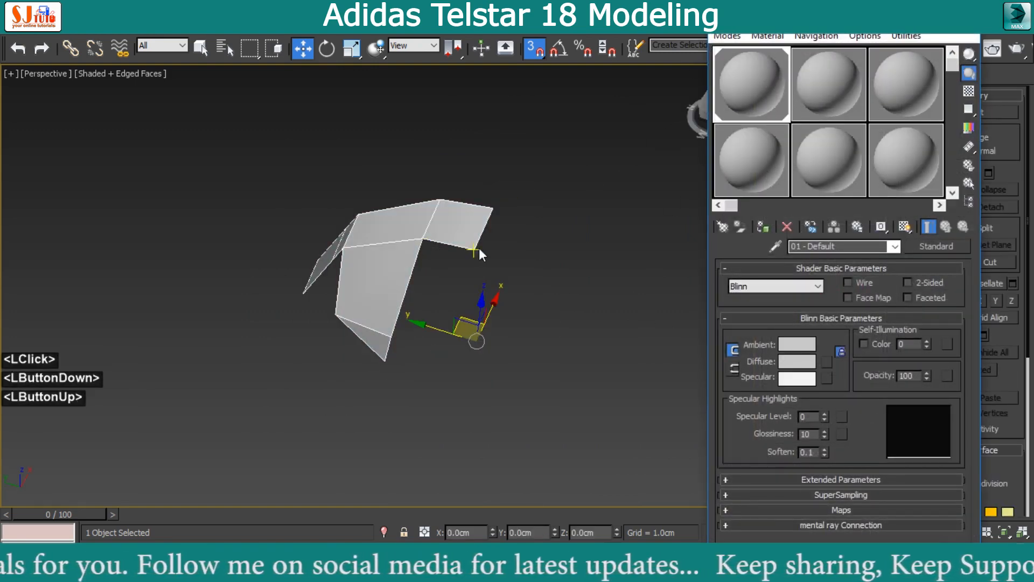
pyautogui.click(965, 21)
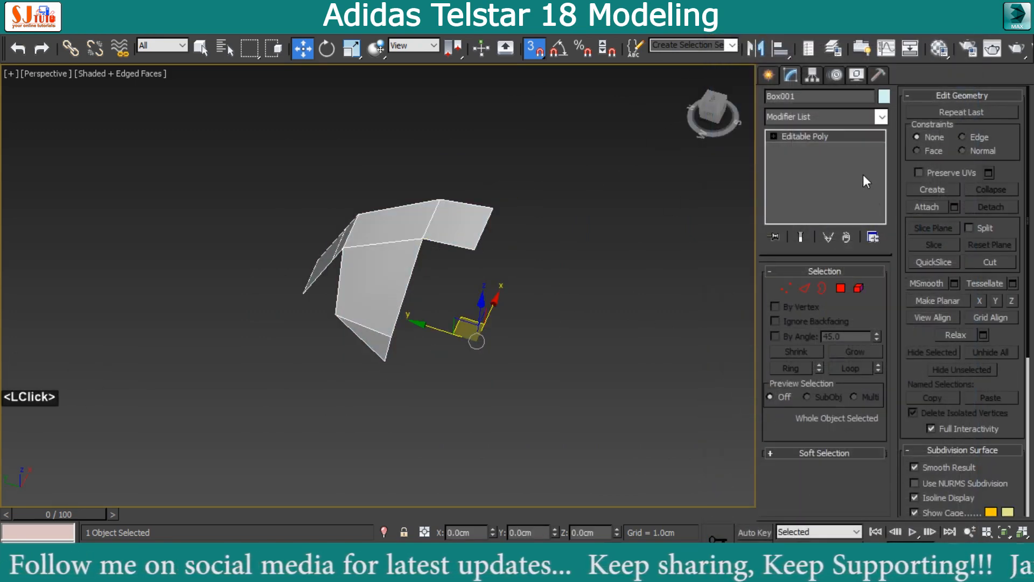
pyautogui.click(887, 93)
pyautogui.click(593, 369)
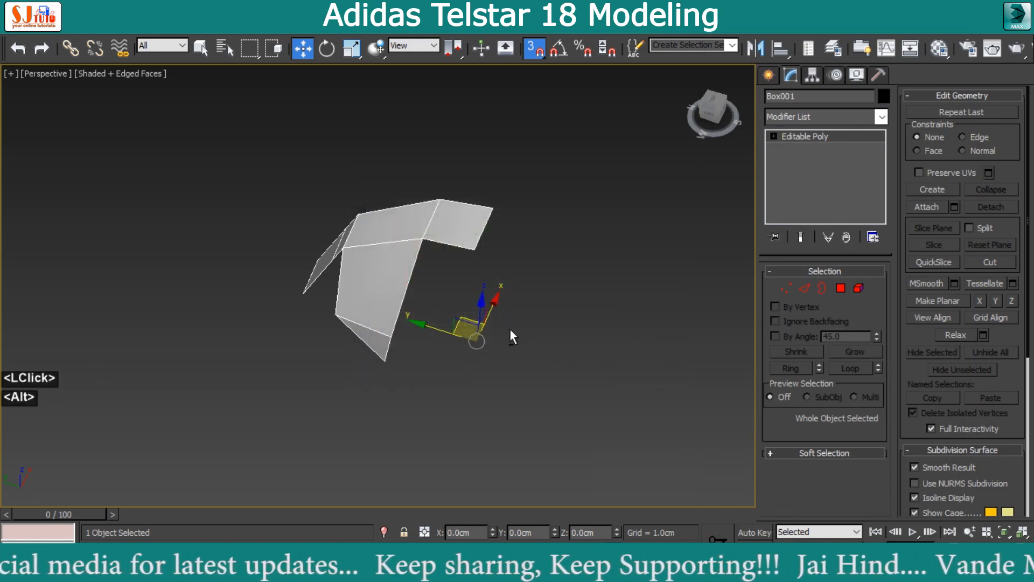
# With angle snap on, rotate-clone the panel by 90 degrees about Z as 3 instances.
pyautogui.keyDown('alt'); pyautogui.moveTo(510, 329); pyautogui.dragTo(511, 299, button='middle'); pyautogui.keyUp('alt')
pyautogui.scroll(2, 516, 309)
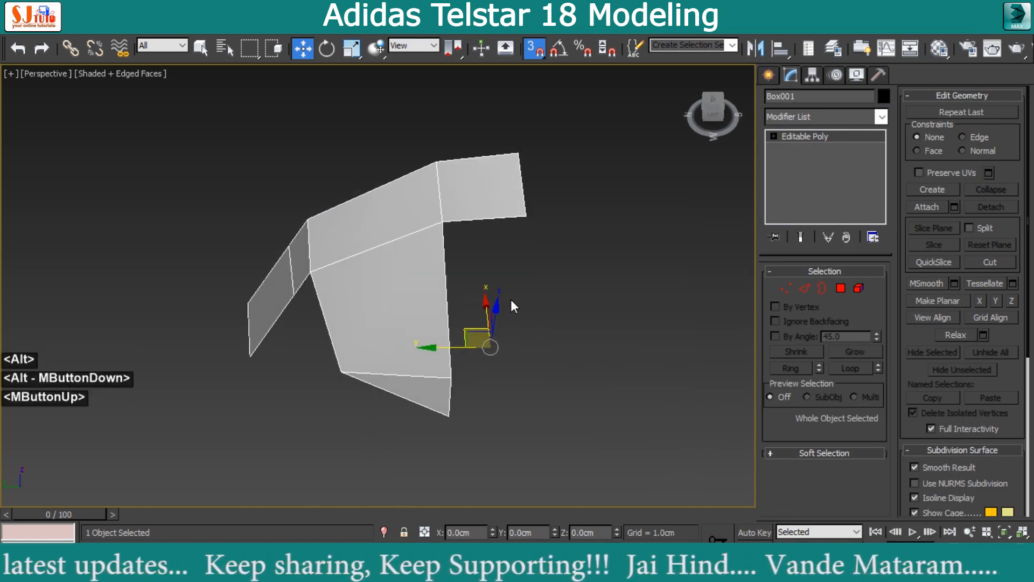
pyautogui.press('e')
pyautogui.press('a')
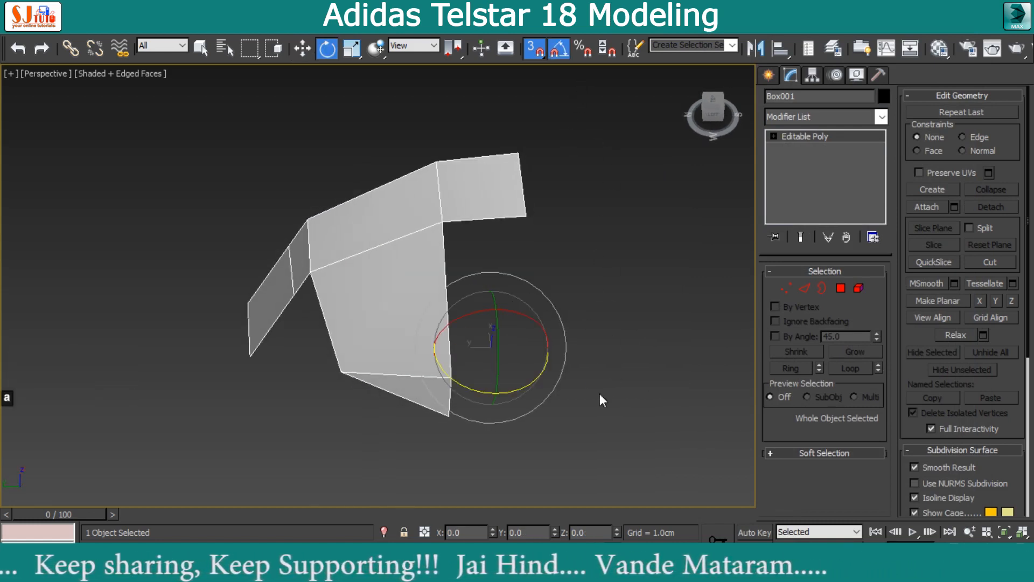
pyautogui.moveTo(518, 389)
pyautogui.keyDown('shift'); pyautogui.mouseDown()
pyautogui.moveTo(589, 380)
pyautogui.moveTo(634, 335)
pyautogui.mouseUp(); pyautogui.keyUp('shift')
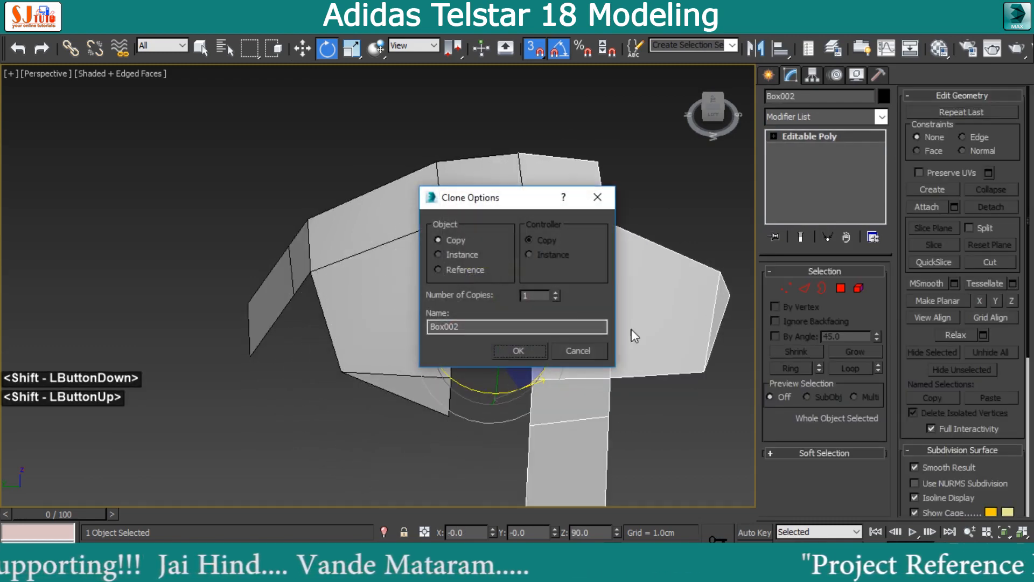
pyautogui.click(461, 254)
pyautogui.moveTo(536, 295); pyautogui.dragTo(521, 296)
pyautogui.write('3')
pyautogui.press('Return')
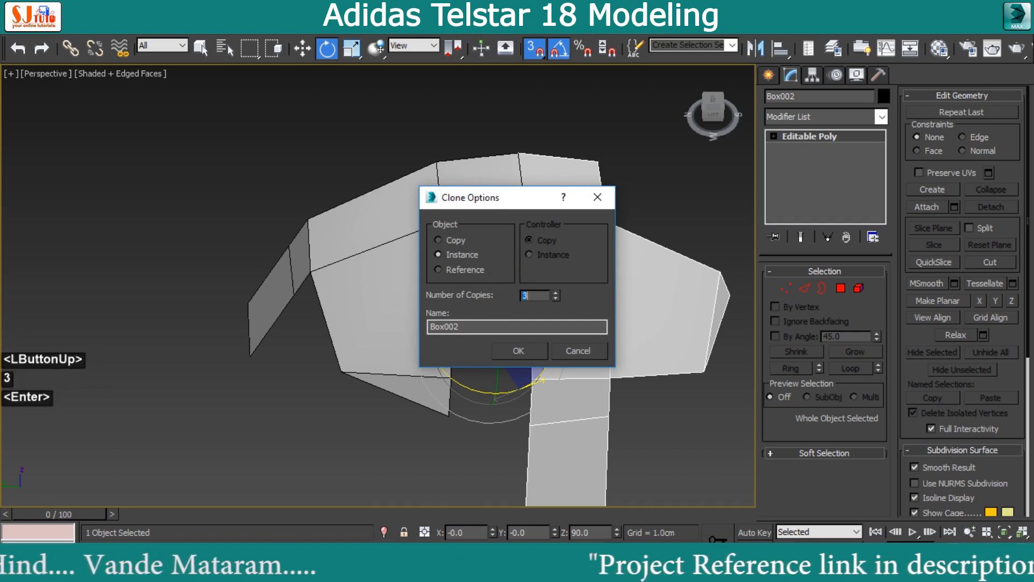
pyautogui.click(545, 351)
# Select all four panels, use their pivot point as the rotation center, and rotate-clone them as one instance onto the sphere's lower half.
pyautogui.scroll(-2, 560, 312)
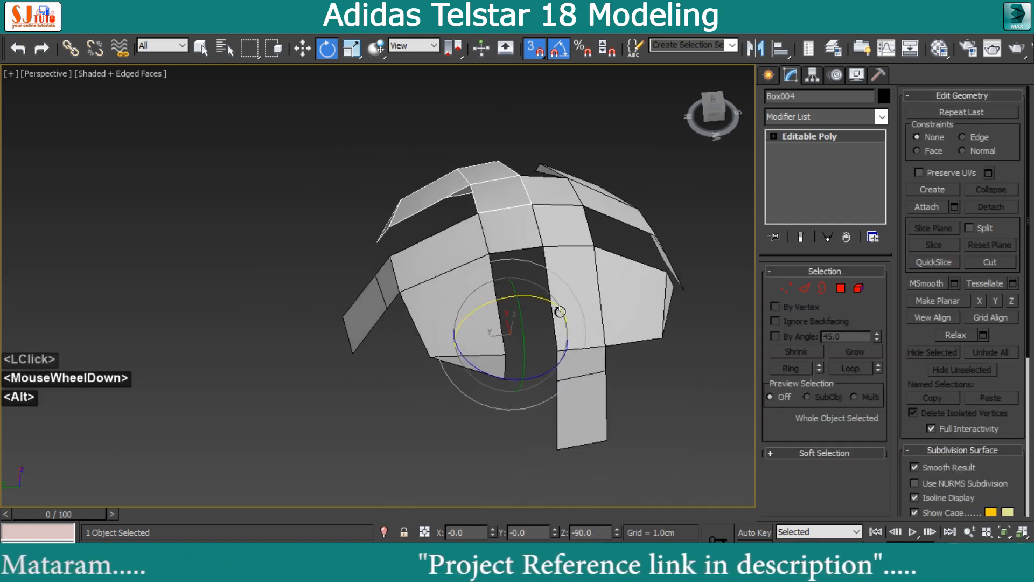
pyautogui.keyDown('alt'); pyautogui.moveTo(560, 311); pyautogui.dragTo(571, 305, button='middle'); pyautogui.keyUp('alt')
pyautogui.moveTo(636, 155); pyautogui.dragTo(501, 263)
pyautogui.moveTo(599, 302); pyautogui.dragTo(536, 281, button='middle')
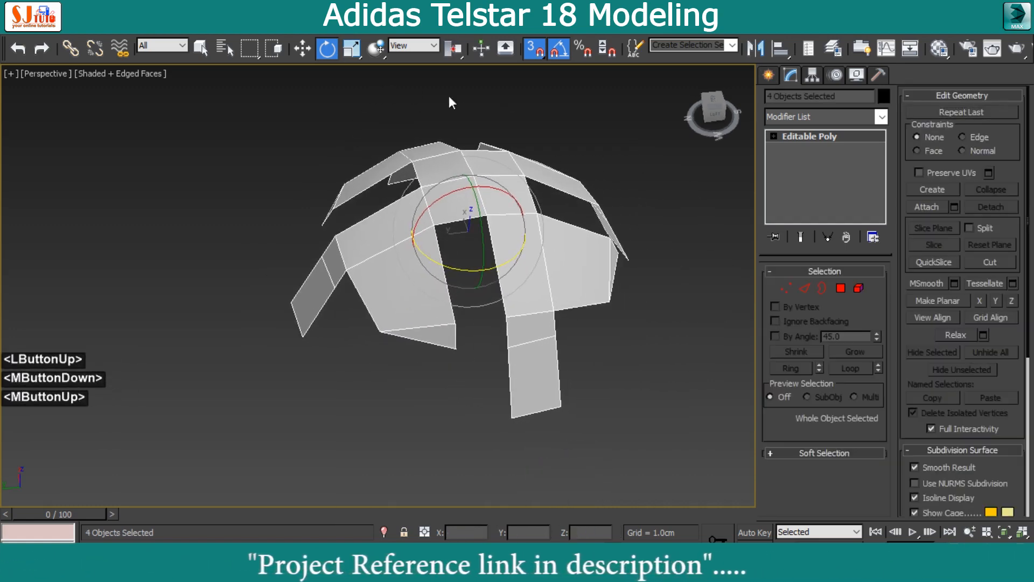
pyautogui.moveTo(455, 49); pyautogui.dragTo(454, 71)
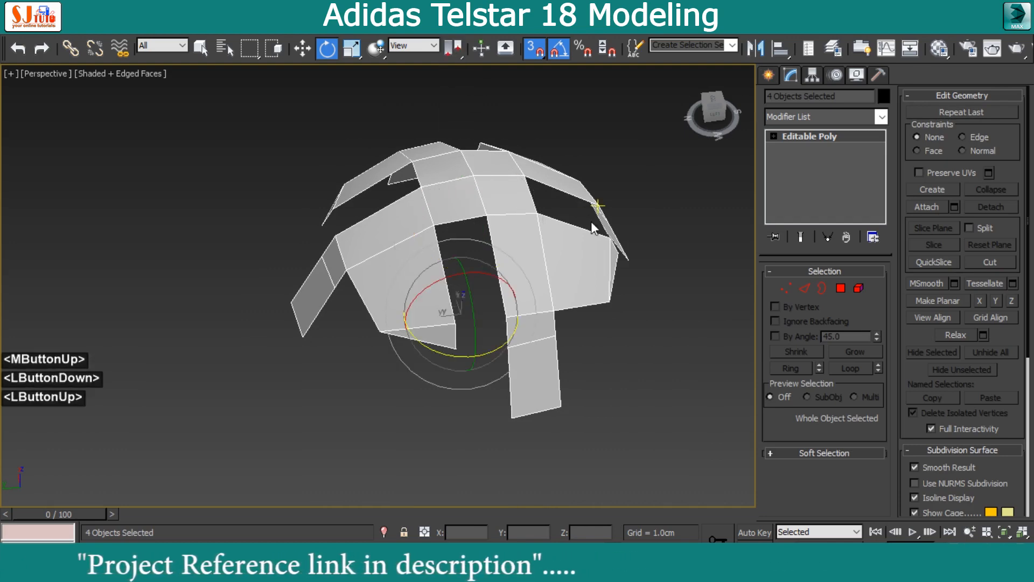
pyautogui.keyDown('alt'); pyautogui.moveTo(590, 221); pyautogui.dragTo(599, 199, button='middle'); pyautogui.keyUp('alt')
pyautogui.keyDown('shift'); pyautogui.moveTo(483, 321); pyautogui.dragTo(479, 387); pyautogui.keyUp('shift')
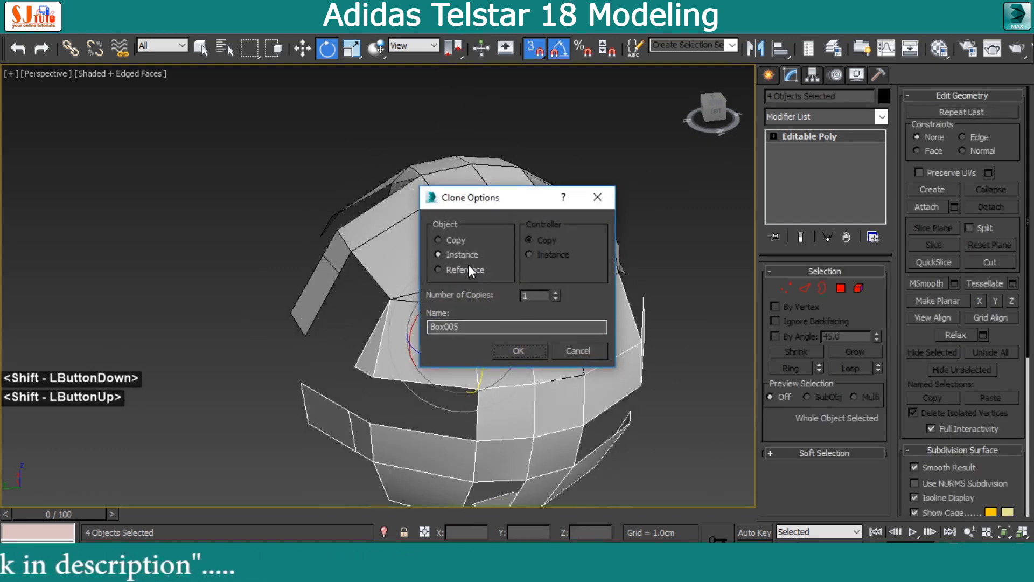
pyautogui.click(518, 351)
# In vertex editing, snap the lower panel's strip corner vertex onto the tip of the upper panel's small triangular polygon.
pyautogui.keyDown('alt'); pyautogui.moveTo(538, 345); pyautogui.dragTo(754, 323, button='middle'); pyautogui.keyUp('alt')
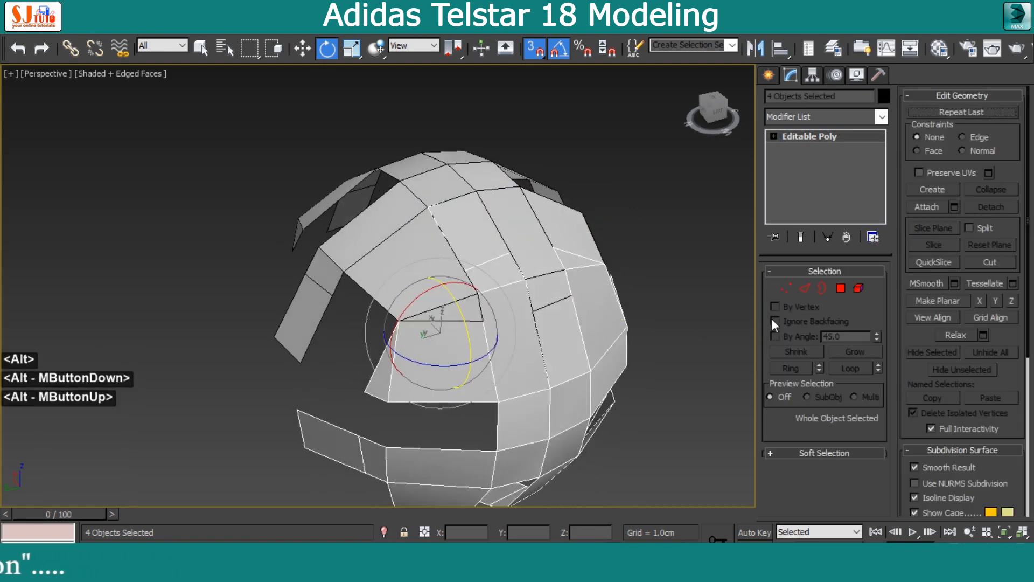
pyautogui.click(786, 288)
pyautogui.scroll(2, 541, 300)
pyautogui.keyDown('alt'); pyautogui.moveTo(541, 300); pyautogui.dragTo(552, 250, button='middle'); pyautogui.keyUp('alt')
pyautogui.scroll(-2, 565, 263)
pyautogui.scroll(3, 538, 249)
pyautogui.press('w')
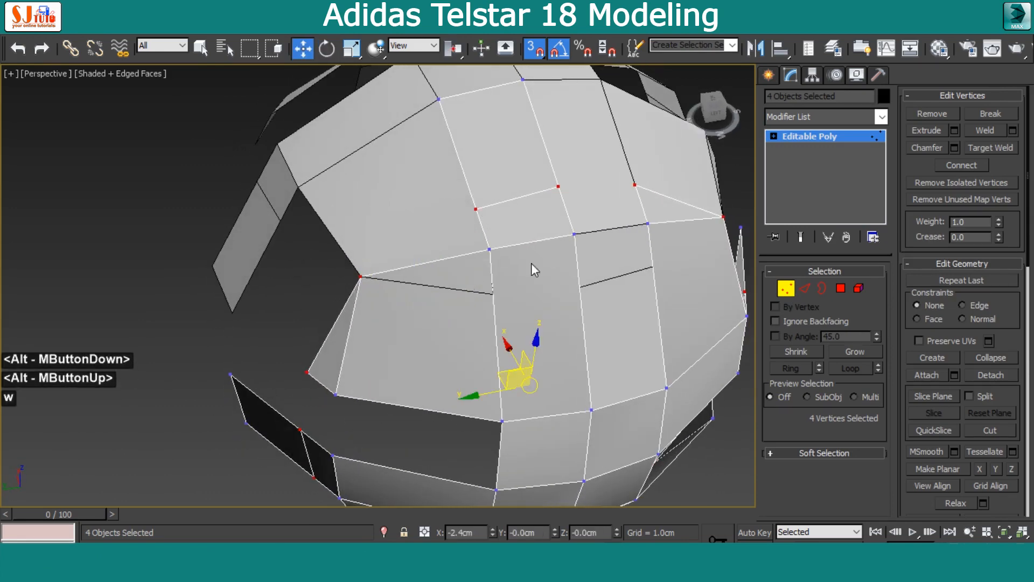
pyautogui.click(489, 249)
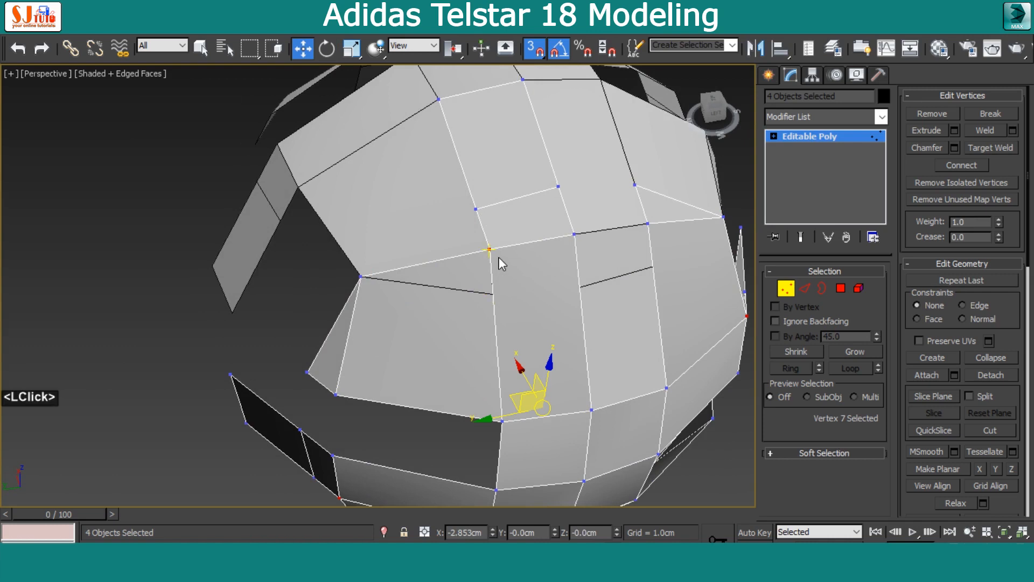
pyautogui.click(489, 250)
pyautogui.moveTo(490, 251); pyautogui.dragTo(493, 293)
# Remove the cross edge dividing the last two polygons of the panel's strip, together with its vertices.
pyautogui.keyDown('alt'); pyautogui.moveTo(565, 285); pyautogui.dragTo(757, 296, button='middle'); pyautogui.keyUp('alt')
pyautogui.click(803, 289)
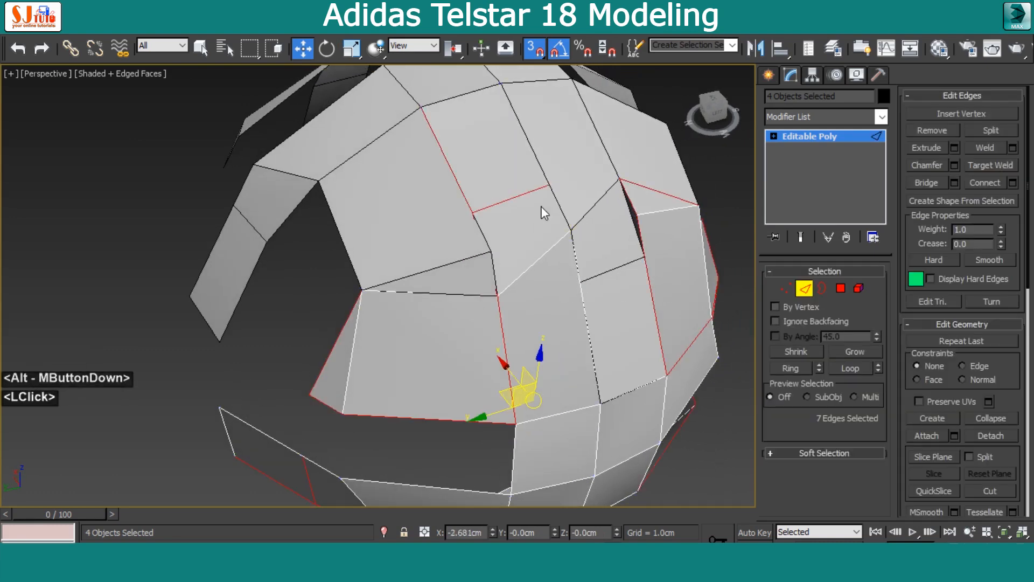
pyautogui.hotkey('ctrl', 'BackSpace')
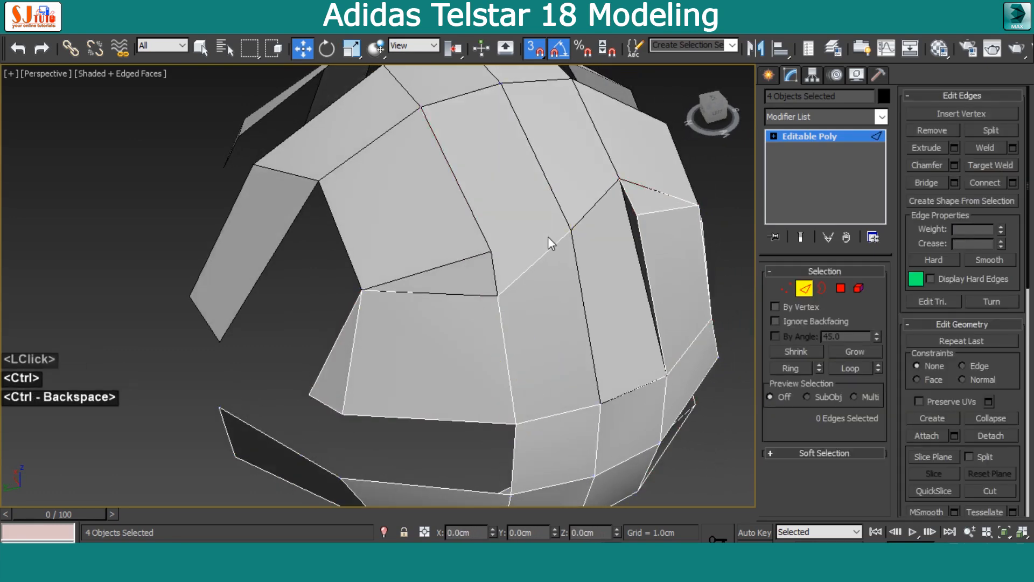
pyautogui.click(804, 289)
# On the upper front panel, remove the extra vertex where the small triangular polygon meets the large corner polygon.
pyautogui.doubleClick(499, 278)
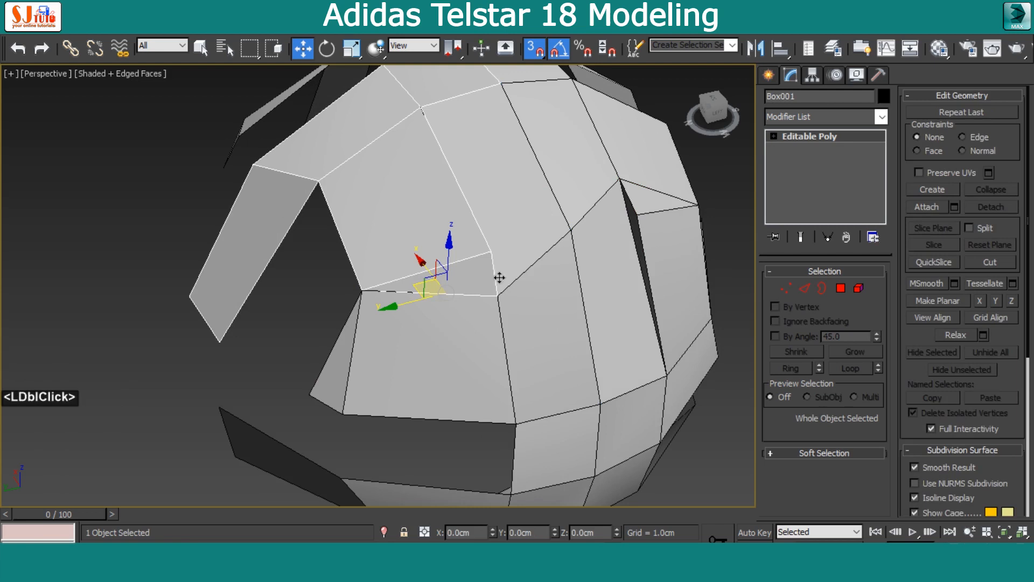
pyautogui.click(800, 290)
pyautogui.click(785, 288)
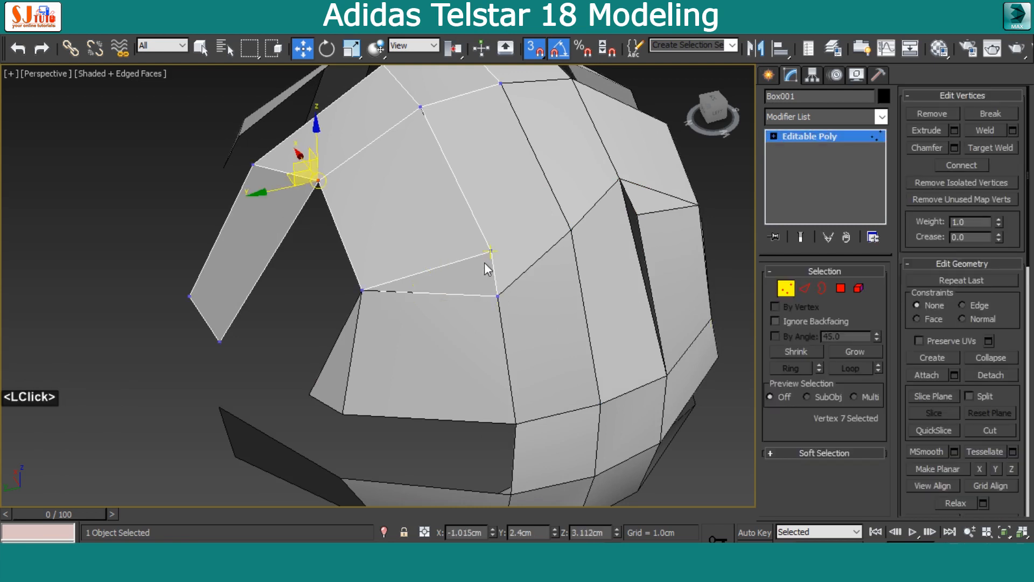
pyautogui.click(489, 251)
pyautogui.press('BackSpace')
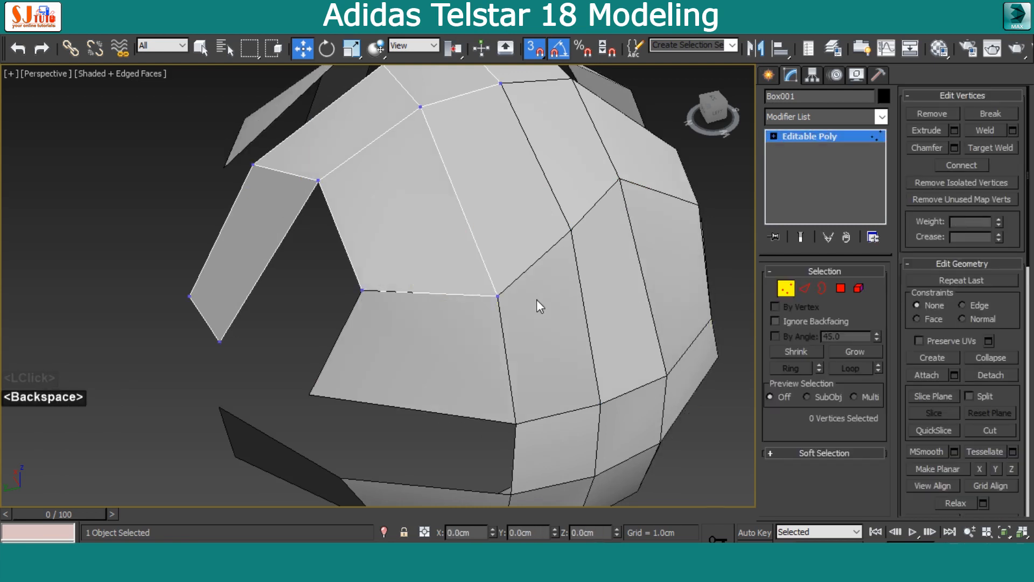
pyautogui.click(790, 289)
# Select the four lower panel copies without any upper panel and delete them.
pyautogui.scroll(-2, 527, 296)
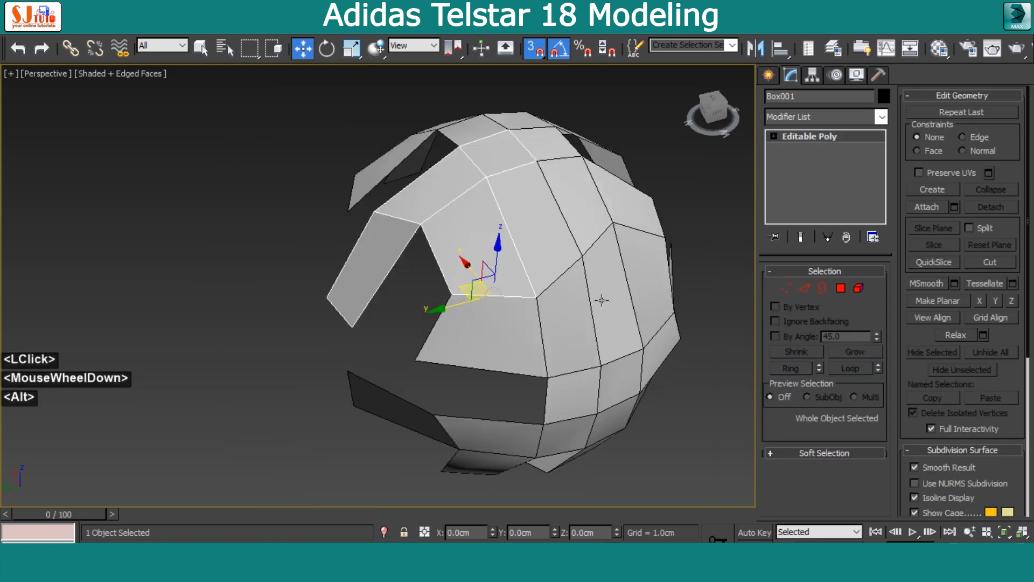
pyautogui.keyDown('alt'); pyautogui.moveTo(517, 301); pyautogui.dragTo(542, 334, button='middle'); pyautogui.keyUp('alt')
pyautogui.moveTo(538, 263); pyautogui.dragTo(550, 289, button='middle')
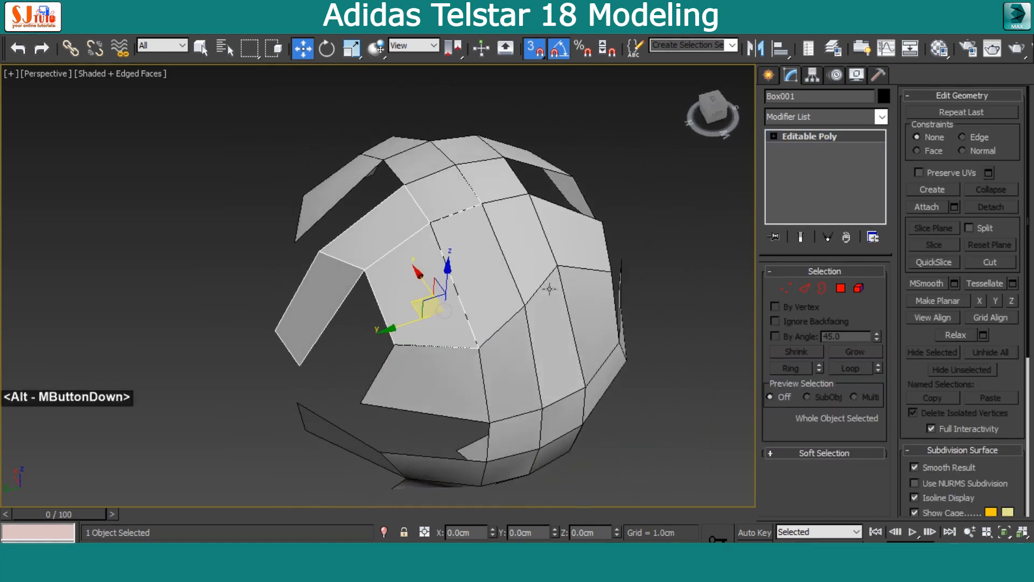
pyautogui.click(493, 290)
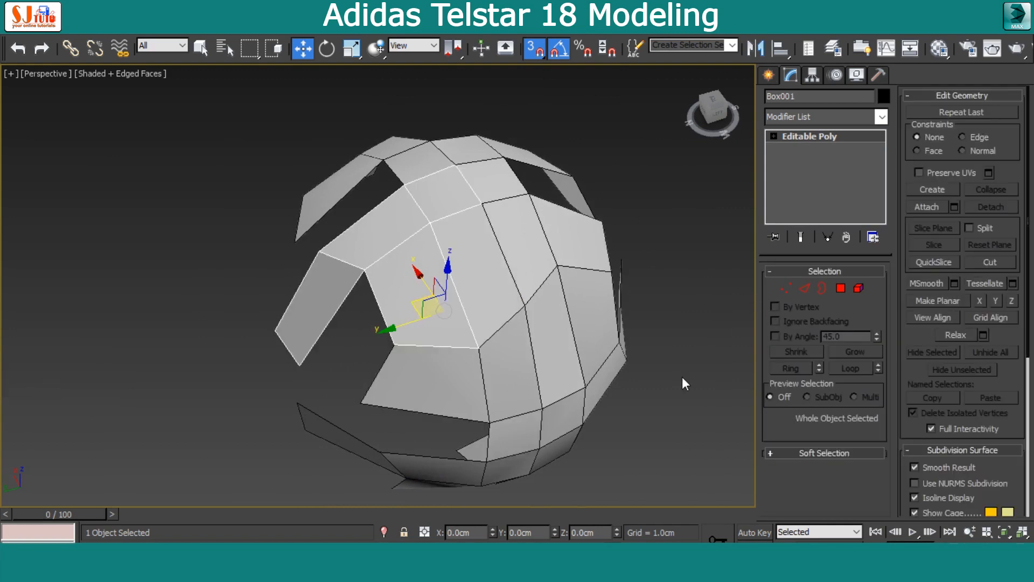
pyautogui.keyDown('alt'); pyautogui.moveTo(682, 376); pyautogui.dragTo(662, 381, button='middle'); pyautogui.keyUp('alt')
pyautogui.moveTo(680, 496); pyautogui.dragTo(458, 323)
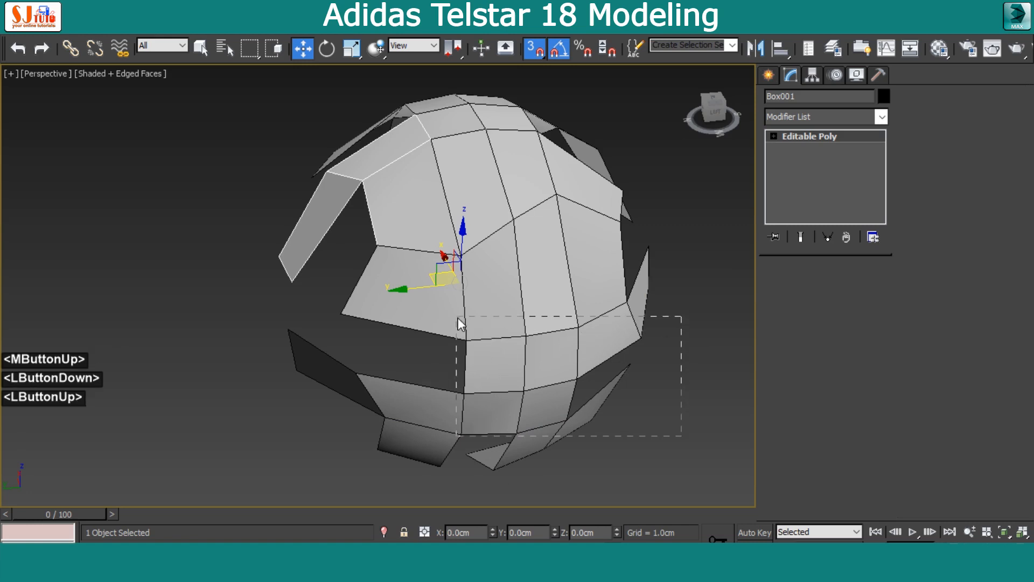
pyautogui.press('Delete')
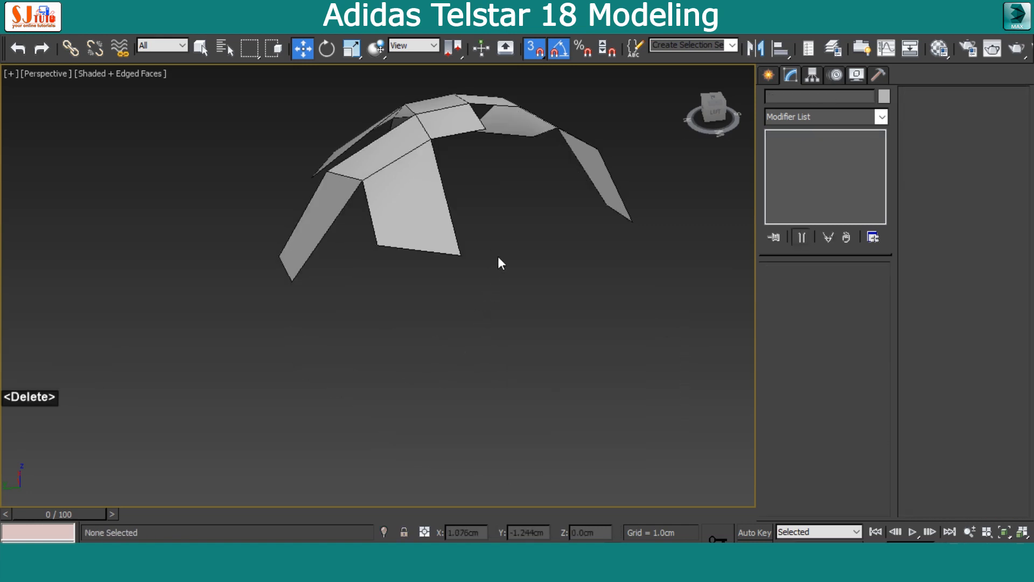
pyautogui.hotkey('ctrl', 'z')
pyautogui.keyDown('alt'); pyautogui.click(526, 190); pyautogui.keyUp('alt')
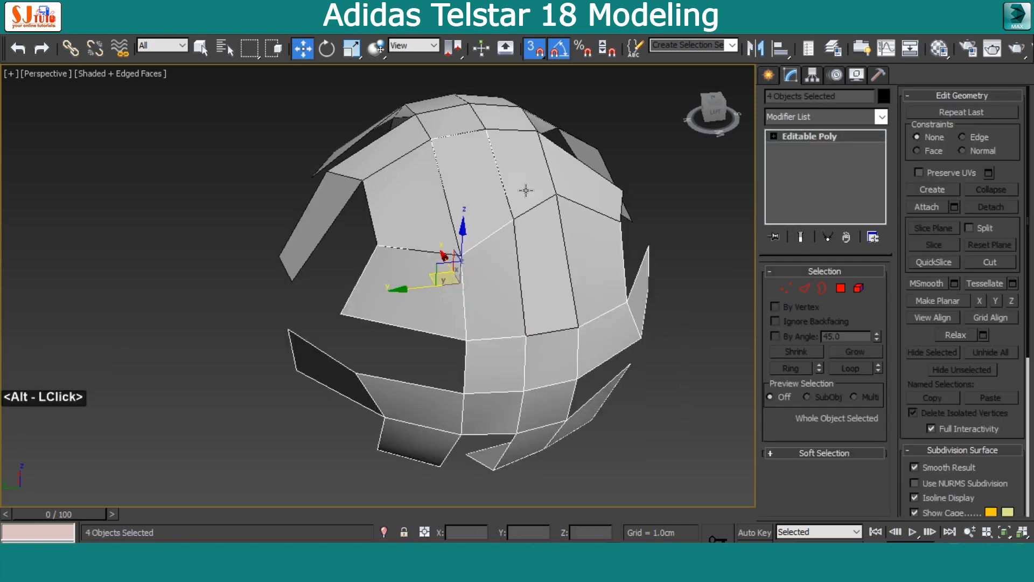
pyautogui.press('Delete')
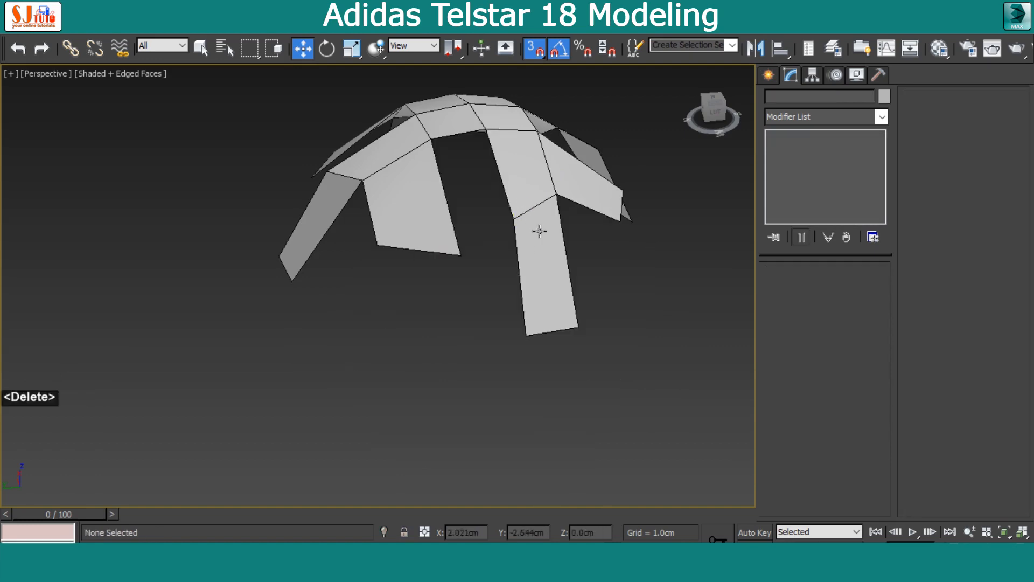
# On the front panel, select the ring of three edges running across the strip's middle polygon and the wide side polygon.
pyautogui.keyDown('alt'); pyautogui.moveTo(539, 231); pyautogui.dragTo(573, 318, button='middle'); pyautogui.keyUp('alt')
pyautogui.click(503, 350)
pyautogui.keyDown('alt'); pyautogui.moveTo(503, 351); pyautogui.dragTo(630, 322, button='middle'); pyautogui.keyUp('alt')
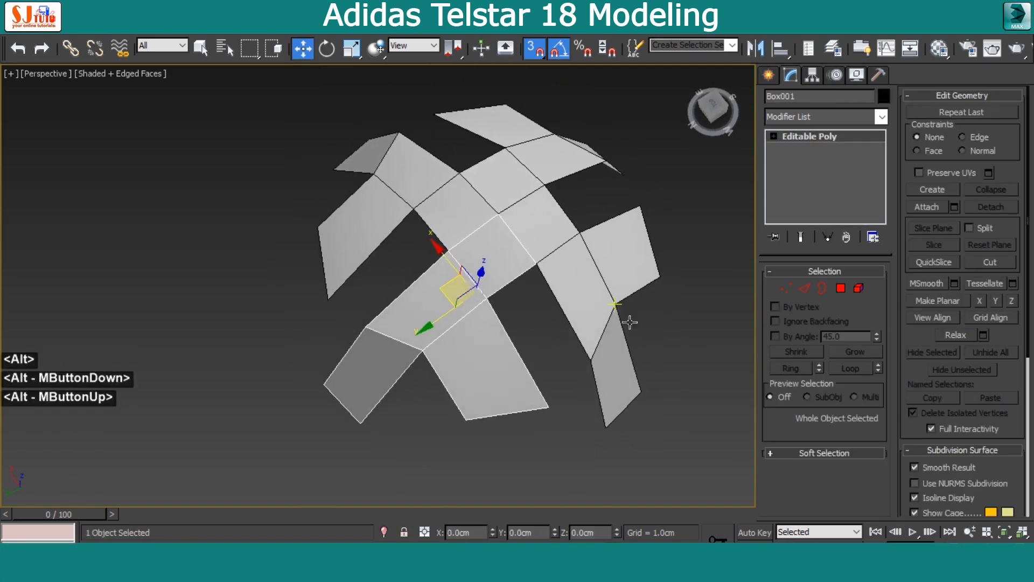
pyautogui.click(803, 290)
pyautogui.keyDown('alt'); pyautogui.moveTo(554, 364); pyautogui.dragTo(540, 360, button='middle'); pyautogui.keyUp('alt')
pyautogui.click(461, 321)
pyautogui.click(790, 368)
pyautogui.hotkey('ctrl', 'z')
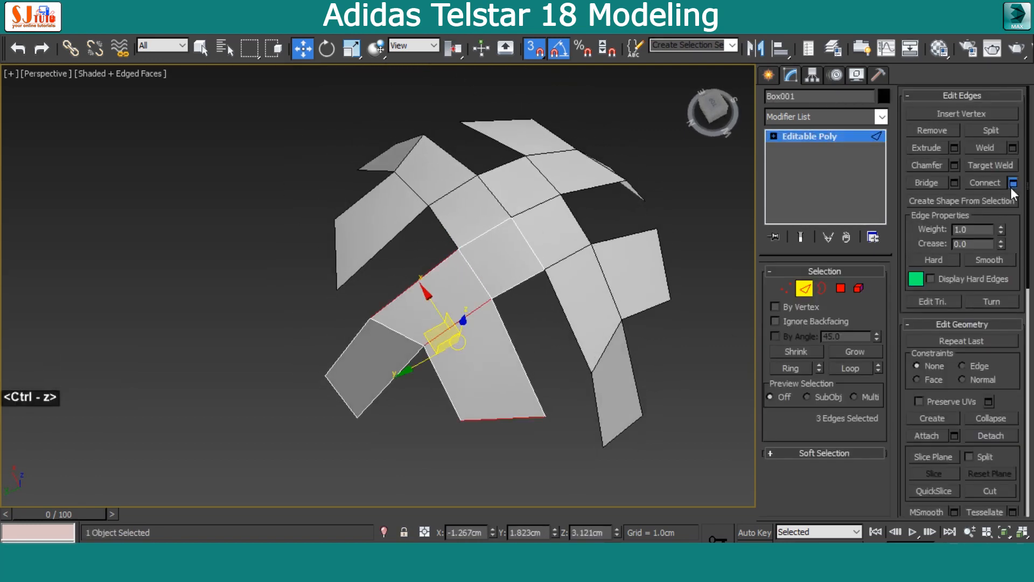
# Connect the selected ring of edges with 6 segments.
pyautogui.click(1012, 182)
pyautogui.click(389, 291)
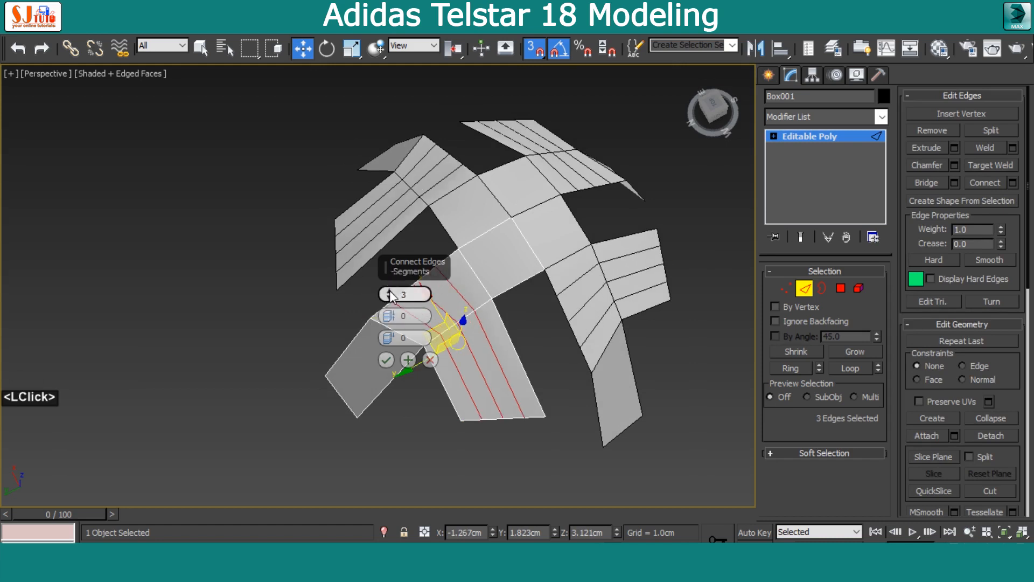
pyautogui.click(390, 291)
pyautogui.click(389, 292)
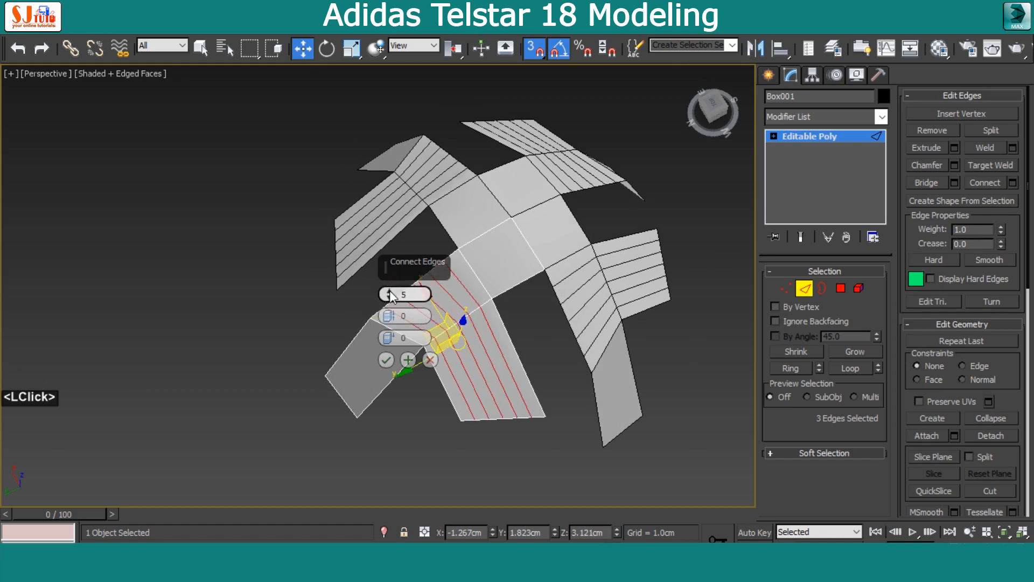
pyautogui.click(390, 293)
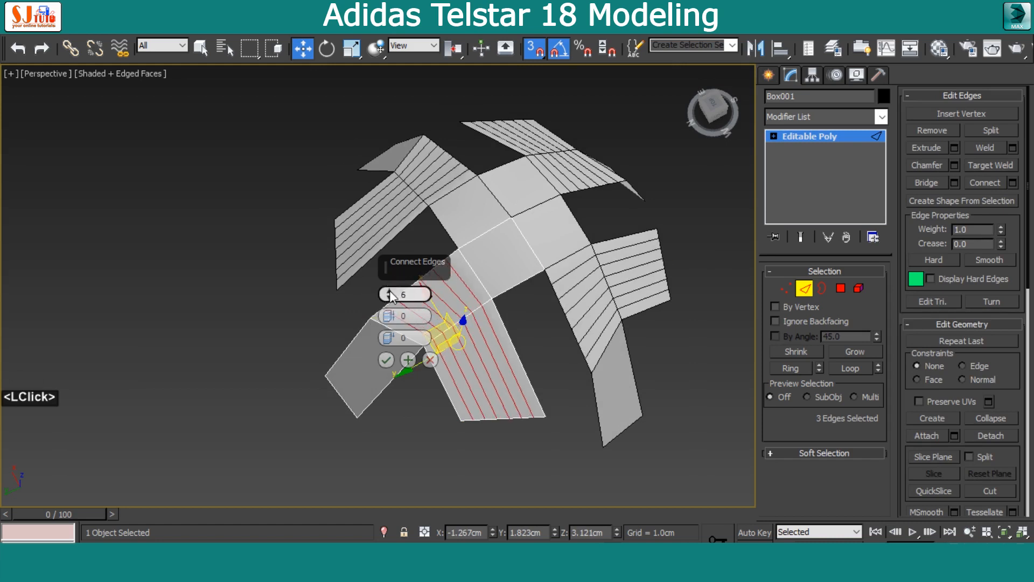
pyautogui.click(385, 360)
# Connect the two long side edges of the strip's end polygon with 6 segments.
pyautogui.scroll(2, 472, 362)
pyautogui.keyDown('alt'); pyautogui.moveTo(472, 362); pyautogui.dragTo(482, 349, button='middle'); pyautogui.keyUp('alt')
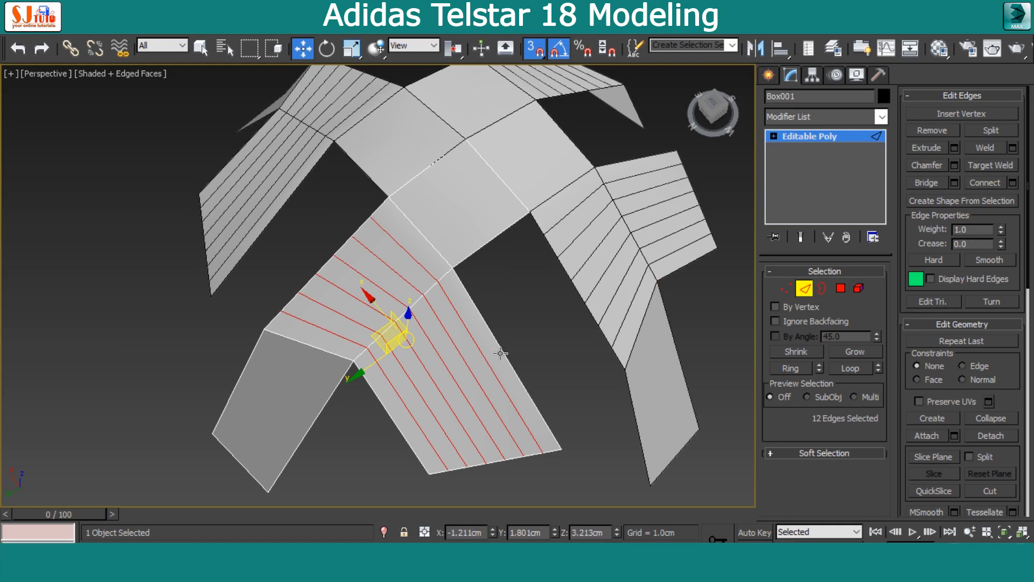
pyautogui.keyDown('alt'); pyautogui.moveTo(520, 351); pyautogui.dragTo(439, 419, button='middle'); pyautogui.keyUp('alt')
pyautogui.scroll(-3, 511, 344)
pyautogui.click(416, 419)
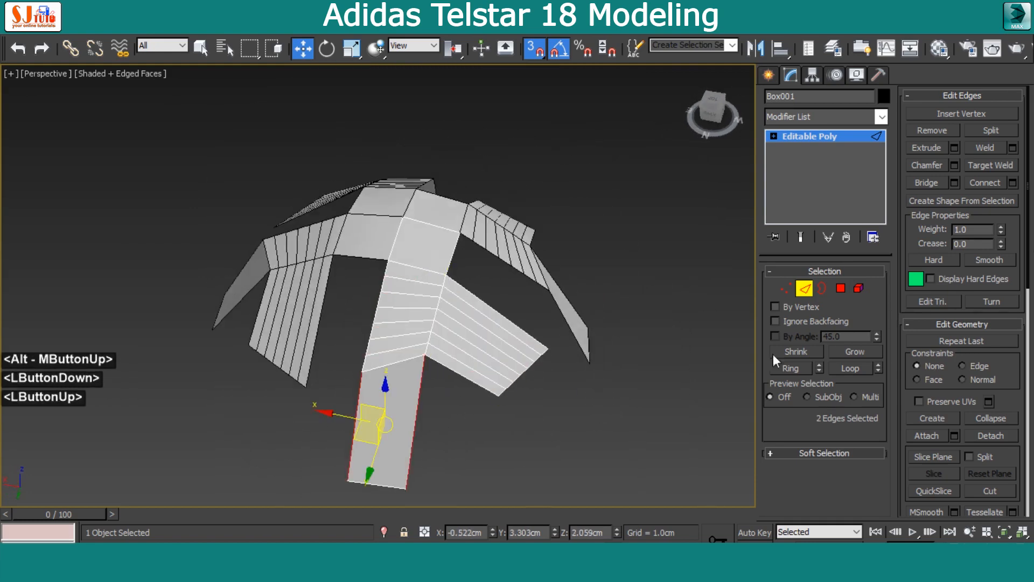
pyautogui.click(989, 182)
pyautogui.keyDown('alt'); pyautogui.moveTo(574, 363); pyautogui.dragTo(438, 336, button='middle'); pyautogui.keyUp('alt')
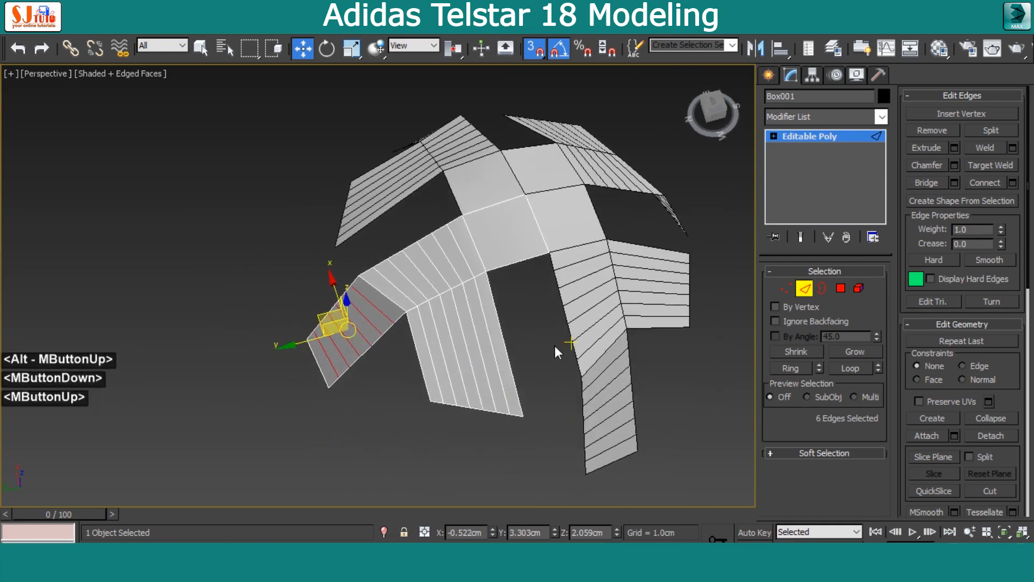
# Connect the crosswise edges of the front panel's wide side polygon with 6 segments.
pyautogui.moveTo(423, 357); pyautogui.dragTo(515, 342)
pyautogui.click(984, 183)
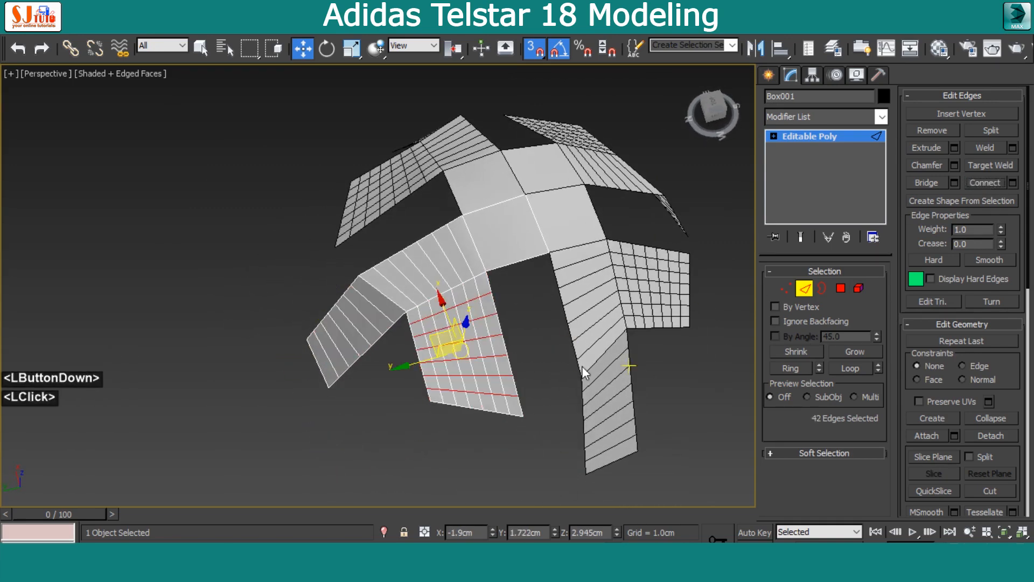
# Connect the ring of edges crossing the front panel's main strip with 3 segments, from its end to the square at the crown.
pyautogui.keyDown('alt'); pyautogui.moveTo(582, 367); pyautogui.dragTo(527, 364, button='middle'); pyautogui.keyUp('alt')
pyautogui.scroll(2, 484, 322)
pyautogui.keyDown('alt'); pyautogui.moveTo(484, 322); pyautogui.dragTo(411, 261, button='middle'); pyautogui.keyUp('alt')
pyautogui.click(410, 243)
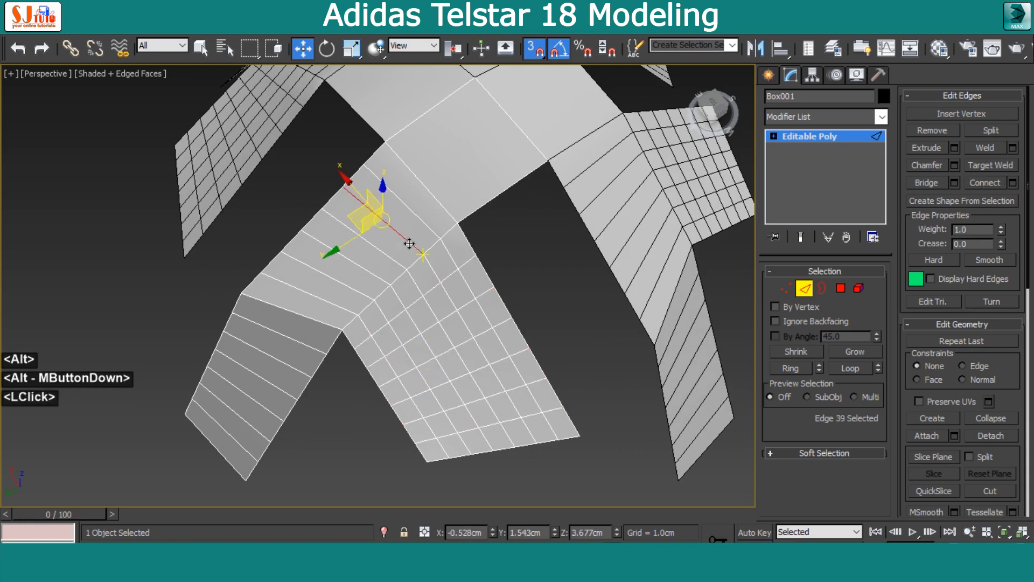
pyautogui.click(791, 367)
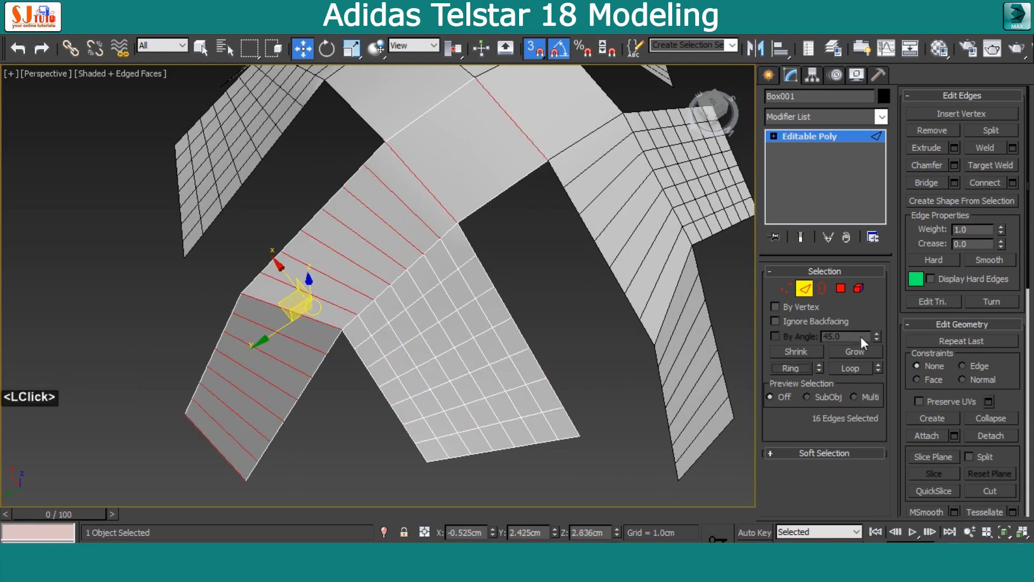
pyautogui.click(1015, 182)
pyautogui.click(389, 298)
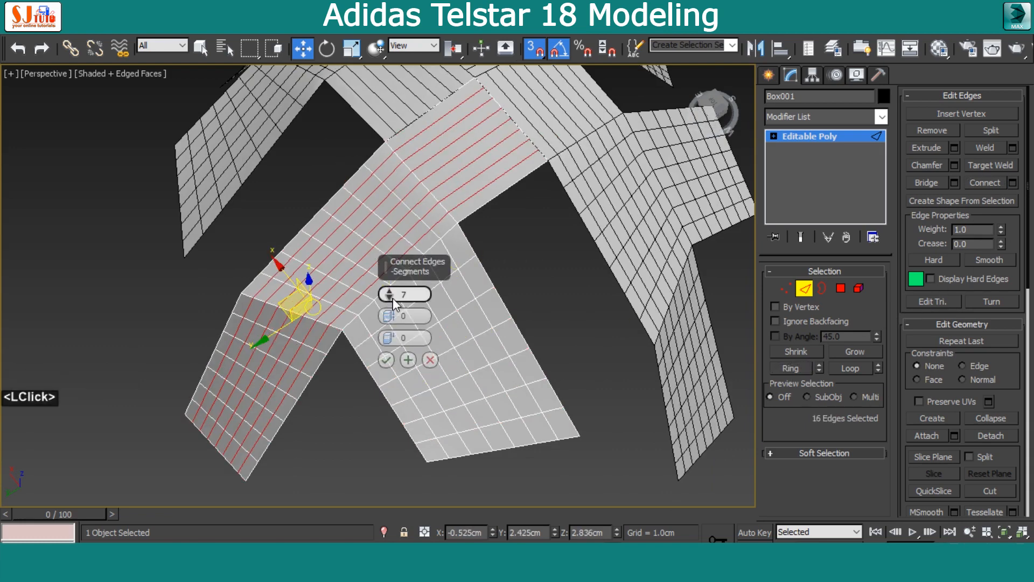
pyautogui.click(389, 298)
pyautogui.click(393, 298)
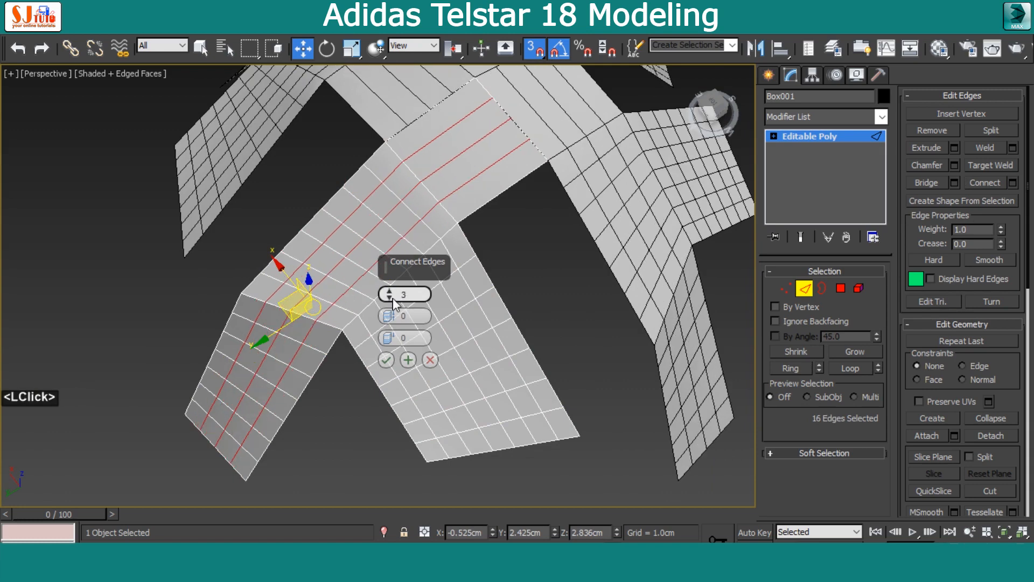
pyautogui.click(386, 360)
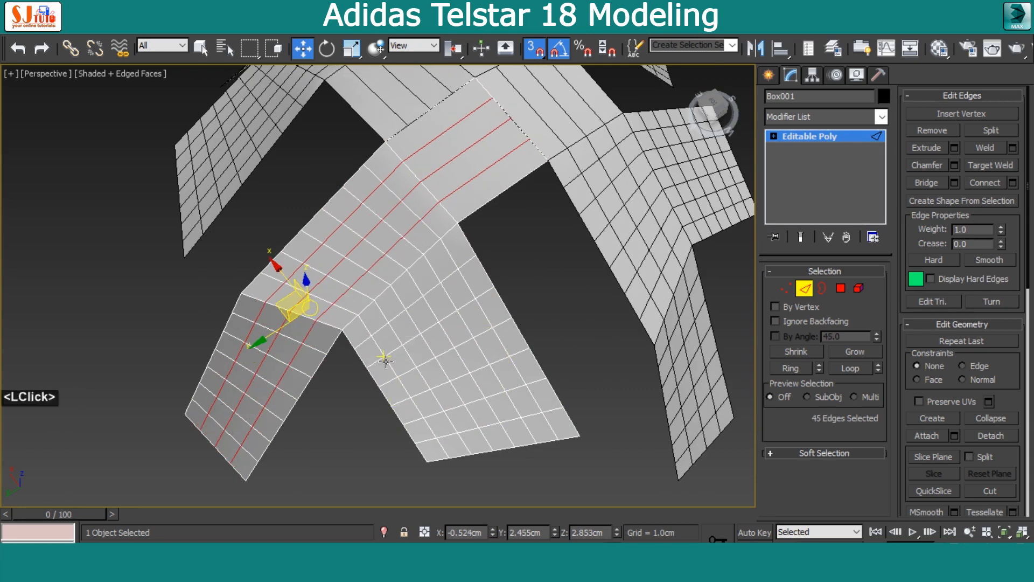
# Connect the ring of lengthwise edges in the panel's square crown polygon with 3 segments.
pyautogui.click(490, 200)
pyautogui.click(790, 368)
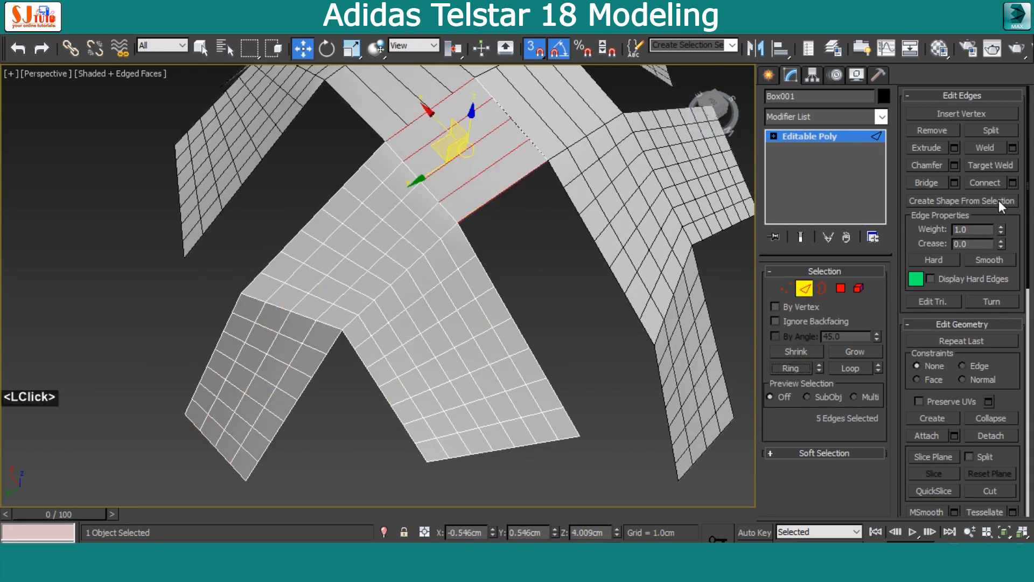
pyautogui.click(1011, 183)
pyautogui.click(386, 359)
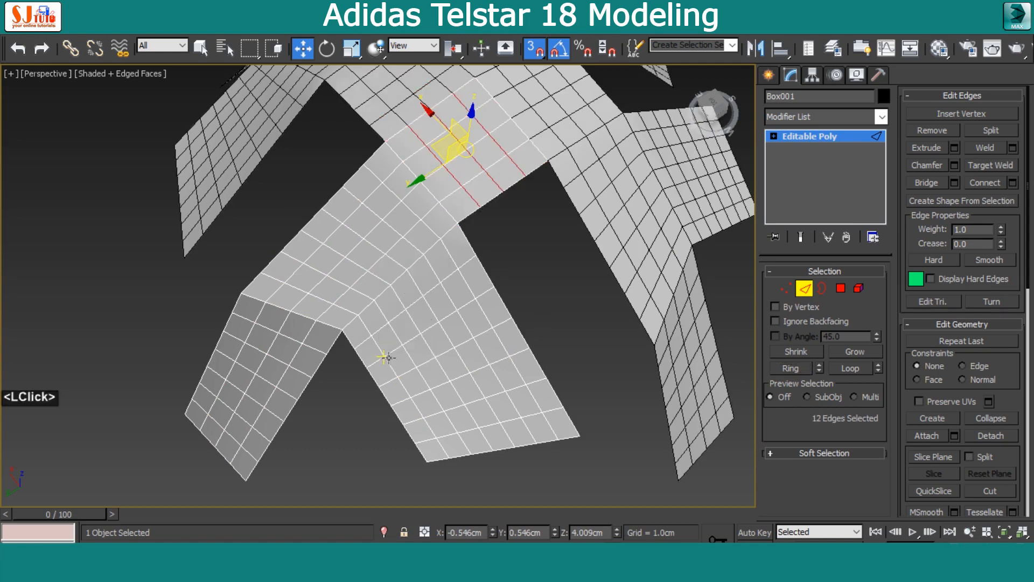
# Leave edge editing and convert the front panel to an Editable Poly.
pyautogui.keyDown('alt'); pyautogui.moveTo(402, 374); pyautogui.dragTo(533, 291, button='middle'); pyautogui.keyUp('alt')
pyautogui.moveTo(534, 290); pyautogui.dragTo(538, 372, button='middle')
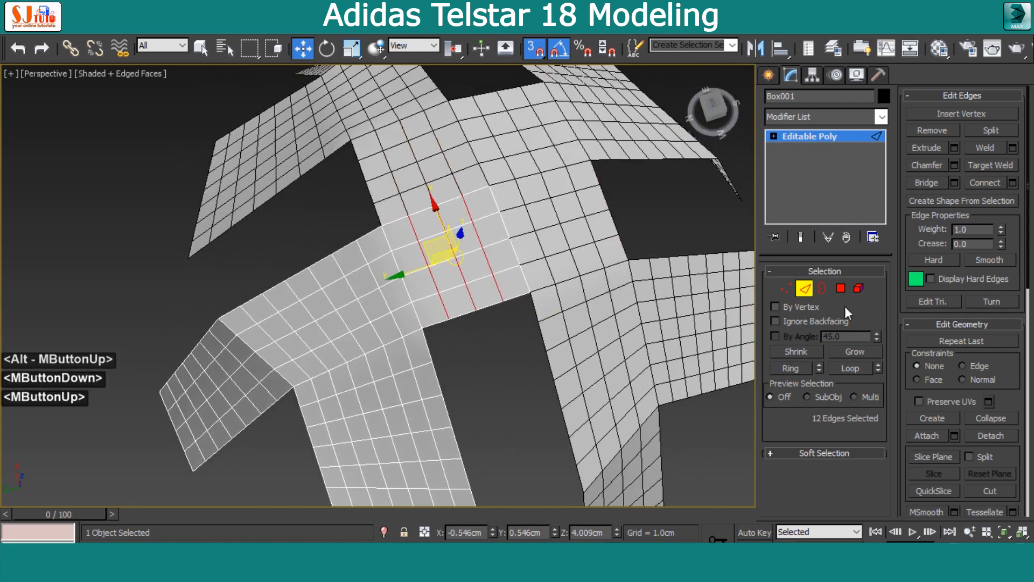
pyautogui.click(804, 288)
pyautogui.rightClick(442, 264)
pyautogui.moveTo(474, 419)
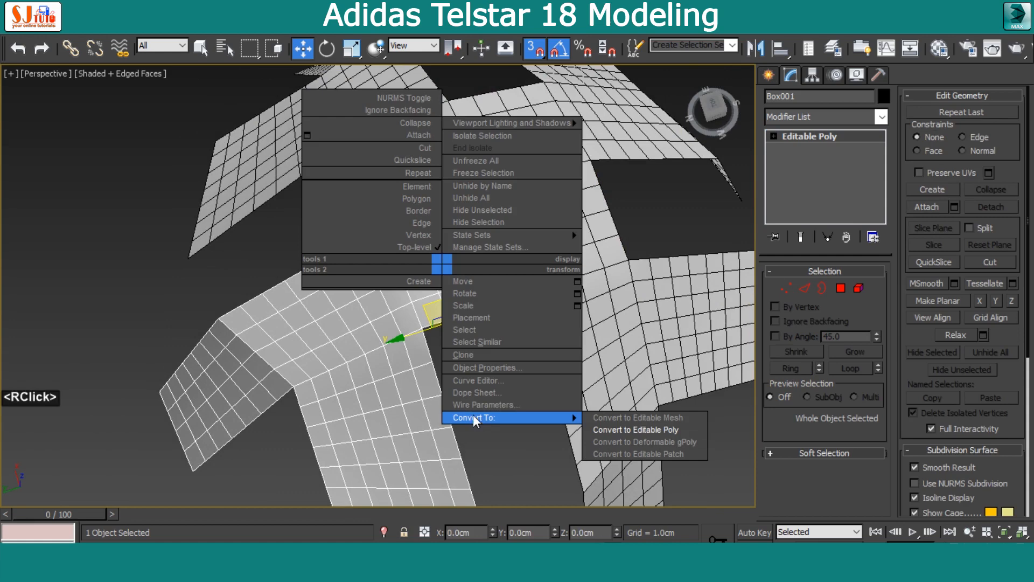
pyautogui.click(609, 429)
# Attach the other three instanced panels to the front panel.
pyautogui.click(597, 282)
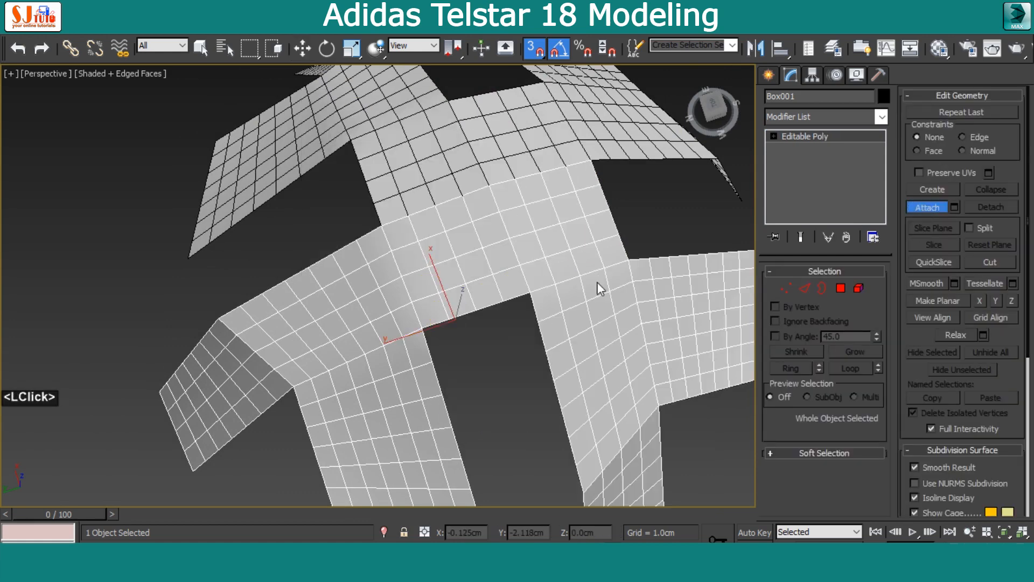
pyautogui.click(526, 144)
pyautogui.click(457, 156)
# Select all vertices of the combined cap and weld them with a 0.01 cm threshold.
pyautogui.click(787, 288)
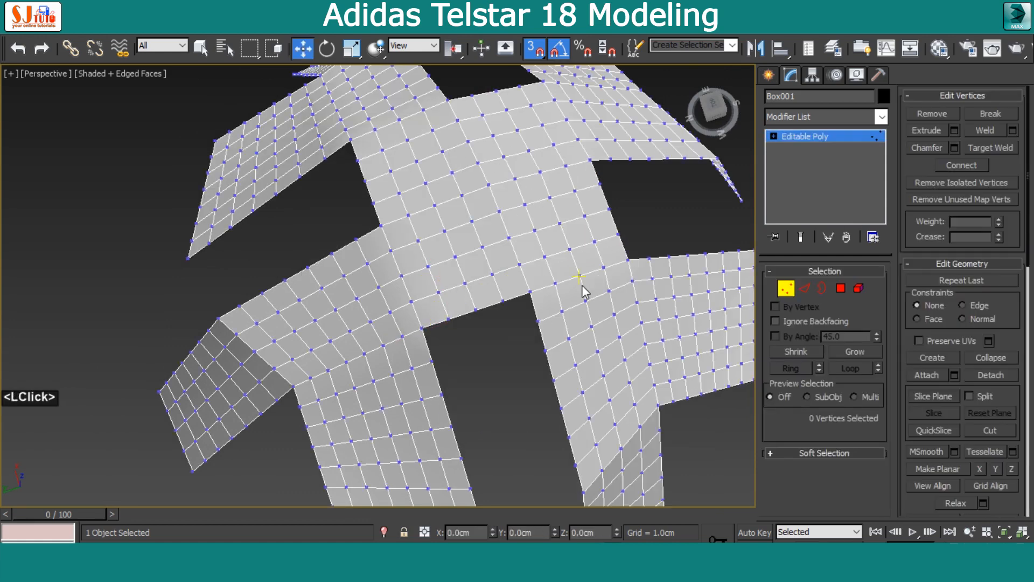
pyautogui.hotkey('ctrl', 'a')
pyautogui.click(1013, 131)
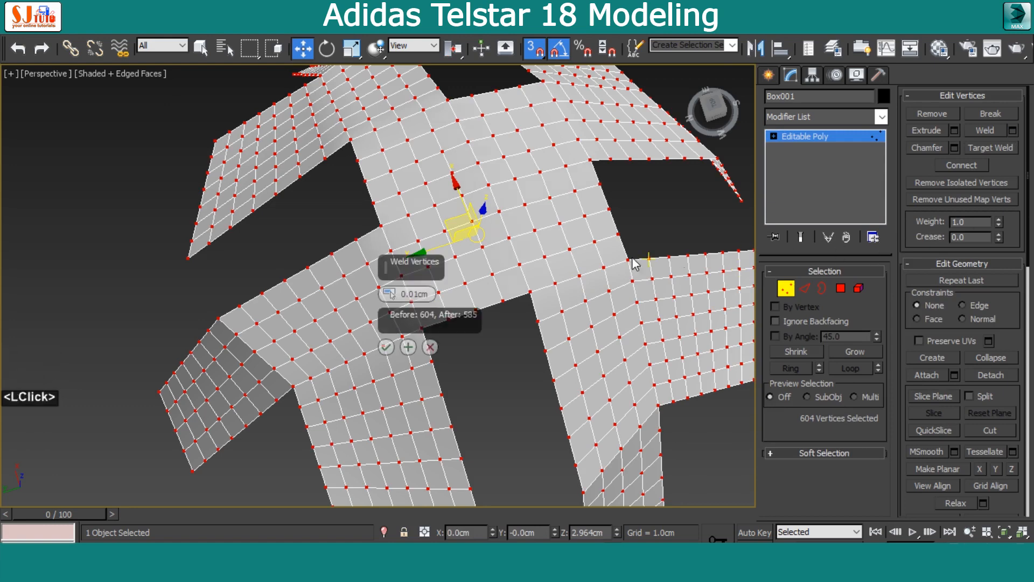
pyautogui.click(385, 347)
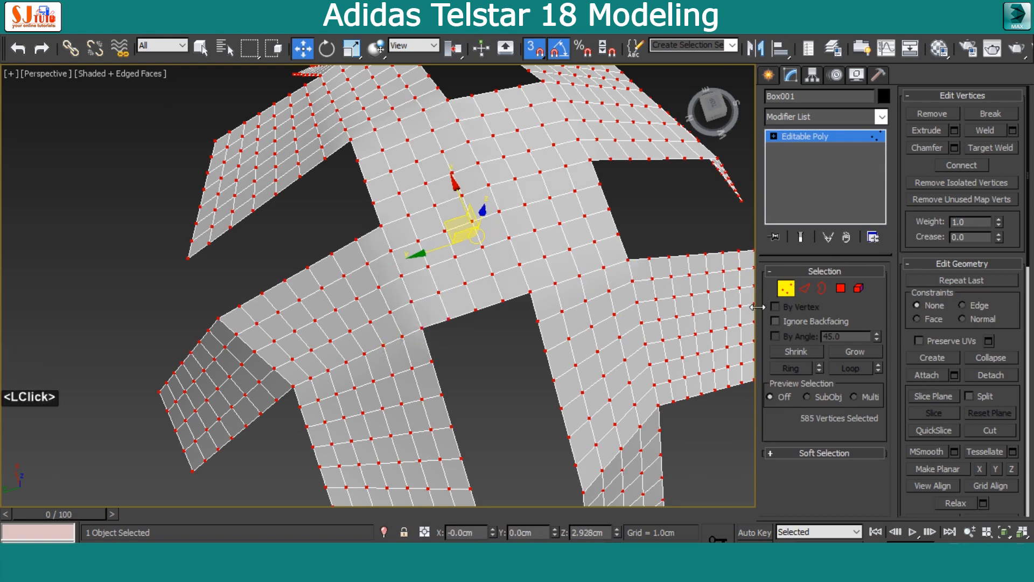
# Clone the cap by rotating it -90° about the Y axis, making 3 copies around the ball.
pyautogui.click(788, 288)
pyautogui.keyDown('alt'); pyautogui.moveTo(592, 269); pyautogui.dragTo(553, 271, button='middle'); pyautogui.keyUp('alt')
pyautogui.press('e')
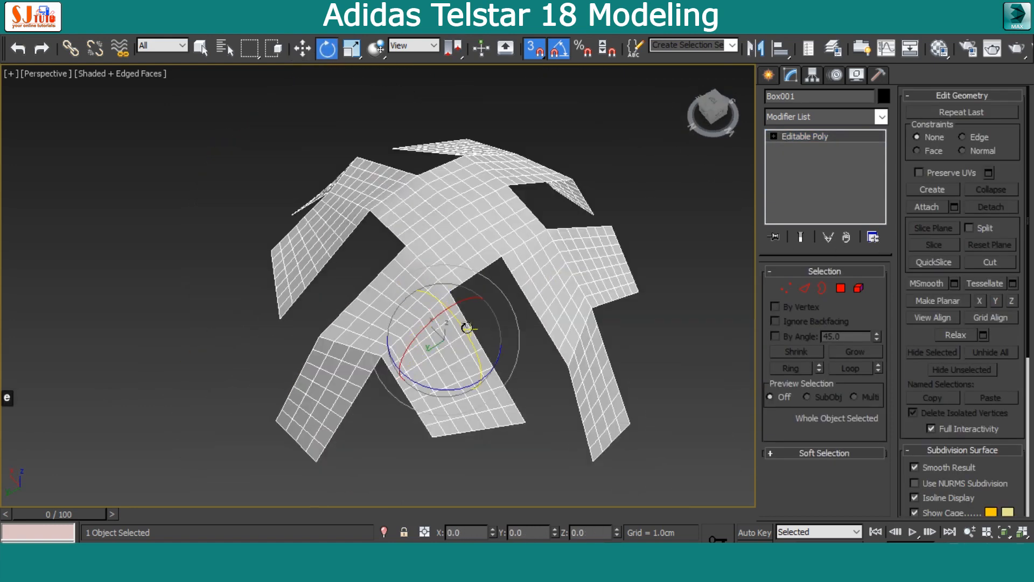
pyautogui.keyDown('shift'); pyautogui.moveTo(464, 325); pyautogui.dragTo(502, 390); pyautogui.keyUp('shift')
pyautogui.click(457, 238)
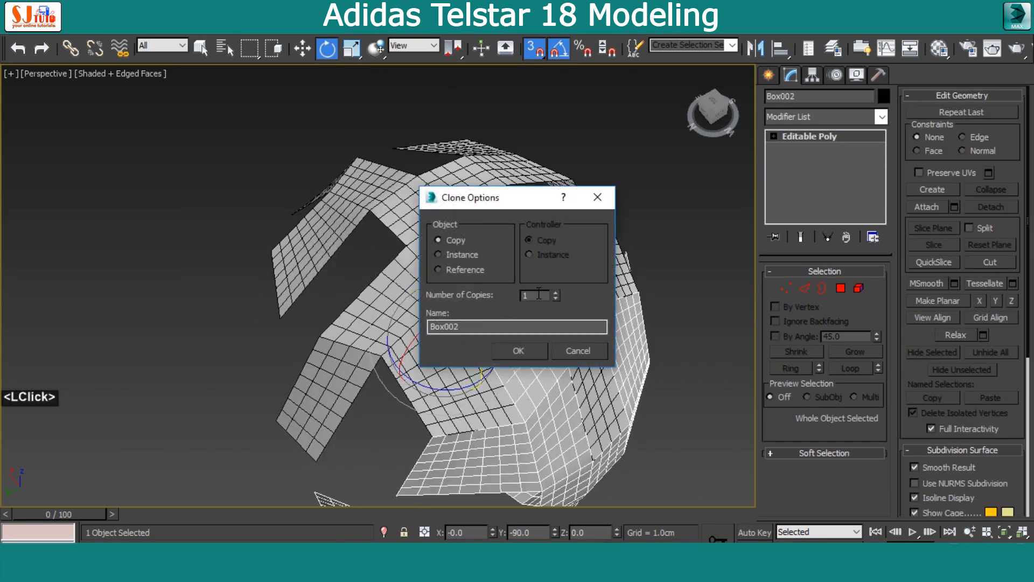
pyautogui.moveTo(530, 295); pyautogui.dragTo(508, 298)
pyautogui.write('3')
pyautogui.press('Return')
pyautogui.click(539, 357)
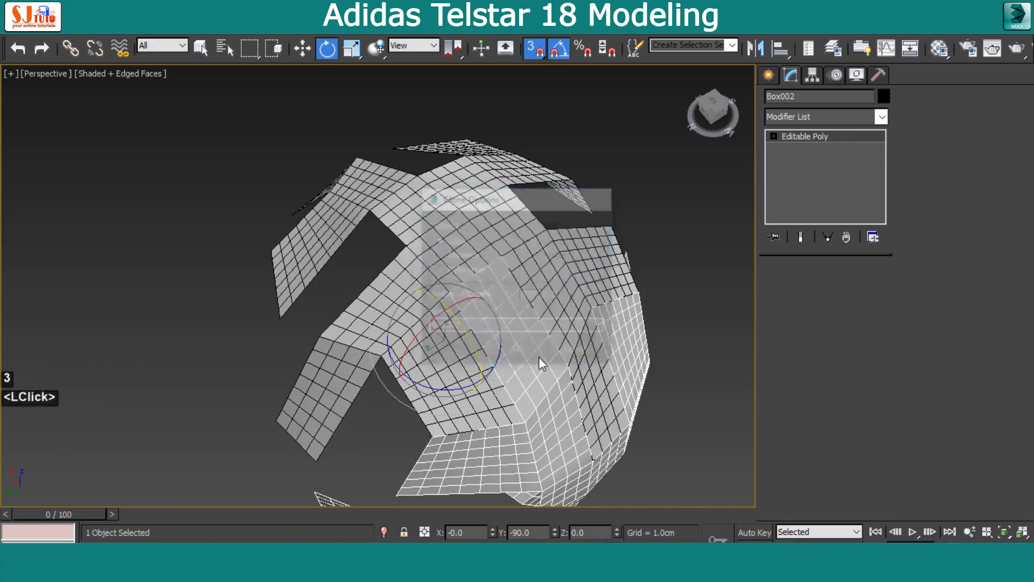
# Clone the selected side cap once by rotating it 90° about the vertical axis to cover an open side.
pyautogui.moveTo(538, 356)
pyautogui.keyDown('alt'); pyautogui.mouseDown(button='middle')
pyautogui.moveTo(527, 335)
pyautogui.moveTo(536, 326)
pyautogui.moveTo(489, 311)
pyautogui.moveTo(527, 354)
pyautogui.mouseUp(button='middle'); pyautogui.keyUp('alt')
pyautogui.click(528, 357)
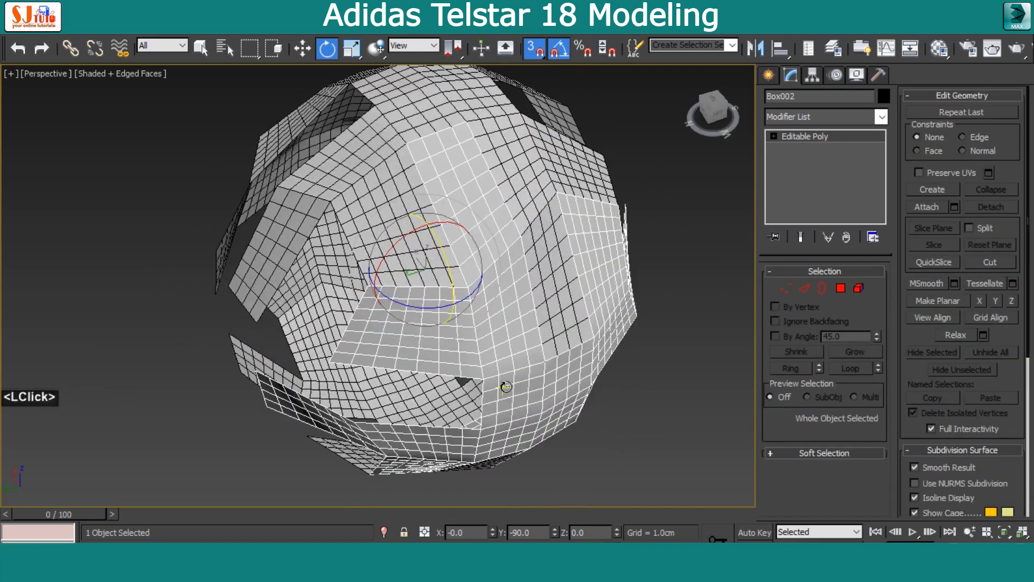
pyautogui.keyDown('shift'); pyautogui.moveTo(438, 308); pyautogui.dragTo(368, 309); pyautogui.keyUp('shift')
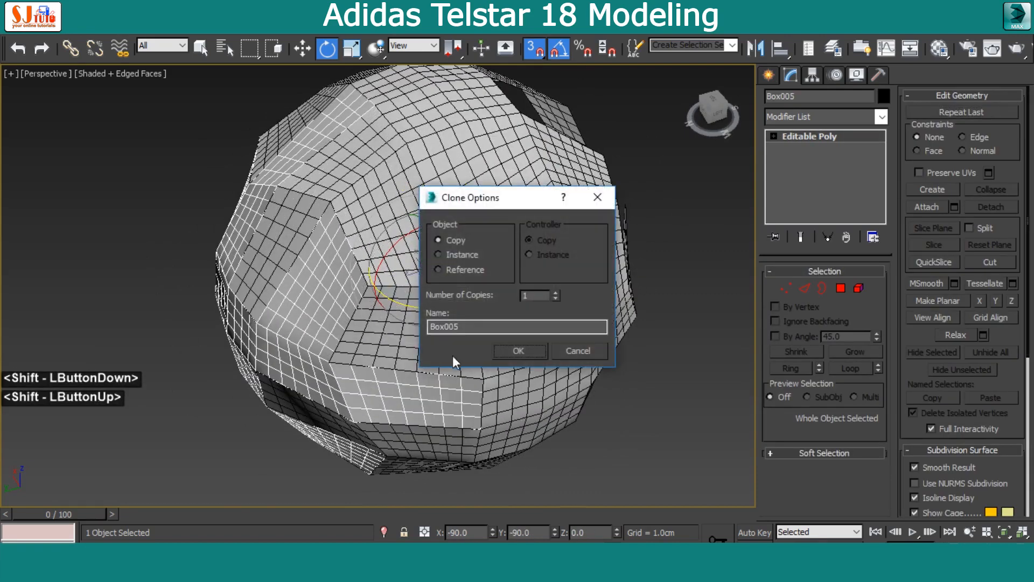
pyautogui.click(517, 351)
# Clone the upper cap once by rotating it 90° about the X axis to cover the remaining open side.
pyautogui.keyDown('alt'); pyautogui.moveTo(515, 353); pyautogui.dragTo(519, 331, button='middle'); pyautogui.keyUp('alt')
pyautogui.click(517, 334)
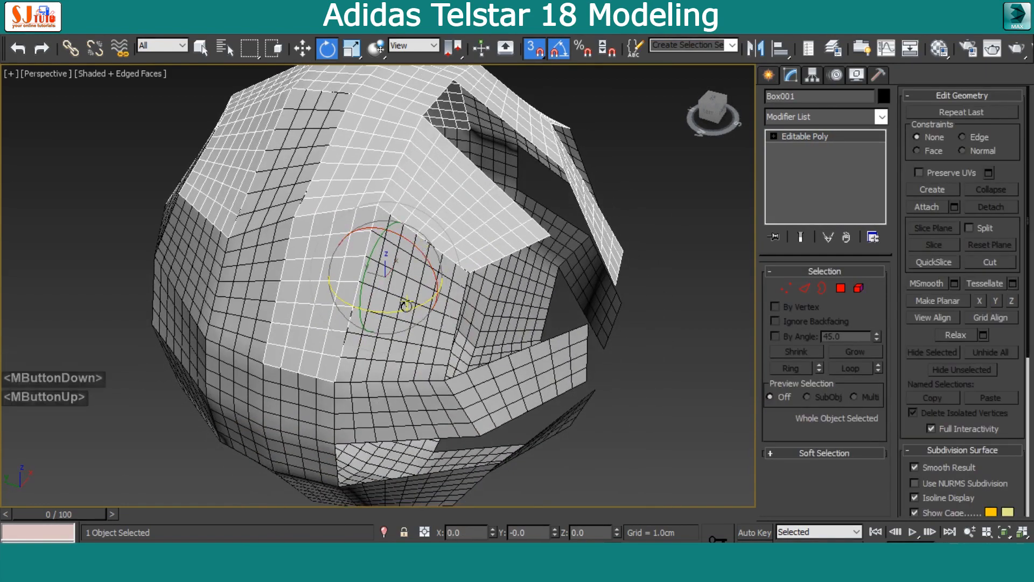
pyautogui.keyDown('shift'); pyautogui.moveTo(412, 247); pyautogui.dragTo(449, 314); pyautogui.keyUp('shift')
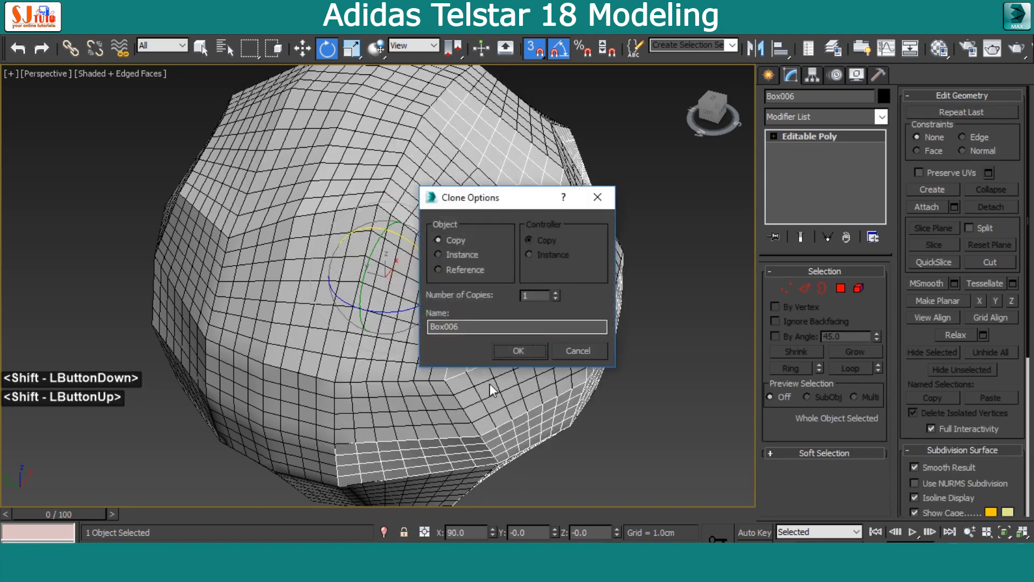
pyautogui.click(516, 350)
# Attach the other five caps around the ball to the newest copy, making a single object.
pyautogui.scroll(-2, 560, 345)
pyautogui.keyDown('alt'); pyautogui.moveTo(640, 338); pyautogui.dragTo(665, 313, button='middle'); pyautogui.keyUp('alt')
pyautogui.click(934, 208)
pyautogui.click(311, 260)
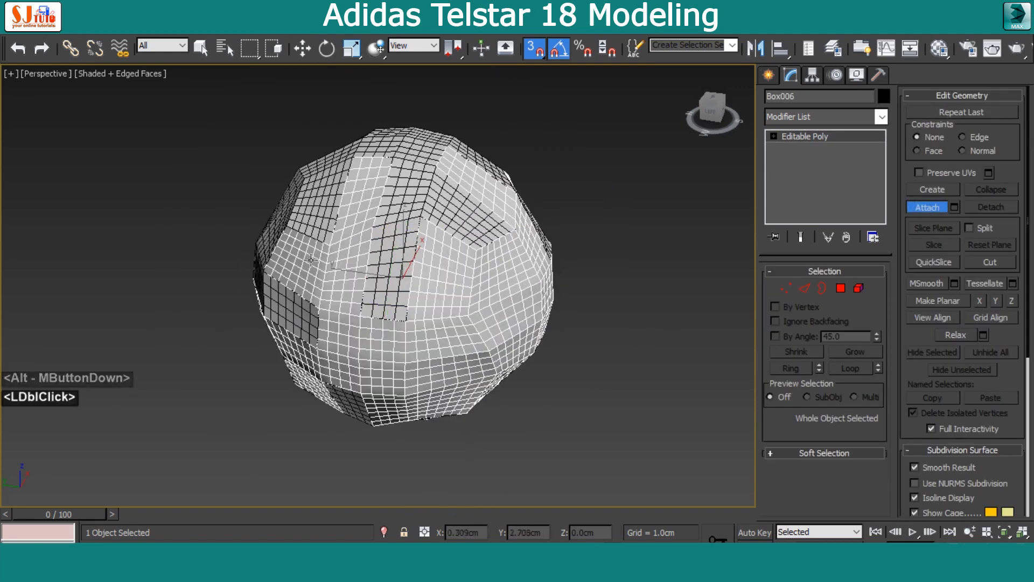
pyautogui.click(316, 209)
pyautogui.keyDown('alt'); pyautogui.moveTo(453, 287); pyautogui.dragTo(481, 239, button='middle'); pyautogui.keyUp('alt')
pyautogui.click(382, 349)
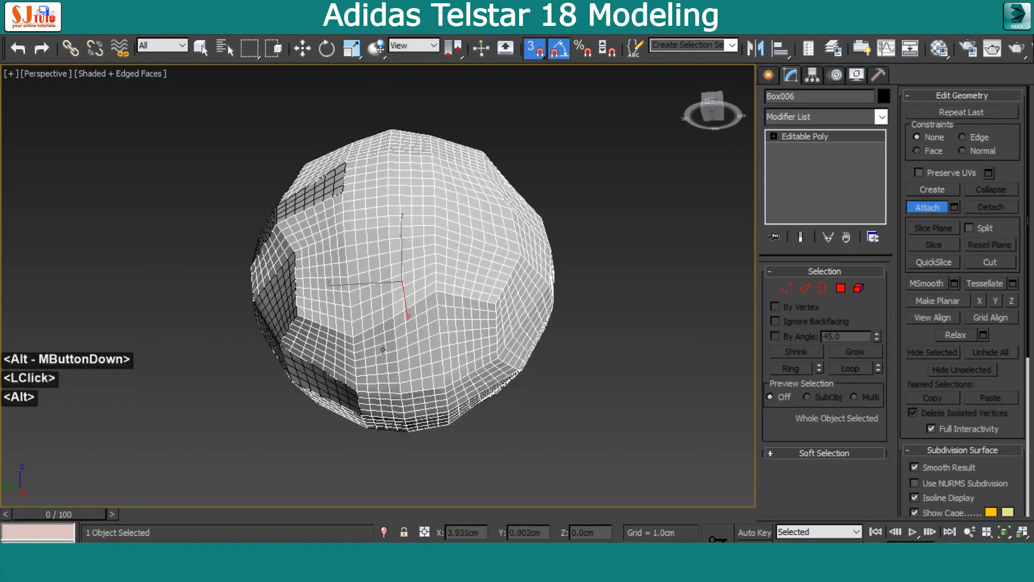
pyautogui.keyDown('alt'); pyautogui.moveTo(382, 350); pyautogui.dragTo(478, 371, button='middle'); pyautogui.keyUp('alt')
pyautogui.click(454, 332)
pyautogui.keyDown('alt'); pyautogui.moveTo(454, 331); pyautogui.dragTo(488, 350, button='middle'); pyautogui.keyUp('alt')
pyautogui.click(353, 341)
pyautogui.press('w')
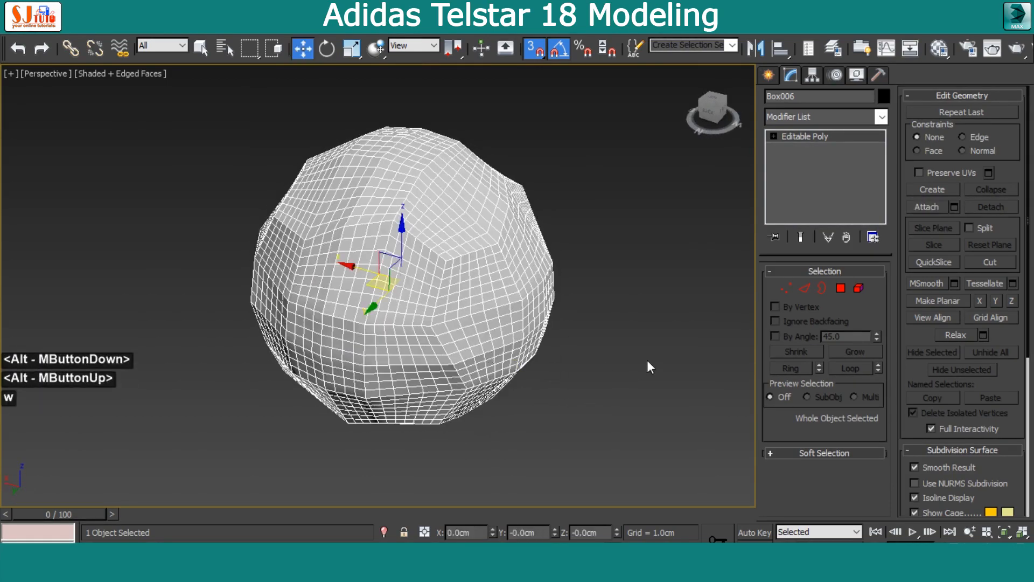
# Select the upper and lower cap elements of the ball and assign them material ID 1.
pyautogui.keyDown('alt'); pyautogui.moveTo(647, 360); pyautogui.dragTo(710, 300, button='middle'); pyautogui.keyUp('alt')
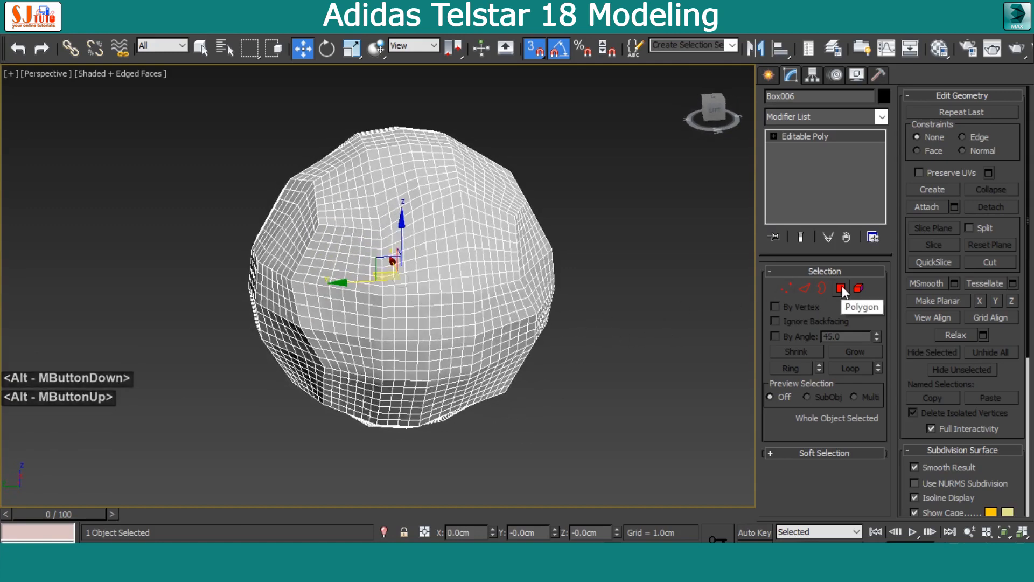
pyautogui.click(858, 288)
pyautogui.click(492, 290)
pyautogui.click(444, 295)
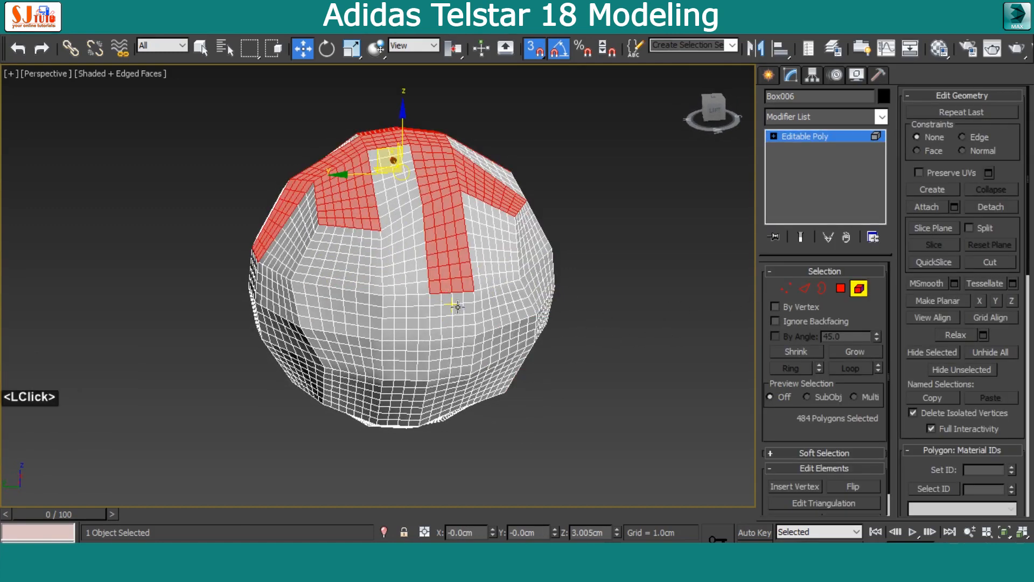
pyautogui.keyDown('alt'); pyautogui.moveTo(419, 344); pyautogui.dragTo(474, 396, button='middle'); pyautogui.keyUp('alt')
pyautogui.keyDown('ctrl'); pyautogui.click(399, 374); pyautogui.keyUp('ctrl')
pyautogui.scroll(-5, 431, 383)
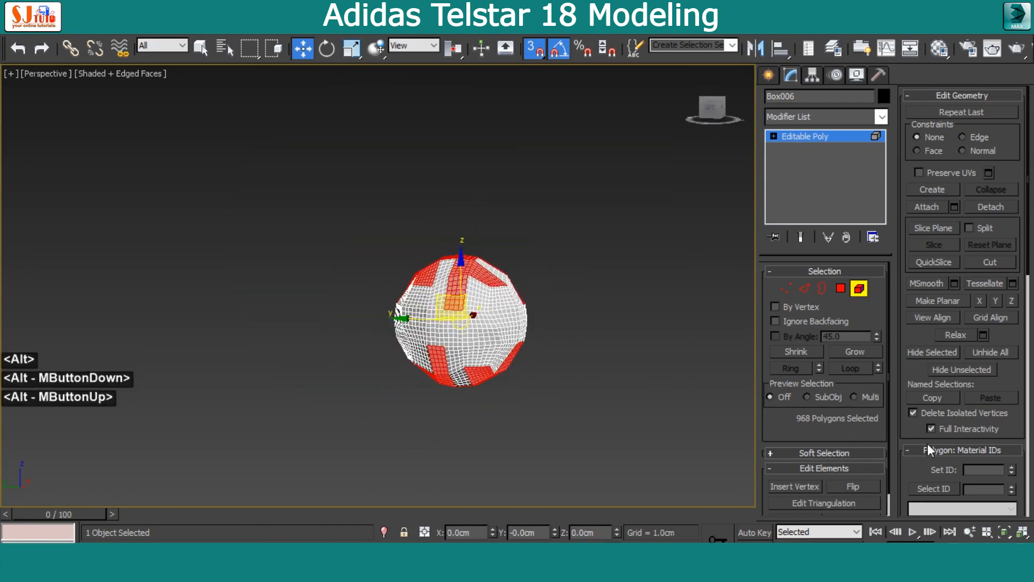
pyautogui.moveTo(927, 444); pyautogui.dragTo(965, 334)
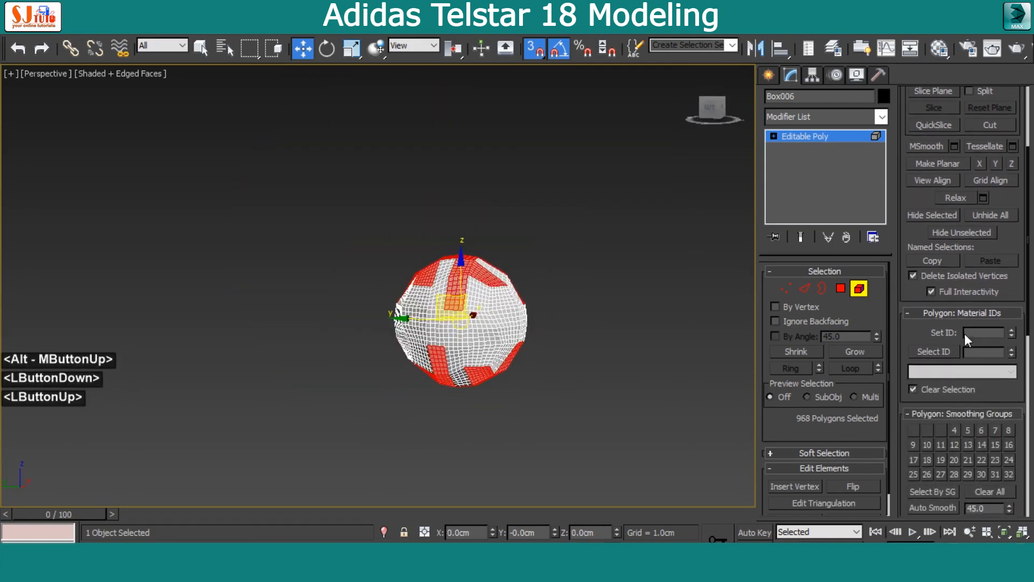
pyautogui.click(1012, 329)
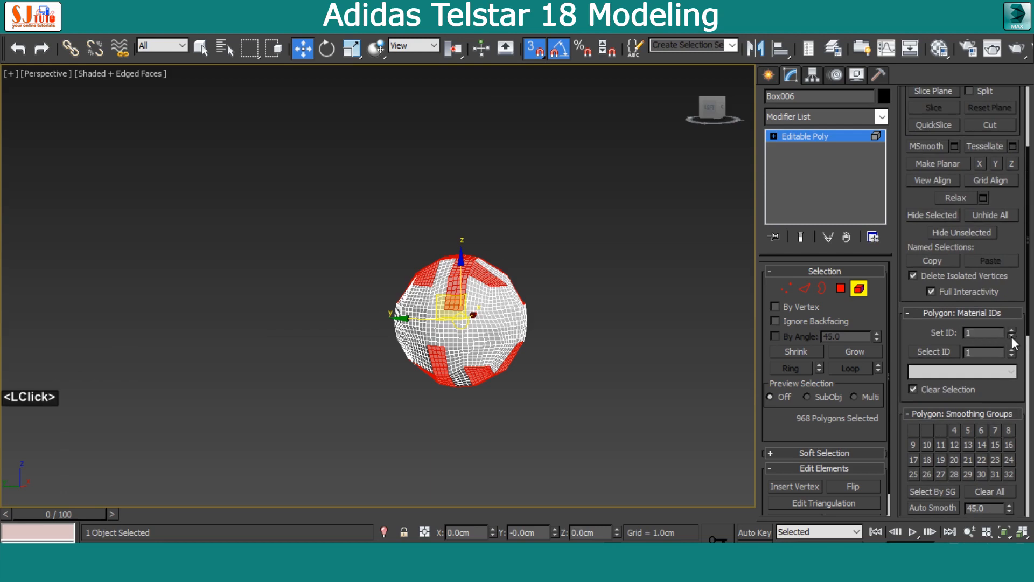
# Select a pair of opposite side elements on the ball and assign them material ID 2.
pyautogui.scroll(3, 475, 306)
pyautogui.click(449, 336)
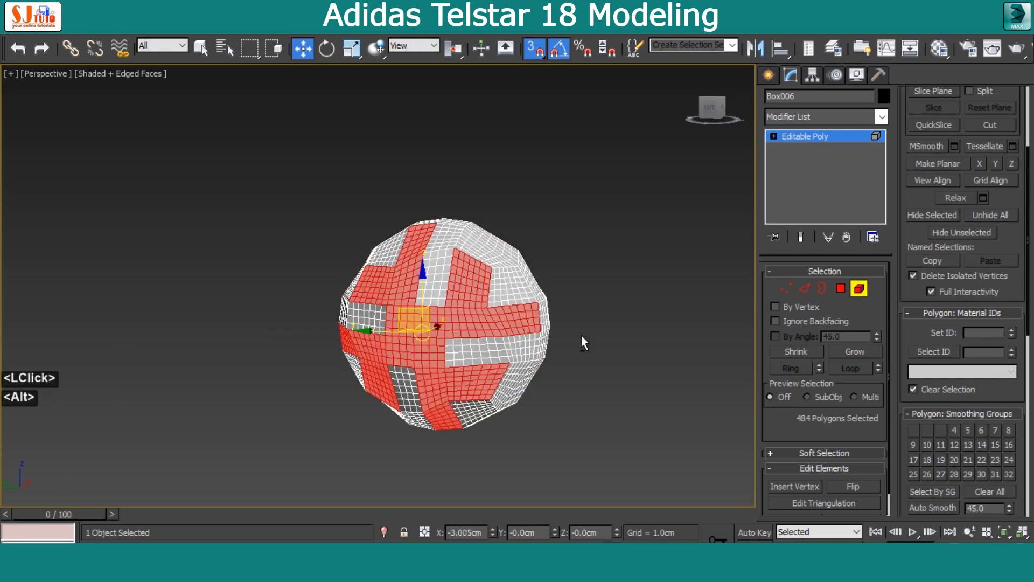
pyautogui.keyDown('alt'); pyautogui.moveTo(583, 342); pyautogui.dragTo(378, 345, button='middle'); pyautogui.keyUp('alt')
pyautogui.keyDown('ctrl'); pyautogui.click(545, 355); pyautogui.keyUp('ctrl')
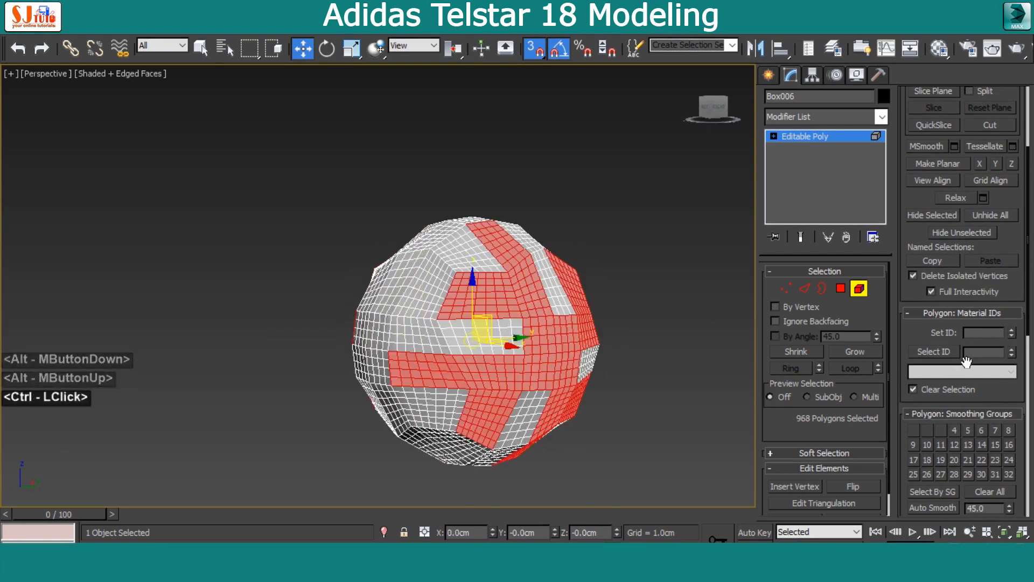
pyautogui.keyDown('alt'); pyautogui.moveTo(583, 339); pyautogui.dragTo(577, 356, button='middle'); pyautogui.keyUp('alt')
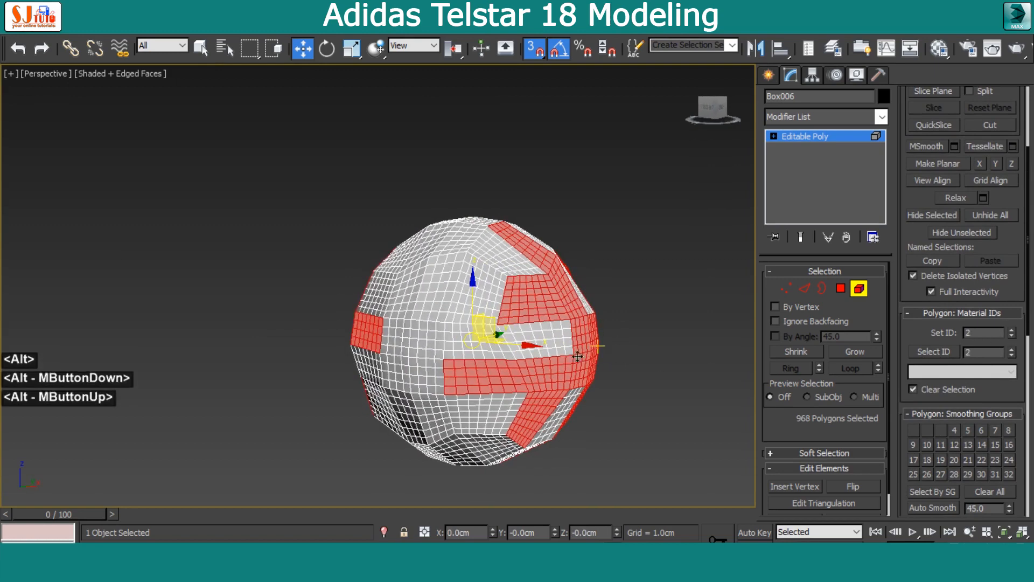
# Select the remaining pair of opposite side elements, assign them material ID 3, and leave element editing.
pyautogui.click(437, 358)
pyautogui.keyDown('alt'); pyautogui.moveTo(437, 358); pyautogui.dragTo(541, 429, button='middle'); pyautogui.keyUp('alt')
pyautogui.keyDown('ctrl'); pyautogui.click(541, 430); pyautogui.keyUp('ctrl')
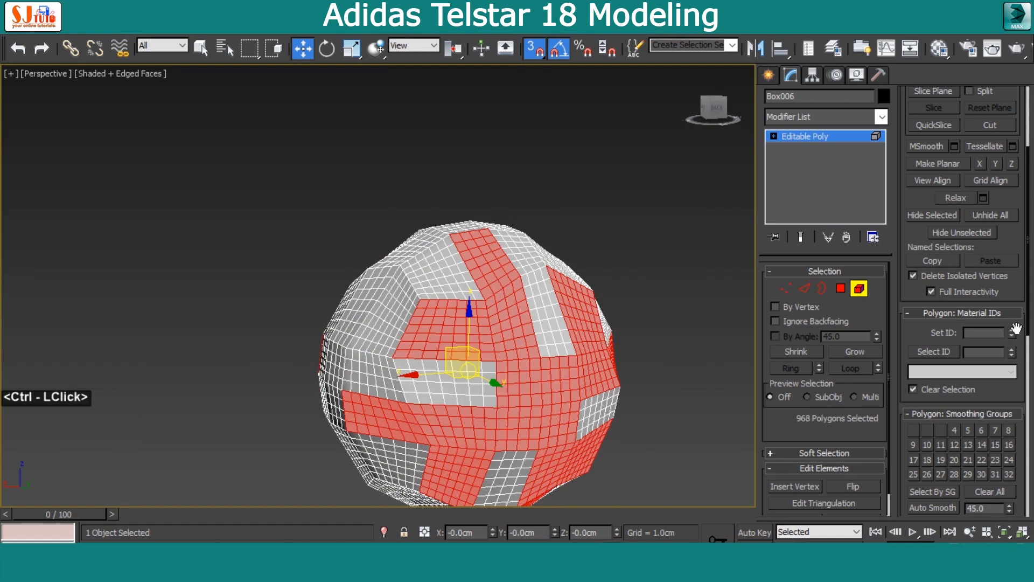
pyautogui.moveTo(708, 348)
pyautogui.keyDown('alt'); pyautogui.mouseDown(button='middle')
pyautogui.moveTo(648, 349)
pyautogui.moveTo(694, 350)
pyautogui.mouseUp(button='middle'); pyautogui.keyUp('alt')
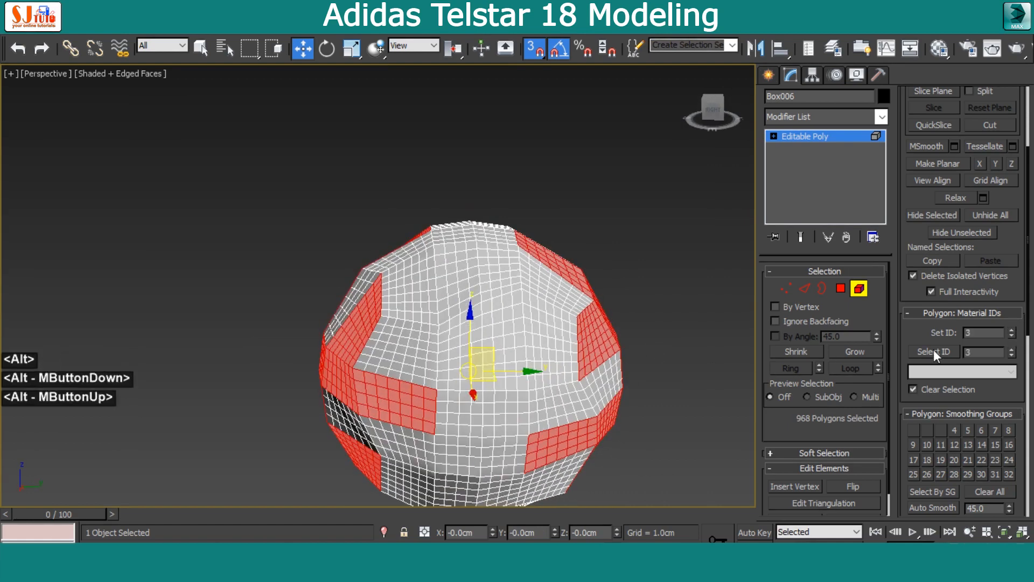
pyautogui.click(859, 288)
pyautogui.moveTo(625, 355); pyautogui.dragTo(536, 293, button='middle')
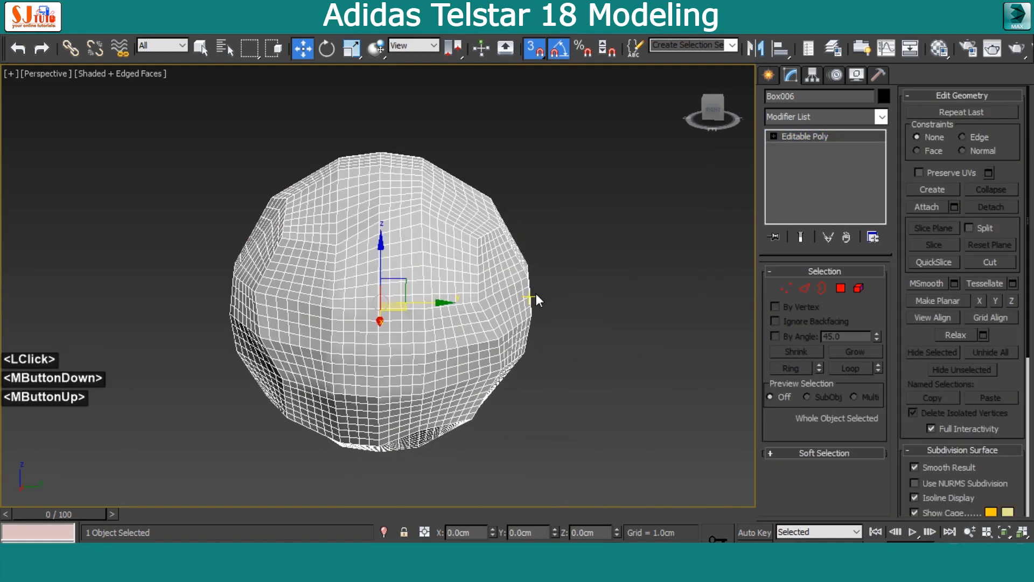
# Change the ball's 01 - Default material to Multi/Sub-Object, keeping the old material as a sub-material.
pyautogui.press('m')
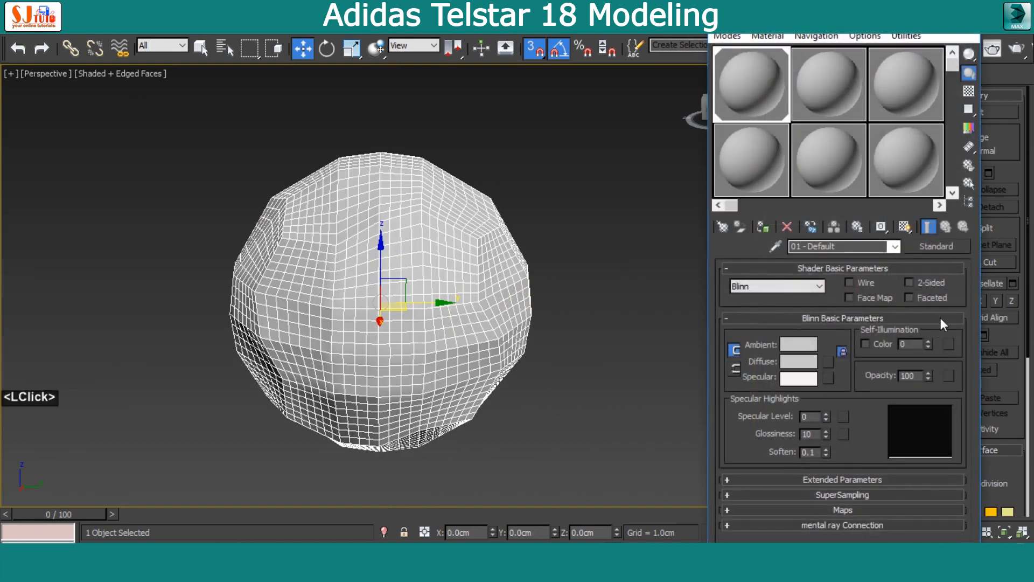
pyautogui.click(946, 247)
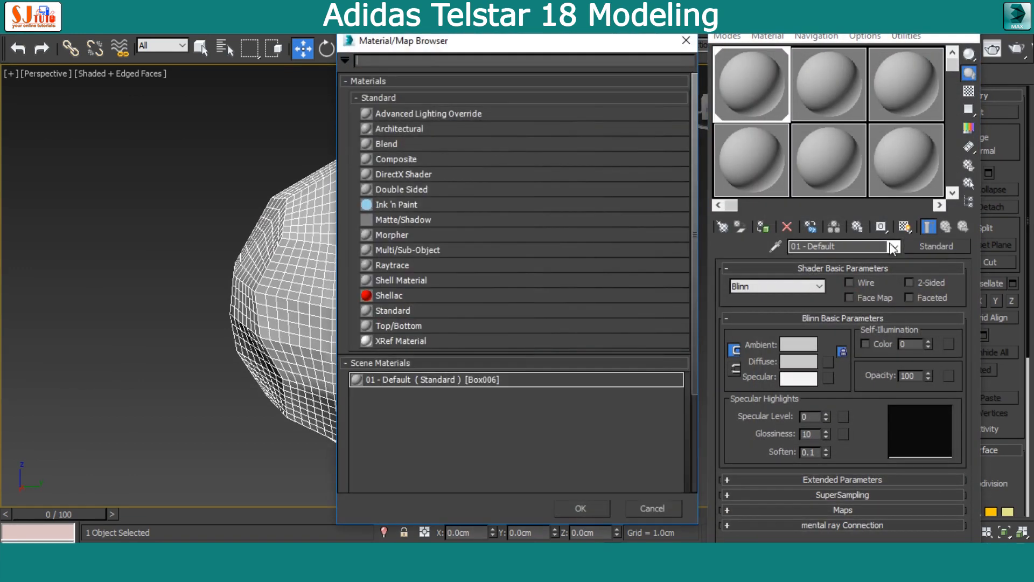
pyautogui.doubleClick(421, 250)
pyautogui.click(809, 346)
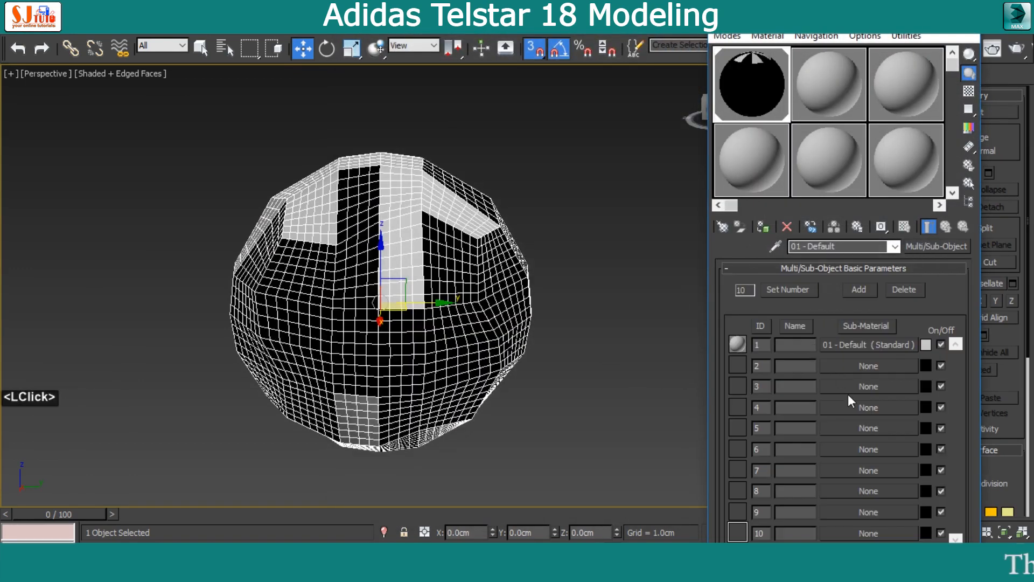
# Copy sub-material 1 into the slots for IDs 2 and 3.
pyautogui.moveTo(858, 346); pyautogui.dragTo(864, 386)
pyautogui.click(817, 343)
pyautogui.click(811, 351)
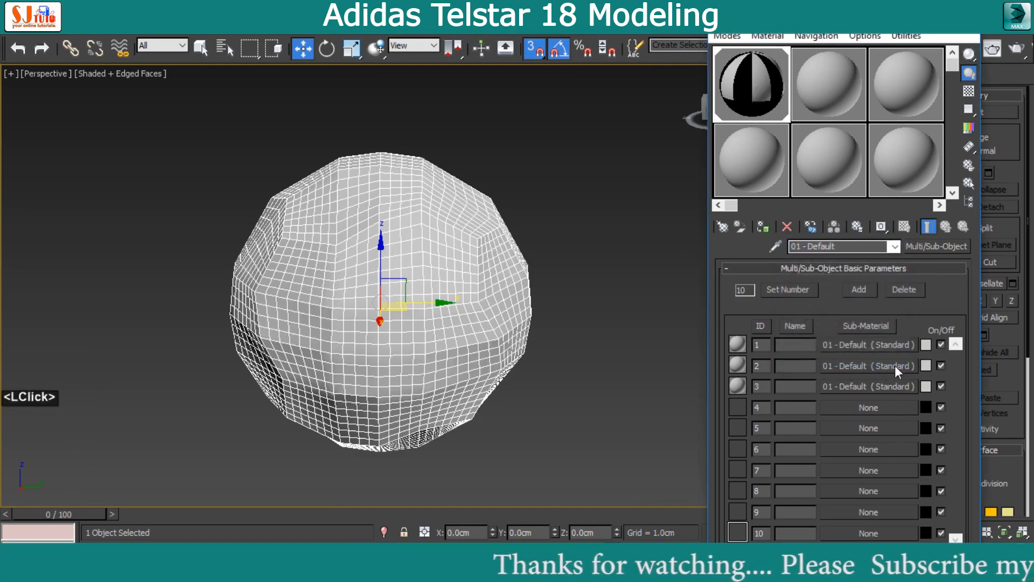
# Colour sub-material 1 pale red and sub-material 2 pale blue.
pyautogui.click(925, 344)
pyautogui.click(311, 156)
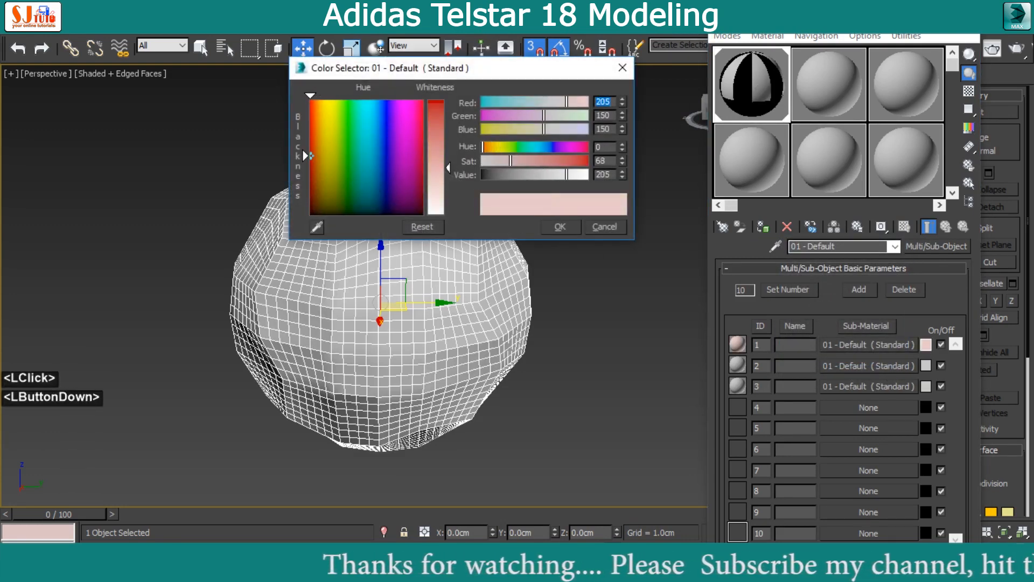
pyautogui.click(555, 227)
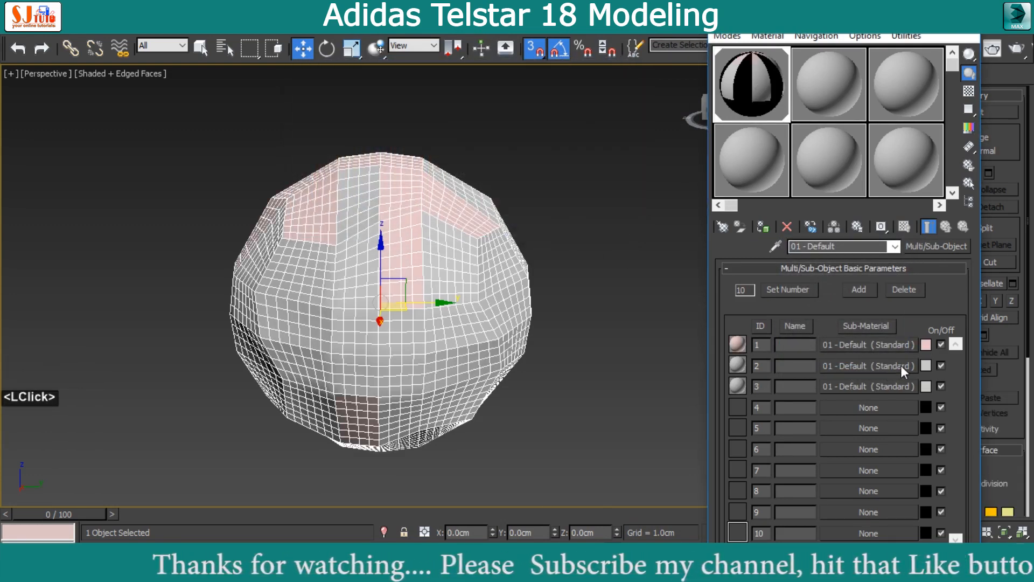
pyautogui.click(928, 366)
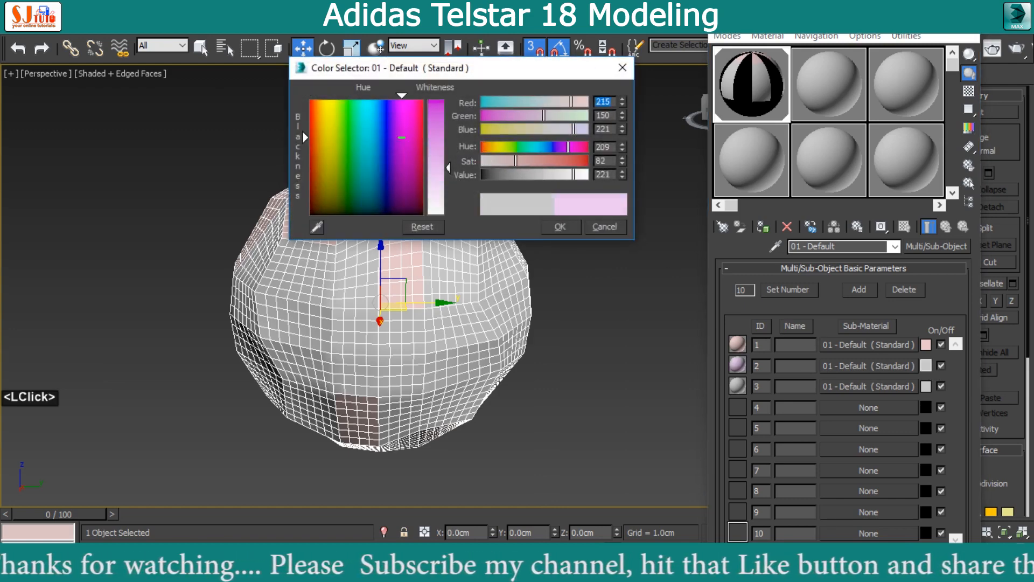
pyautogui.click(377, 137)
pyautogui.click(555, 227)
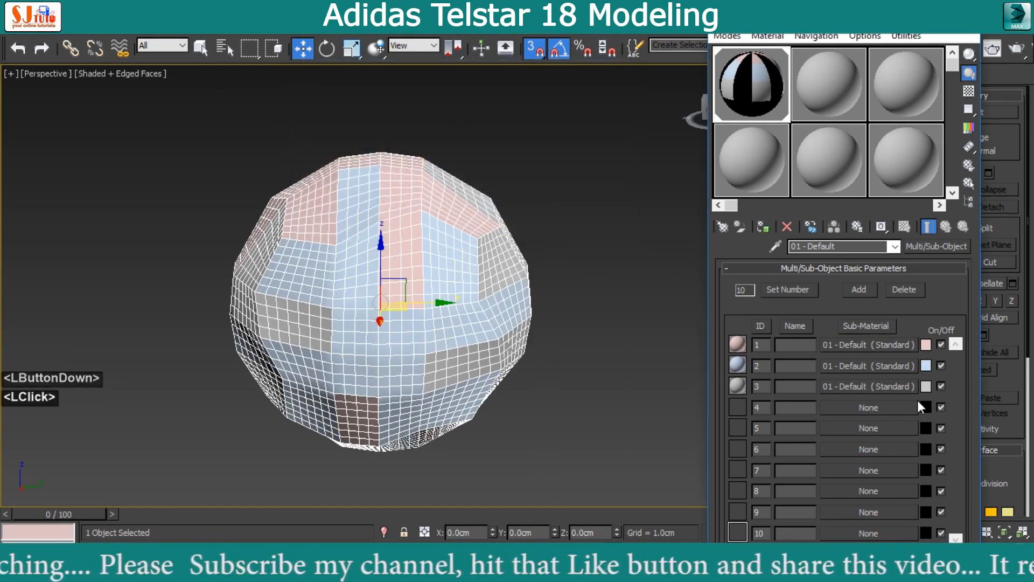
# Colour sub-material 3 pale green with RGB 150, 211, 150 and close the material editor.
pyautogui.click(926, 389)
pyautogui.click(363, 151)
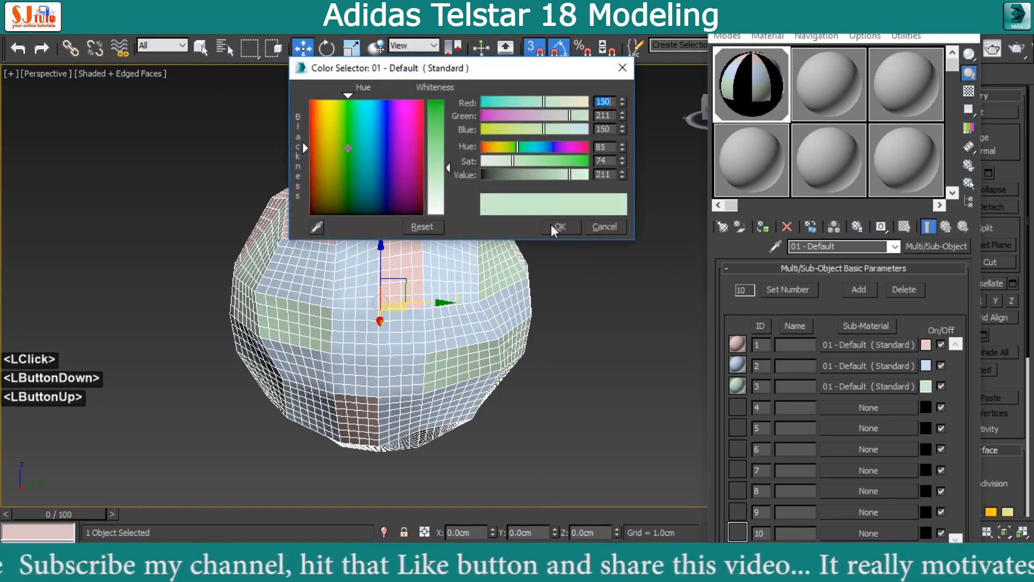
pyautogui.click(554, 225)
pyautogui.click(962, 35)
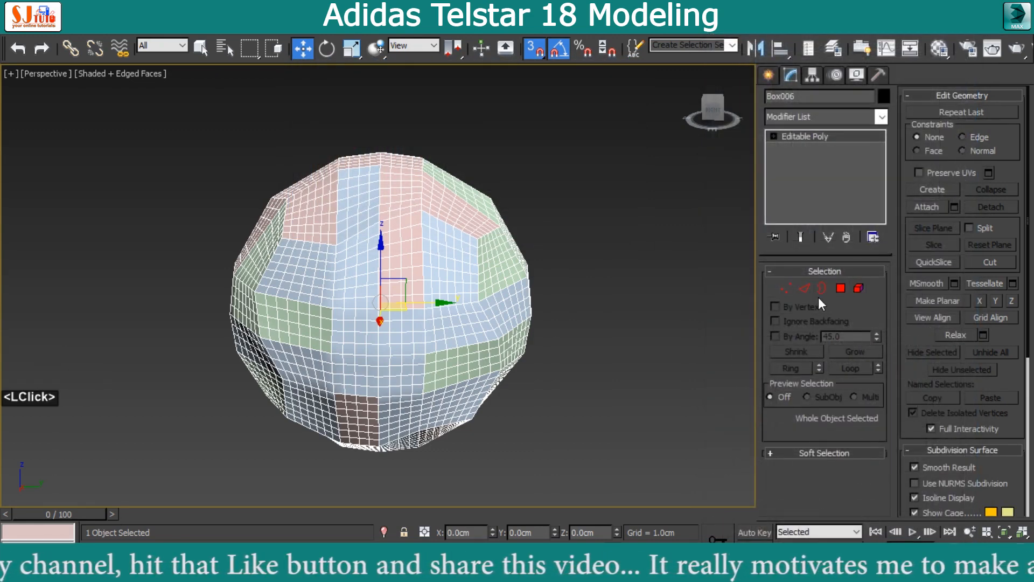
# Select all vertices of the ball and weld them with a 0.01 cm threshold.
pyautogui.click(804, 288)
pyautogui.moveTo(695, 334); pyautogui.dragTo(713, 295, button='middle')
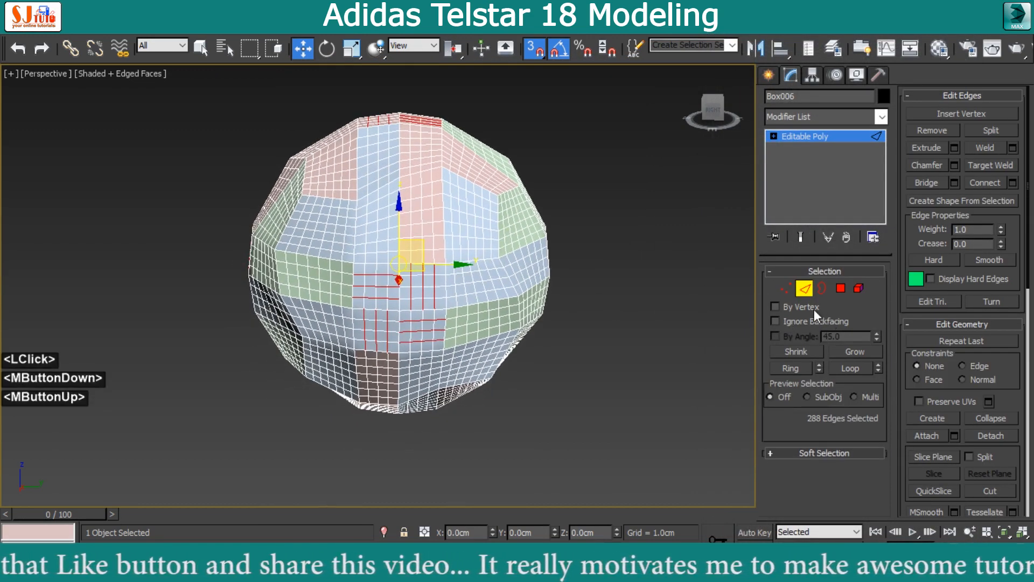
pyautogui.click(786, 288)
pyautogui.hotkey('ctrl', 'a')
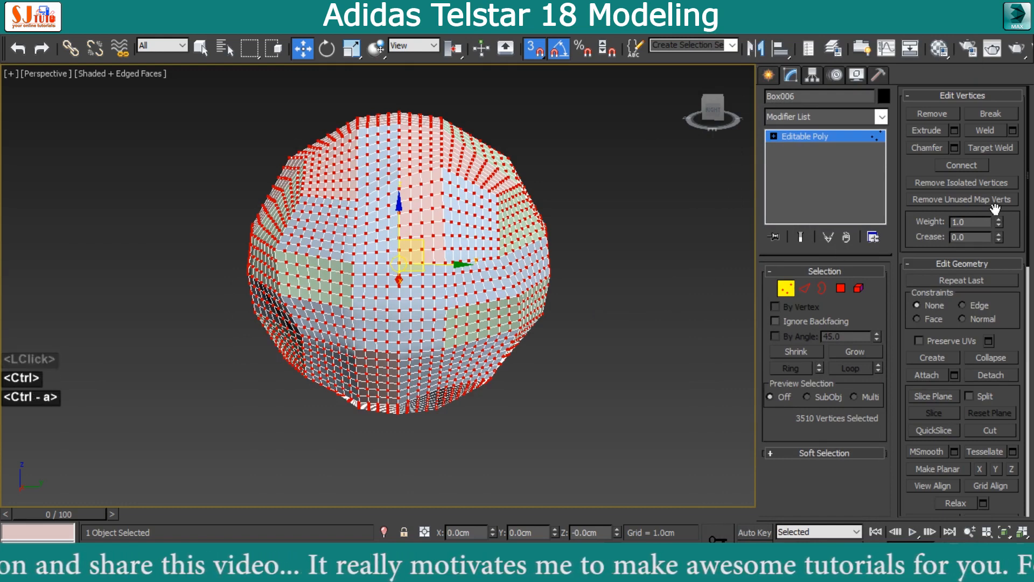
pyautogui.click(1012, 131)
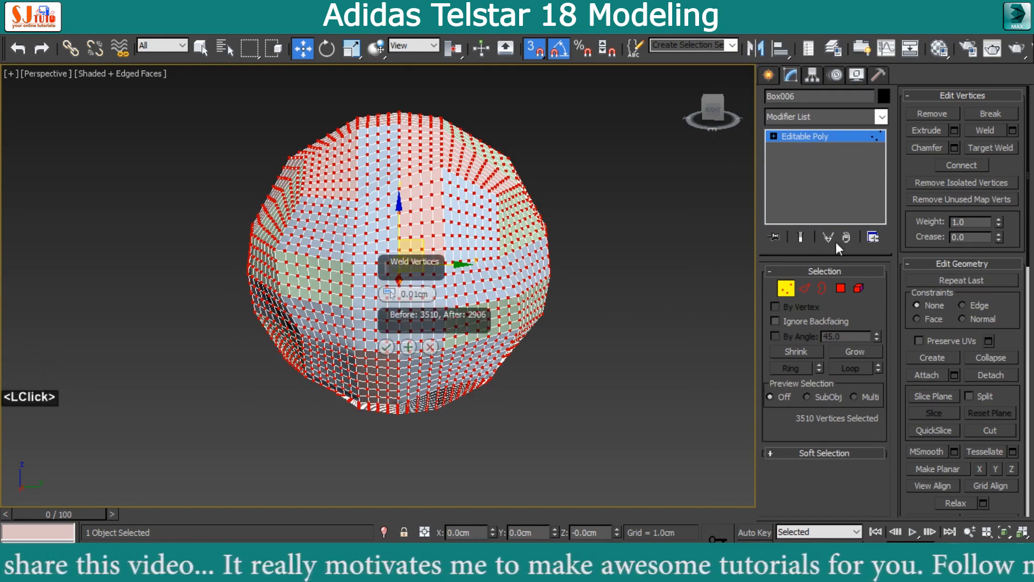
pyautogui.click(386, 348)
# Show the ball in the maximized front view and apply a Spherify modifier to the whole object.
pyautogui.click(804, 288)
pyautogui.hotkey('alt', 'w')
pyautogui.hotkey('alt', 'w')
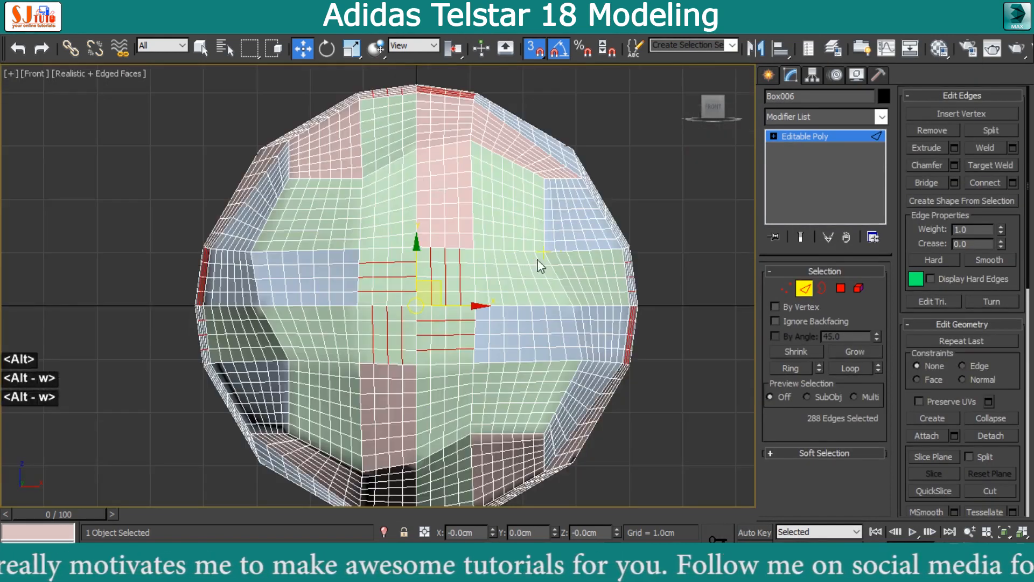
pyautogui.moveTo(507, 278); pyautogui.dragTo(506, 260, button='middle')
pyautogui.click(805, 288)
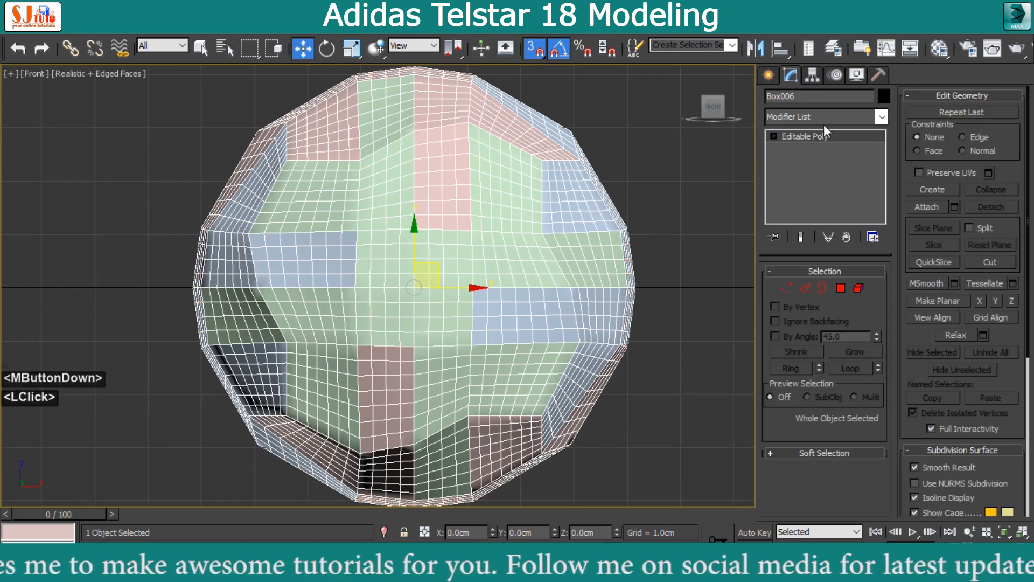
pyautogui.click(823, 117)
pyautogui.write('sp')
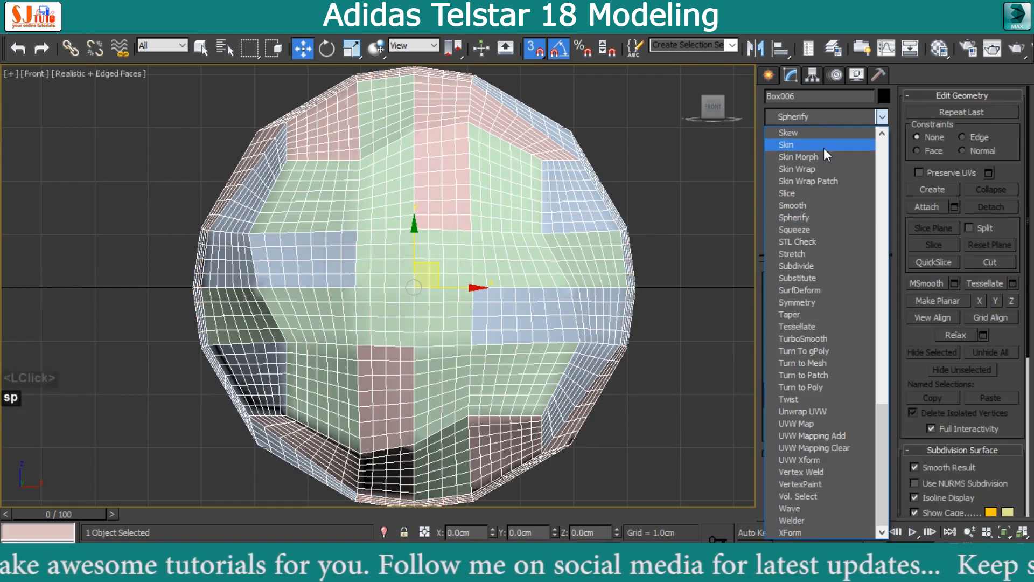
pyautogui.click(819, 215)
# Convert the spherified ball to an editable poly.
pyautogui.middleClick(630, 231)
pyautogui.scroll(-2, 631, 231)
pyautogui.moveTo(632, 234); pyautogui.dragTo(583, 239, button='middle')
pyautogui.rightClick(533, 224)
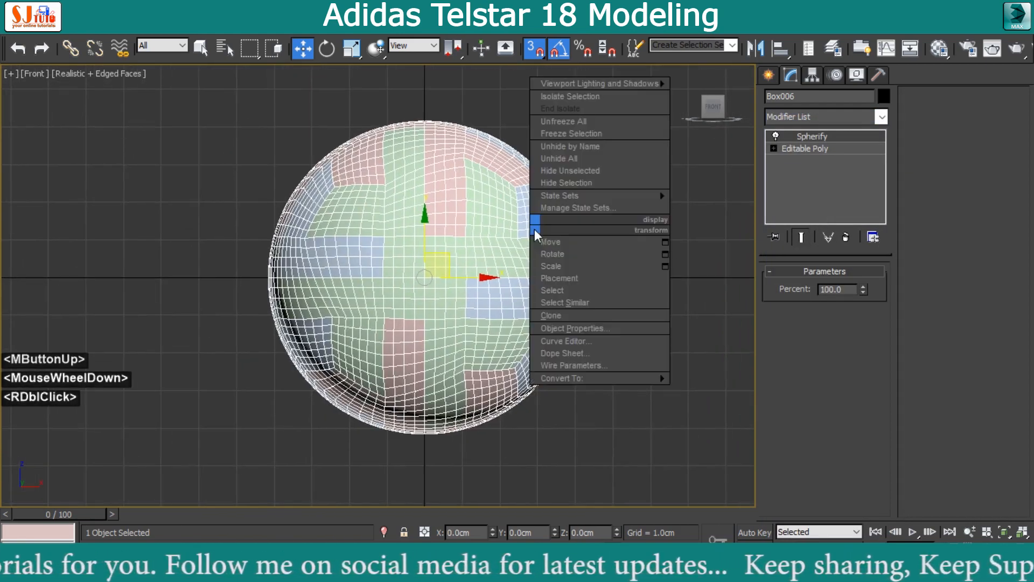
pyautogui.moveTo(646, 379)
pyautogui.click(716, 390)
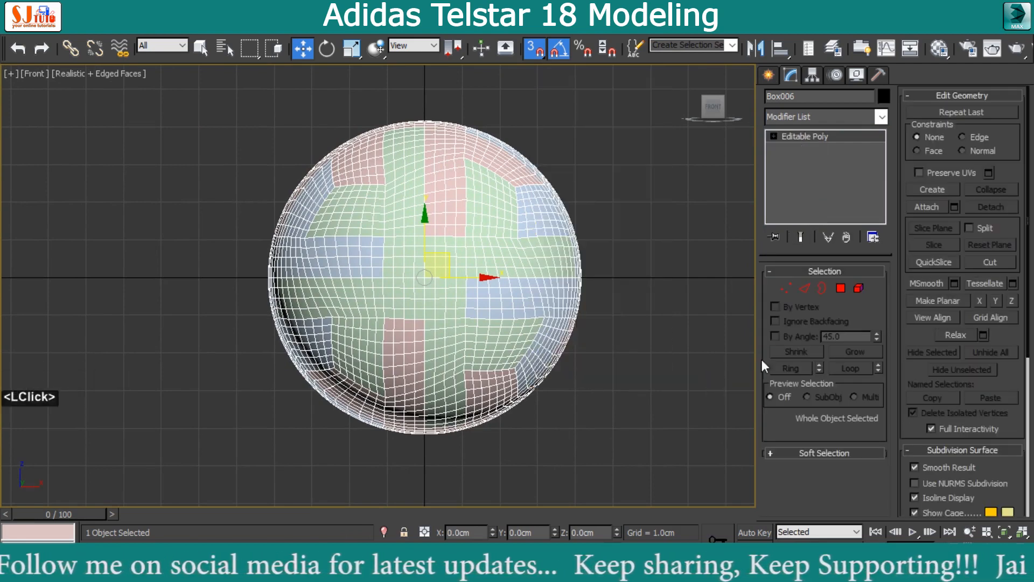
# Constrain edits to edges and make the two vertical edge loops either side of the ball's centre panel planar in X.
pyautogui.click(804, 288)
pyautogui.scroll(2, 409, 264)
pyautogui.scroll(1, 401, 260)
pyautogui.moveTo(399, 258); pyautogui.dragTo(427, 277, button='middle')
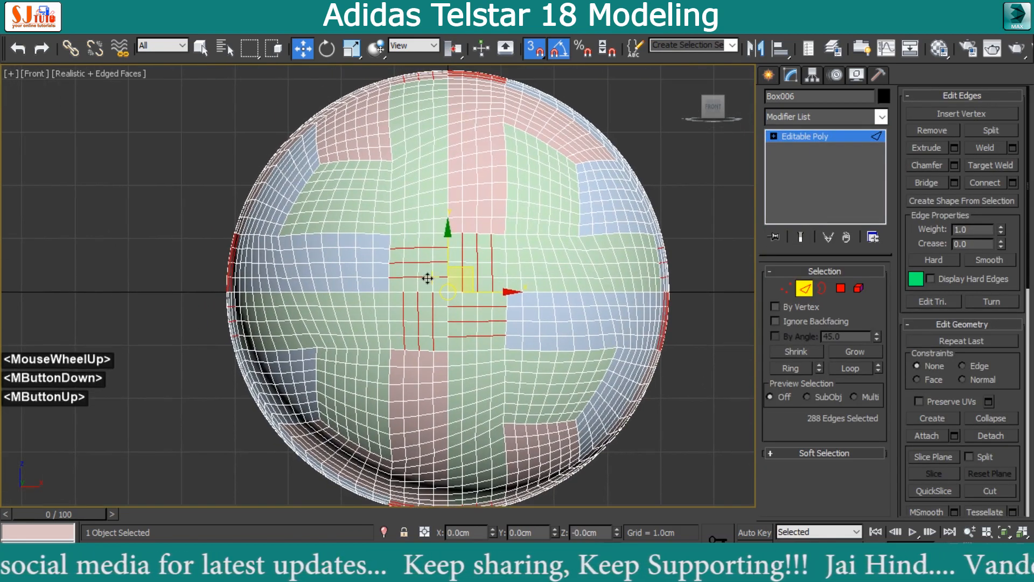
pyautogui.doubleClick(391, 240)
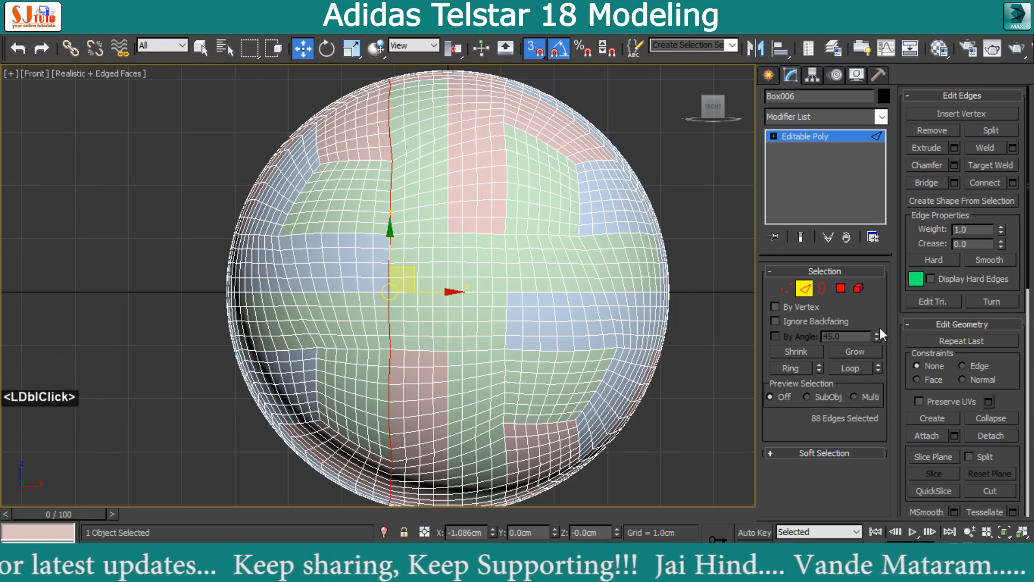
pyautogui.click(979, 366)
pyautogui.scroll(-3, 1004, 284)
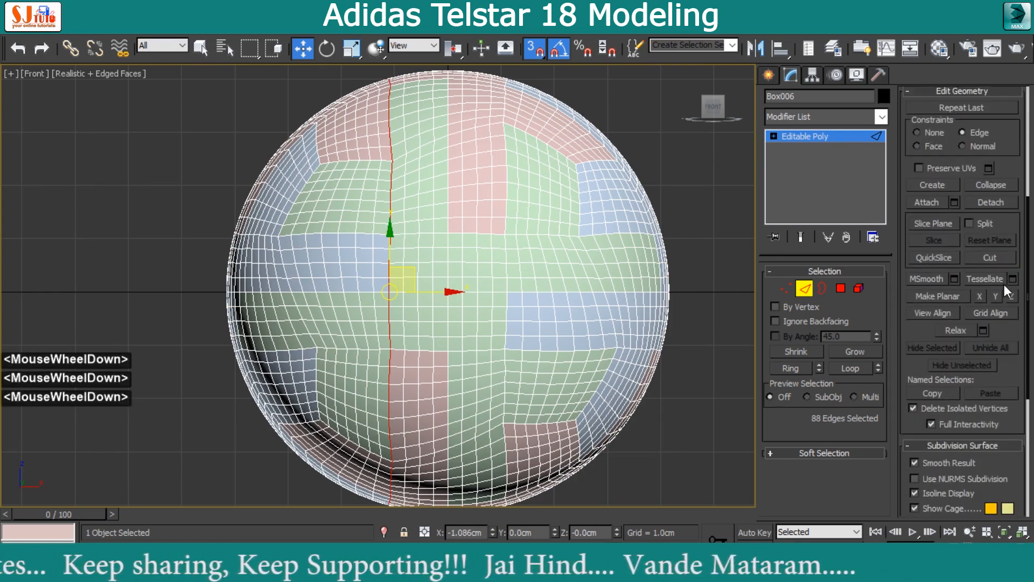
pyautogui.click(994, 295)
pyautogui.hotkey('ctrl', 'z')
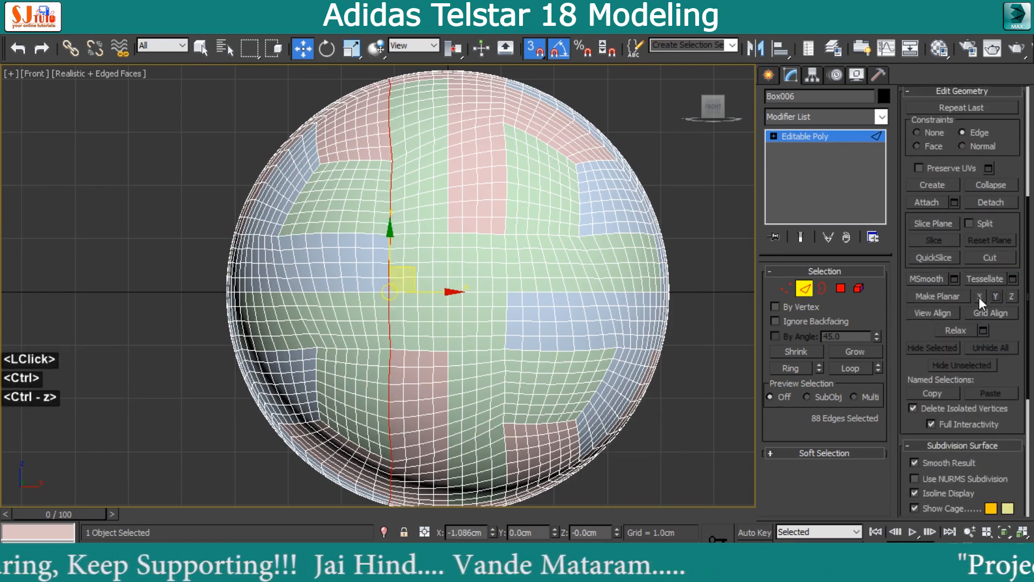
pyautogui.doubleClick(506, 230)
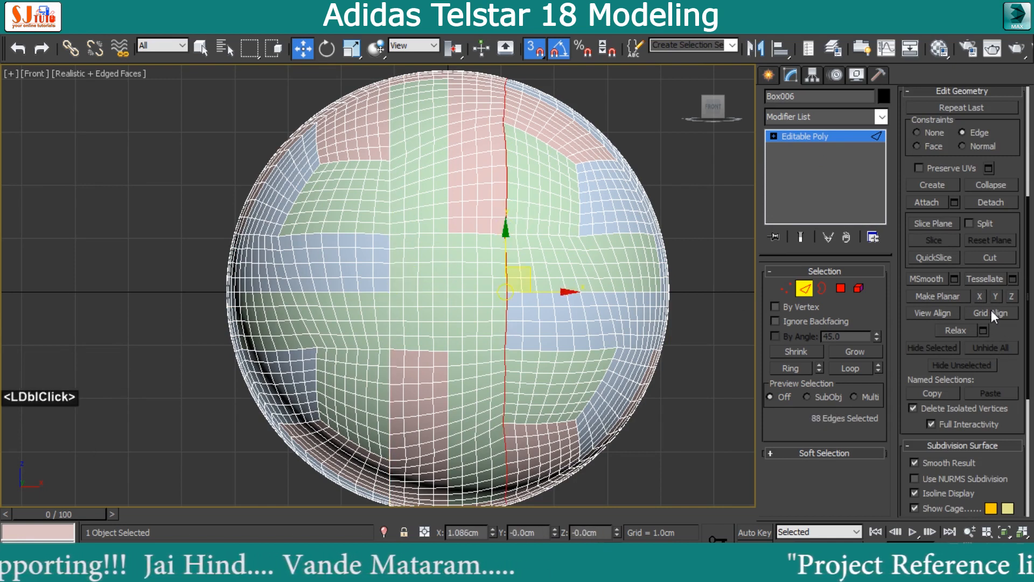
pyautogui.click(978, 296)
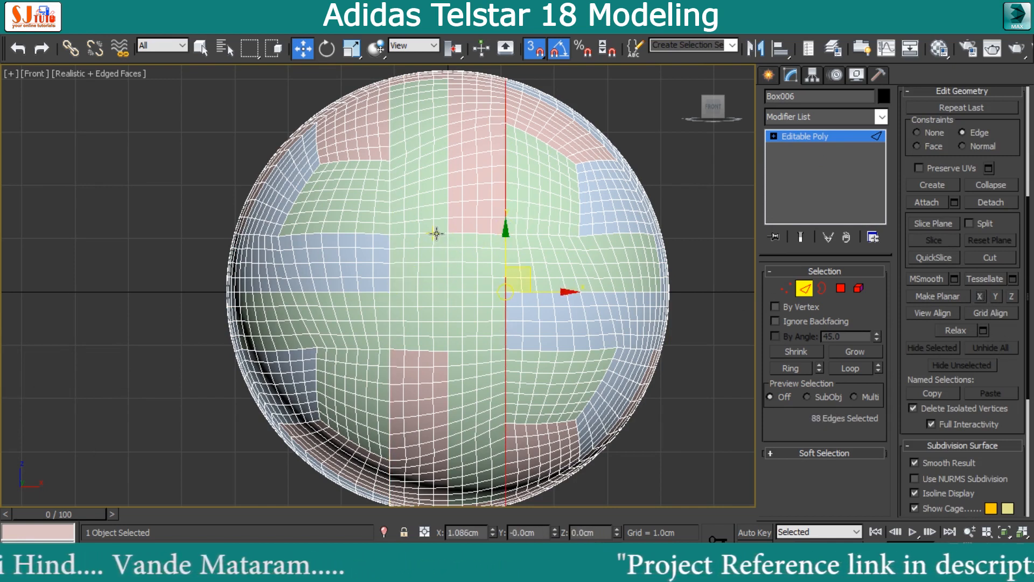
# Make the horizontal edge loops above and below the ball's centre panel planar in Y.
pyautogui.doubleClick(437, 234)
pyautogui.click(976, 293)
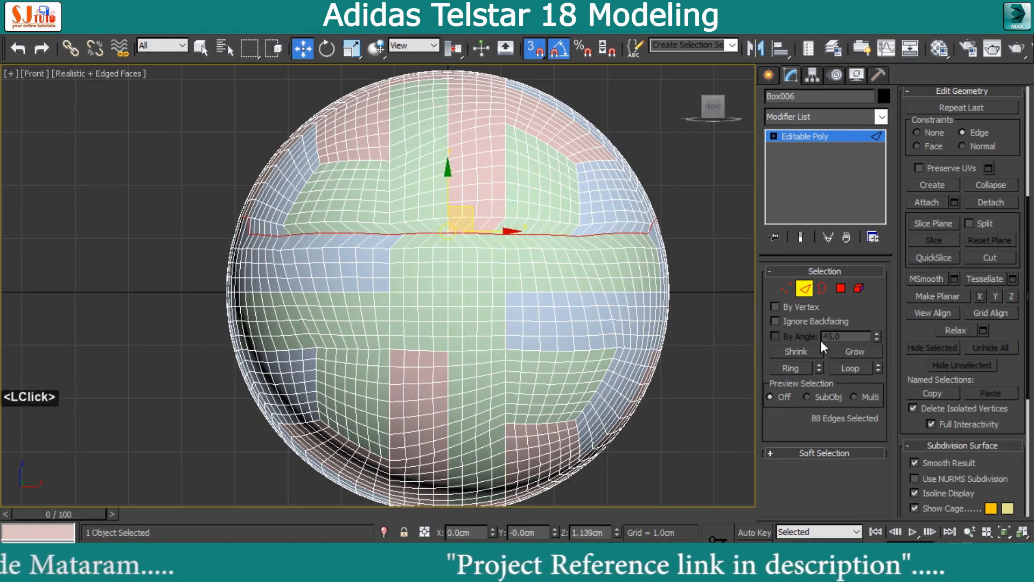
pyautogui.hotkey('ctrl', 'z')
pyautogui.click(995, 296)
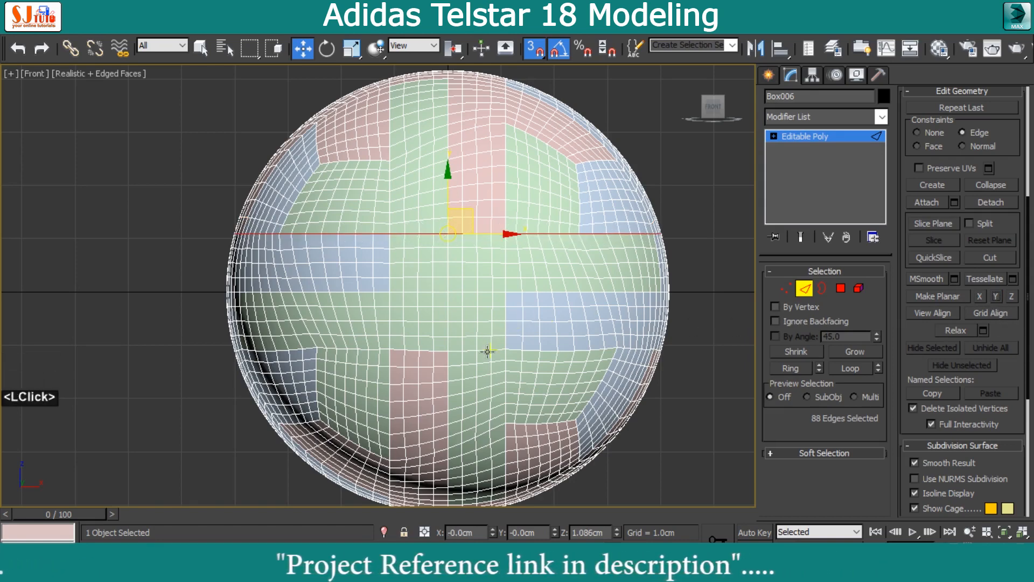
pyautogui.doubleClick(530, 349)
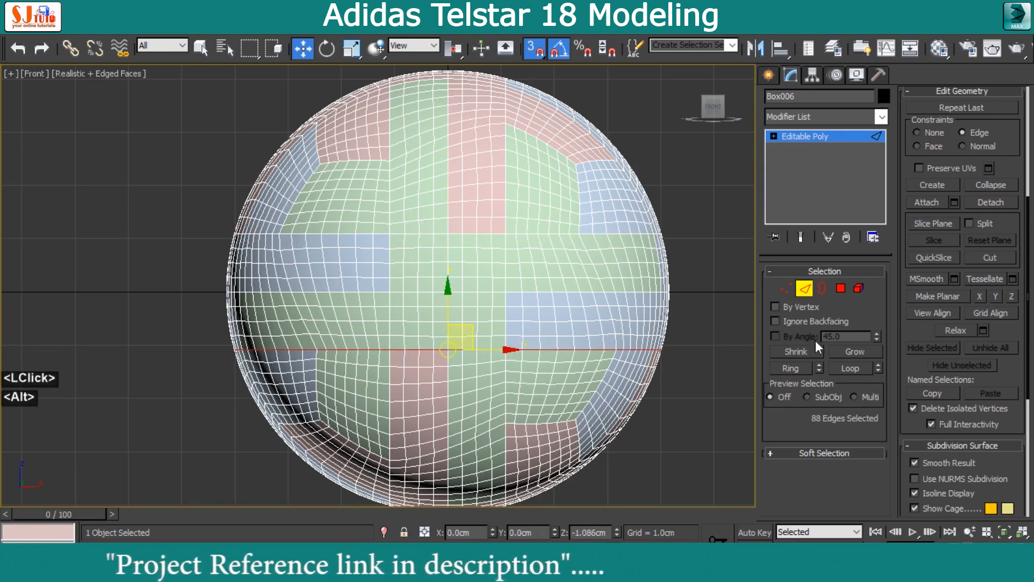
# In the maximized left view, make the vertical edge loops on both sides of the centre panel planar in Z, and leave edge editing.
pyautogui.hotkey('alt', 'w')
pyautogui.hotkey('alt', 'w')
pyautogui.press('F3')
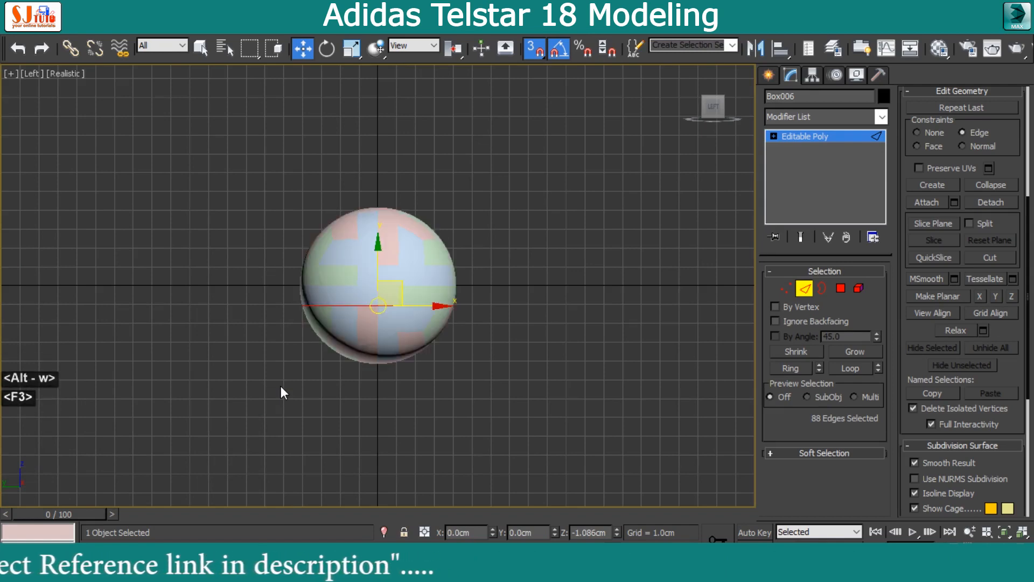
pyautogui.press('z')
pyautogui.scroll(-1, 468, 380)
pyautogui.press('F4')
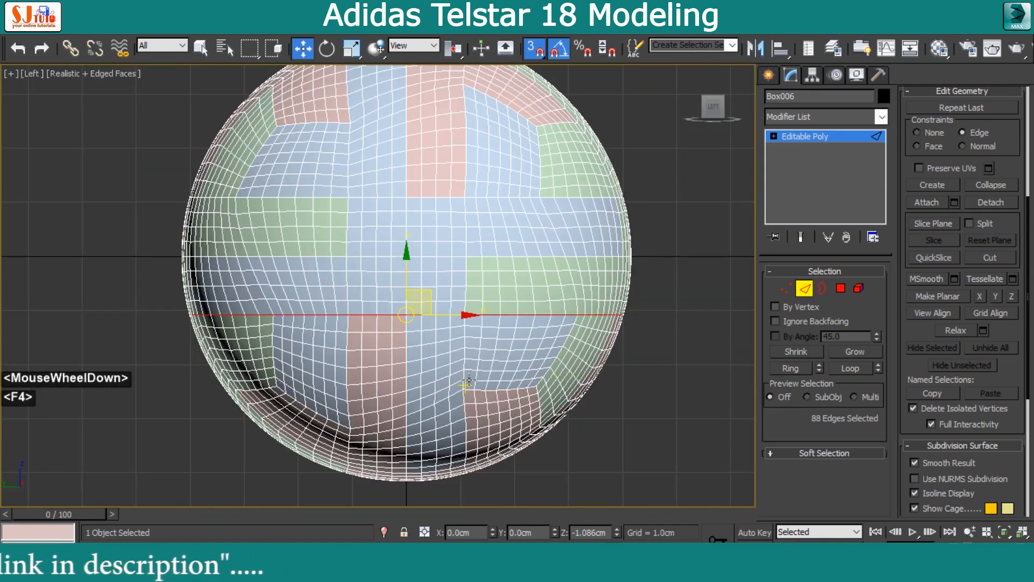
pyautogui.doubleClick(466, 205)
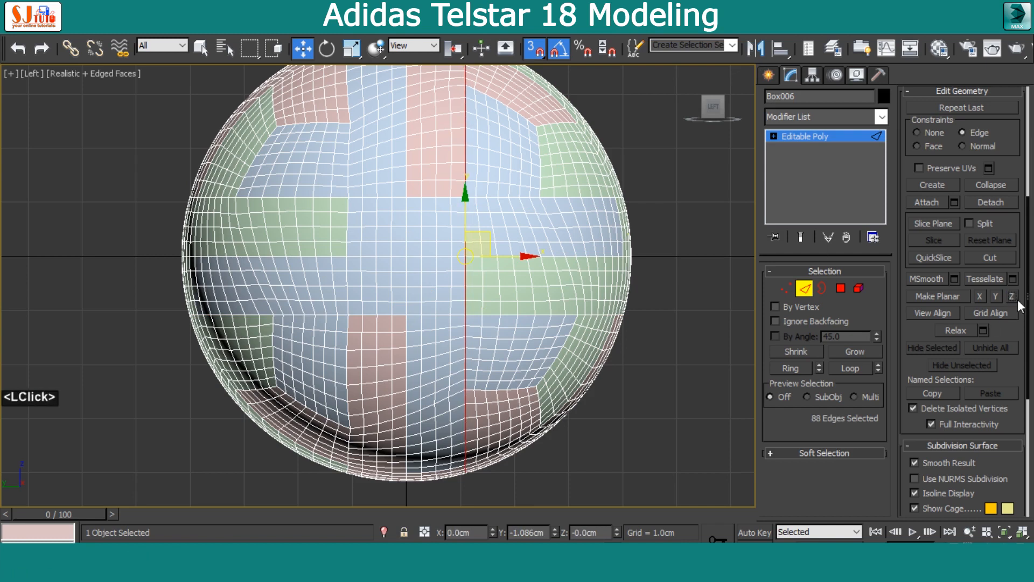
pyautogui.click(351, 206)
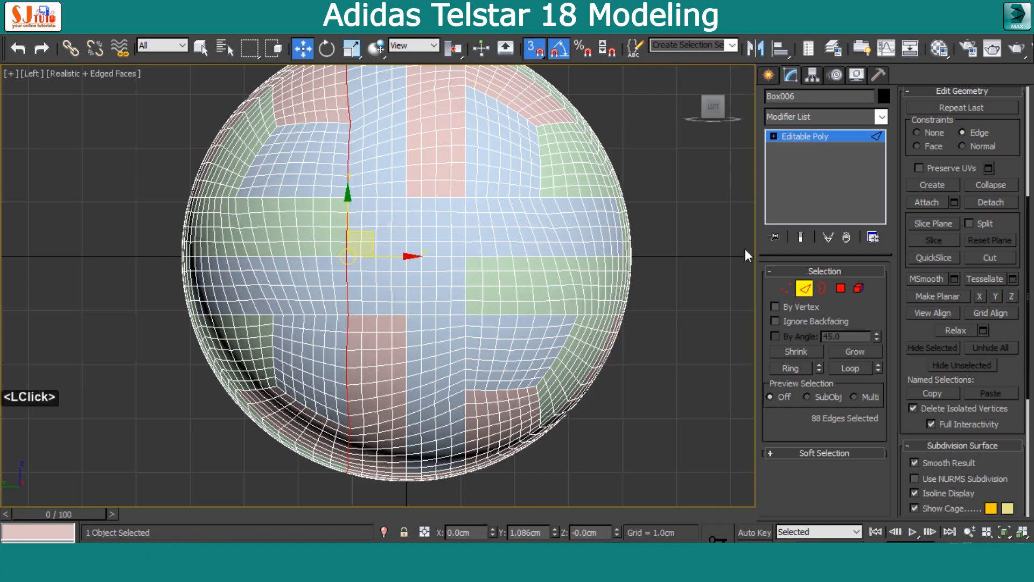
pyautogui.doubleClick(408, 205)
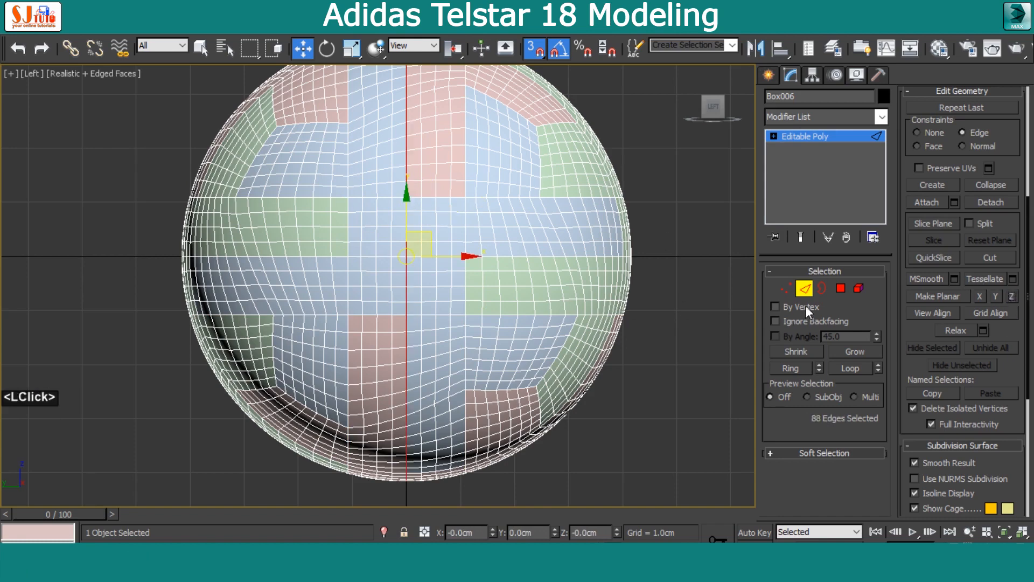
pyautogui.click(805, 292)
# In the perspective view, detach the polygons with material ID 3 as an element of the ball.
pyautogui.hotkey('alt', 'w')
pyautogui.hotkey('alt', 'w')
pyautogui.click(845, 287)
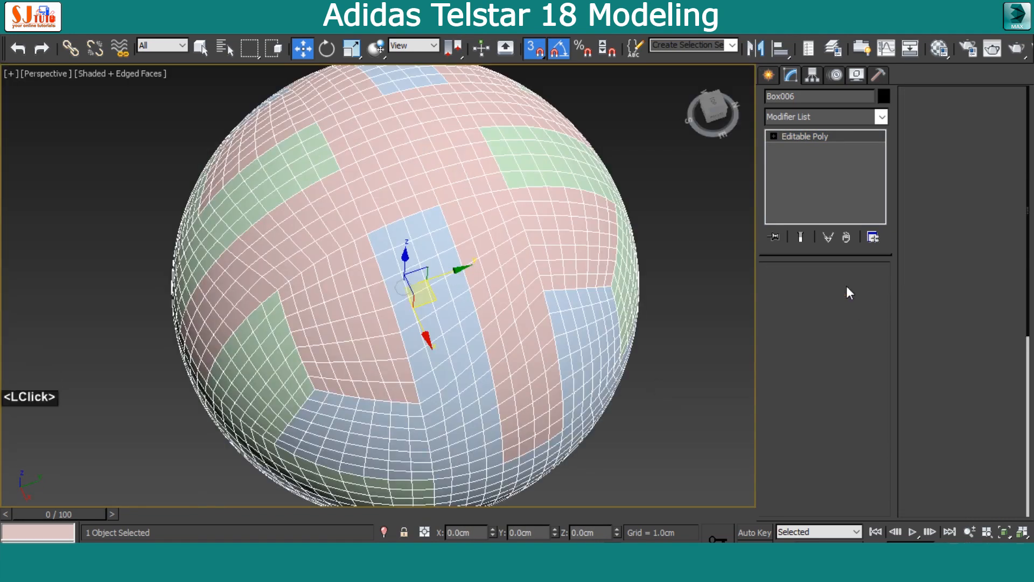
pyautogui.press('4')
pyautogui.scroll(-3, 1017, 381)
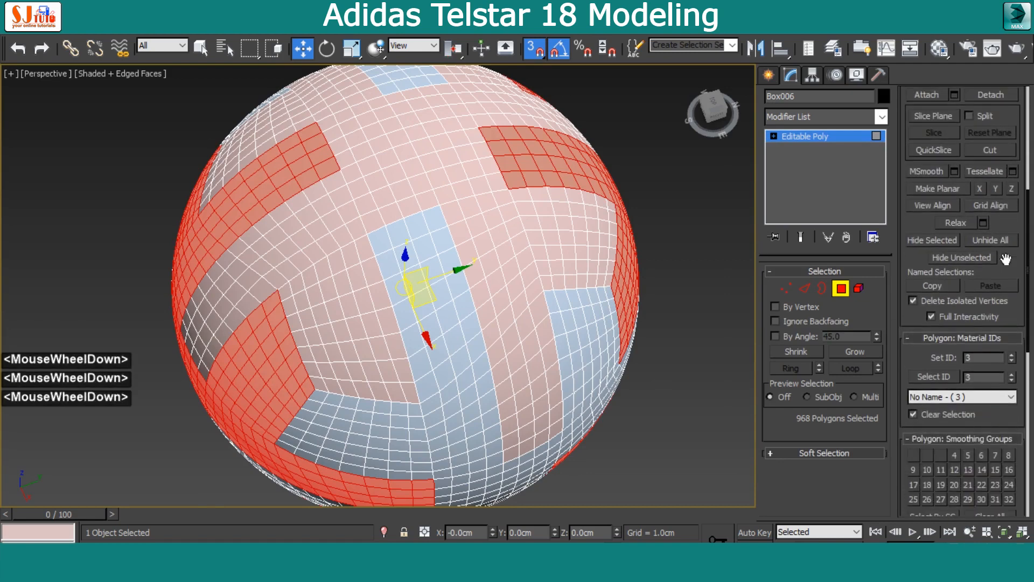
pyautogui.scroll(3, 979, 380)
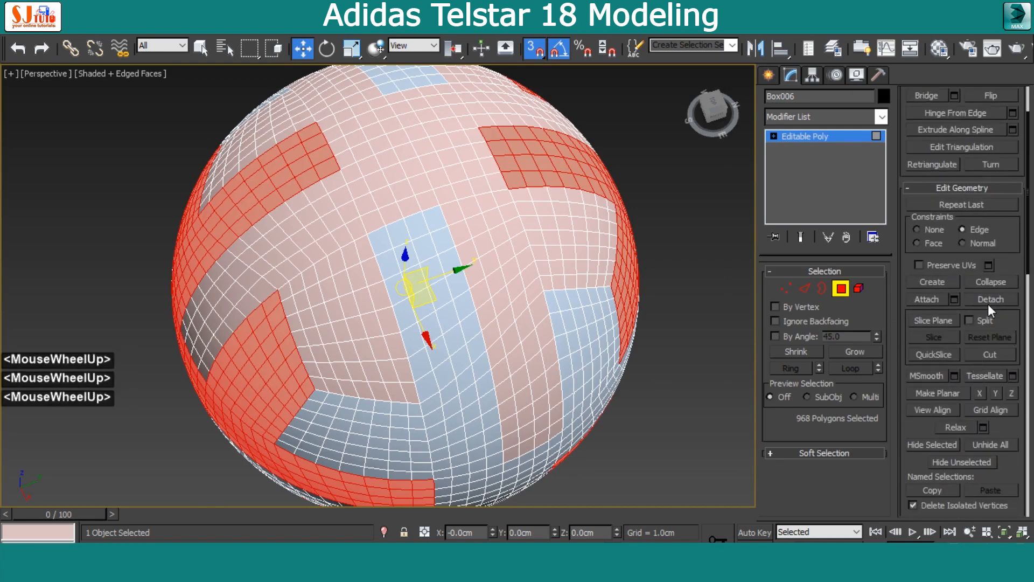
pyautogui.click(989, 300)
pyautogui.click(565, 292)
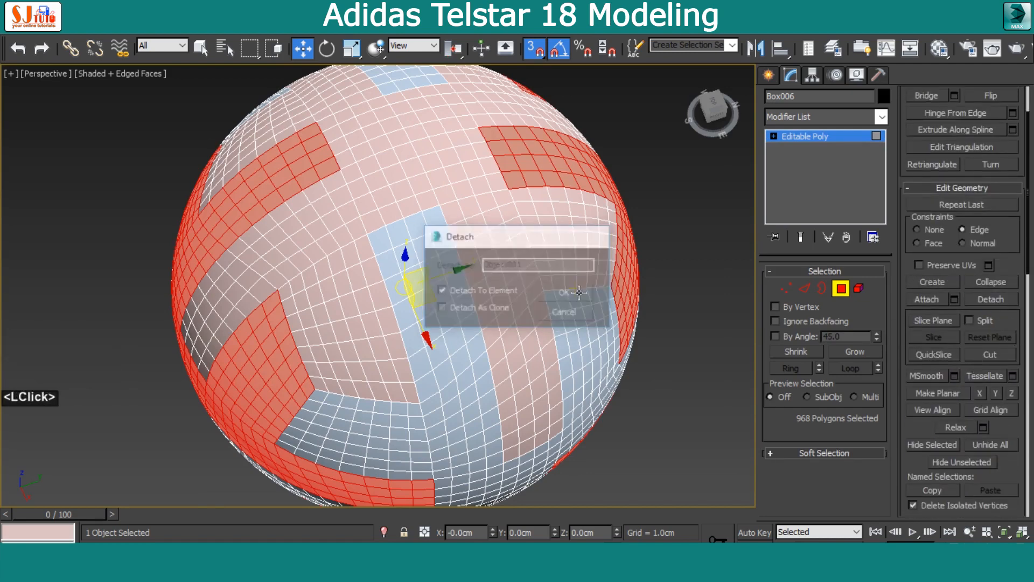
# Select the polygons with material ID 1, detach them to an element, and leave polygon editing.
pyautogui.click(543, 351)
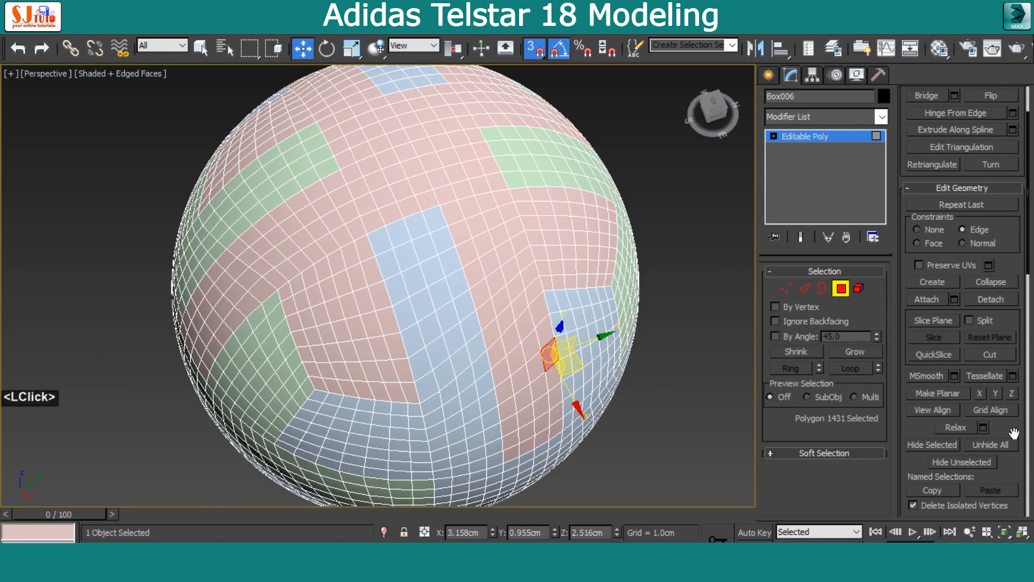
pyautogui.moveTo(1013, 433); pyautogui.dragTo(984, 260)
pyautogui.scroll(-1, 985, 260)
pyautogui.click(939, 323)
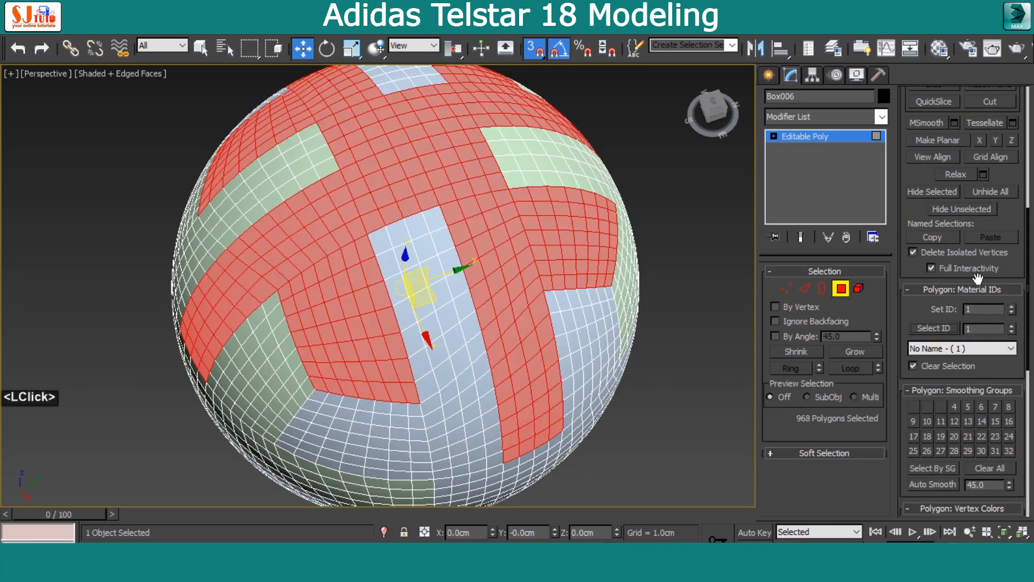
pyautogui.scroll(3, 978, 278)
pyautogui.click(994, 231)
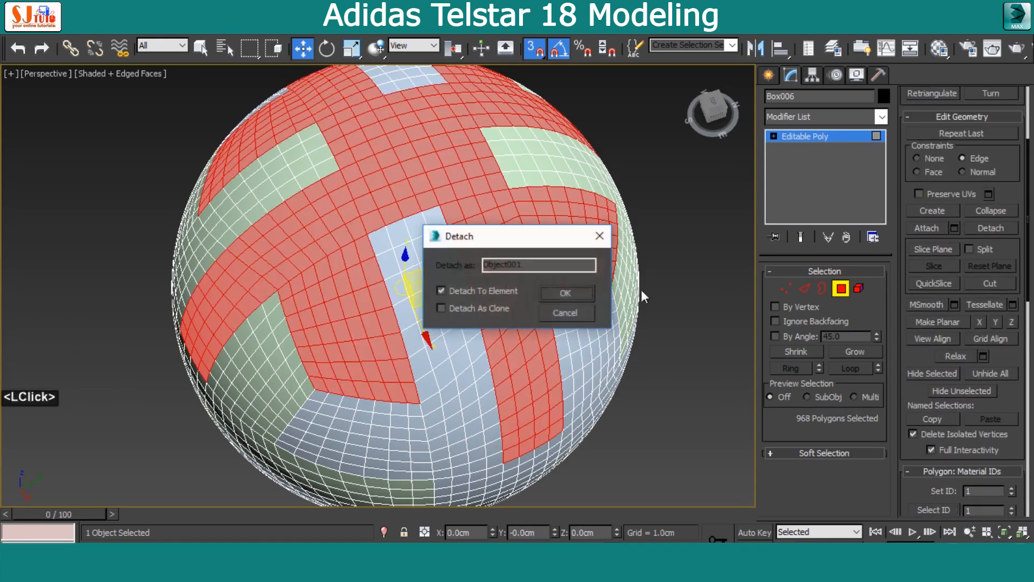
pyautogui.click(562, 295)
pyautogui.click(840, 288)
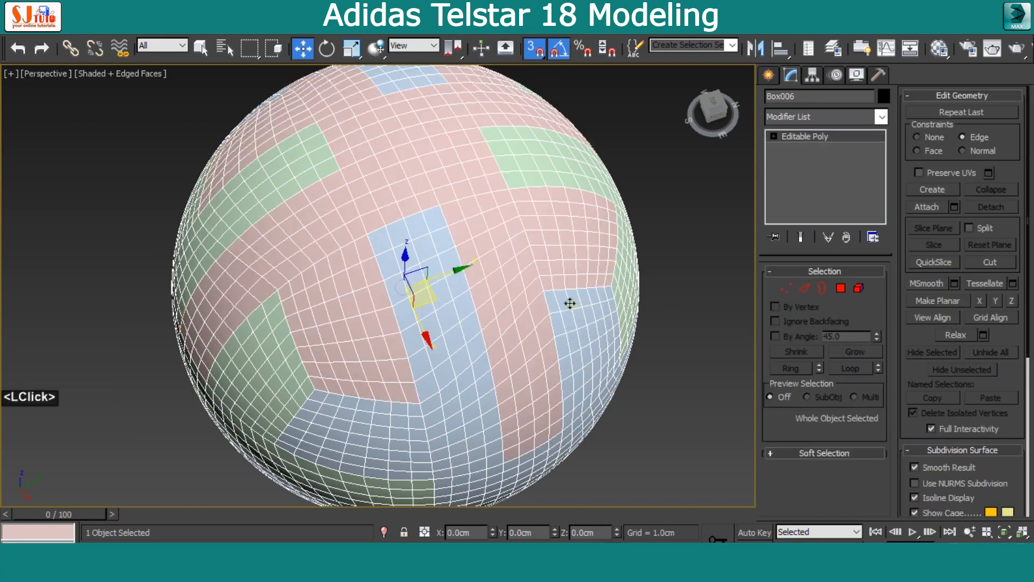
# Select individual panel elements and inspect them from several sides to check how the ball is separated.
pyautogui.click(858, 289)
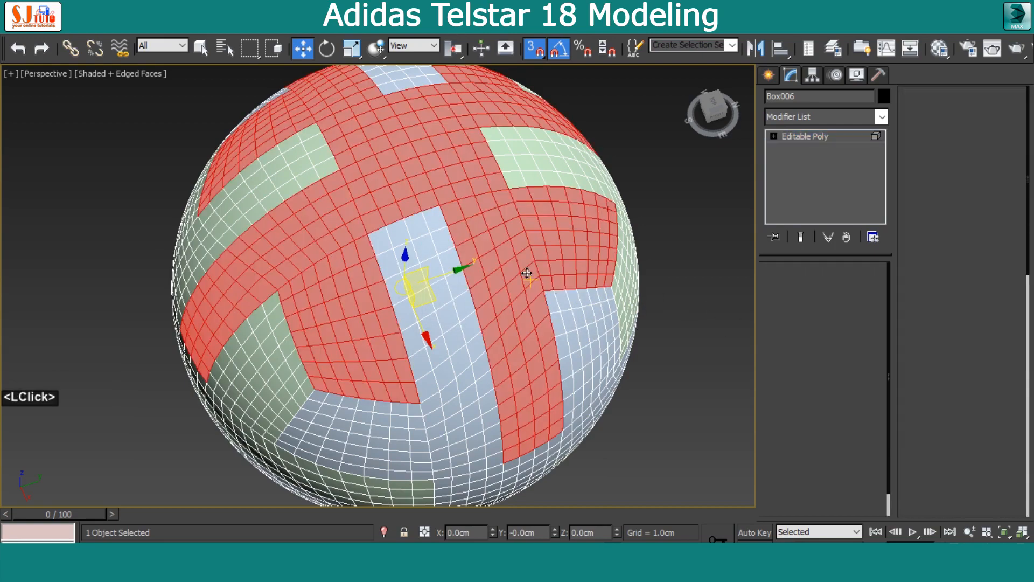
pyautogui.doubleClick(527, 269)
pyautogui.keyDown('alt'); pyautogui.moveTo(560, 303); pyautogui.dragTo(566, 241, button='middle'); pyautogui.keyUp('alt')
pyautogui.middleClick(567, 241)
pyautogui.scroll(-1, 567, 240)
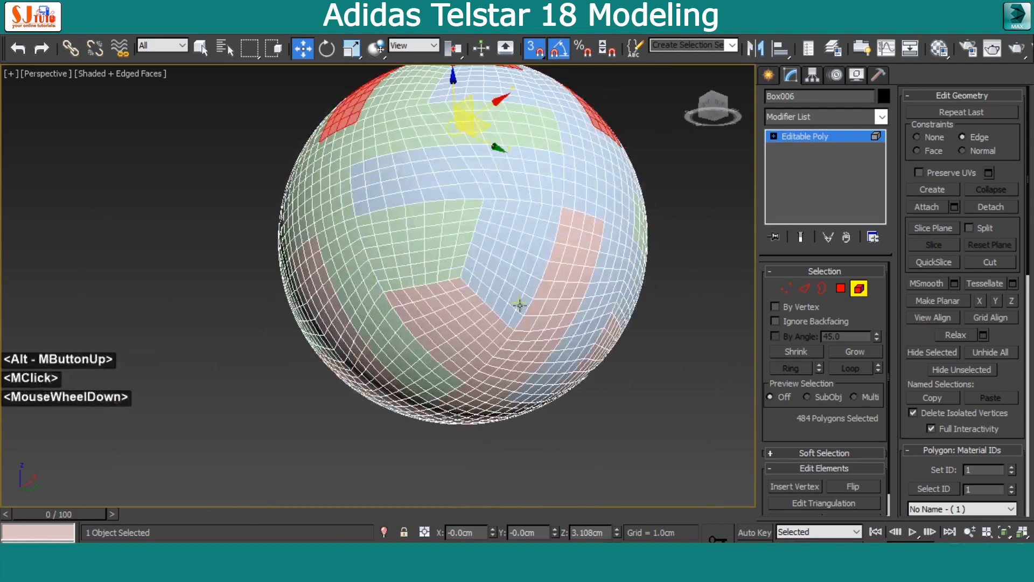
pyautogui.click(462, 353)
pyautogui.keyDown('alt'); pyautogui.moveTo(461, 353); pyautogui.dragTo(518, 295, button='middle'); pyautogui.keyUp('alt')
pyautogui.scroll(-1, 518, 295)
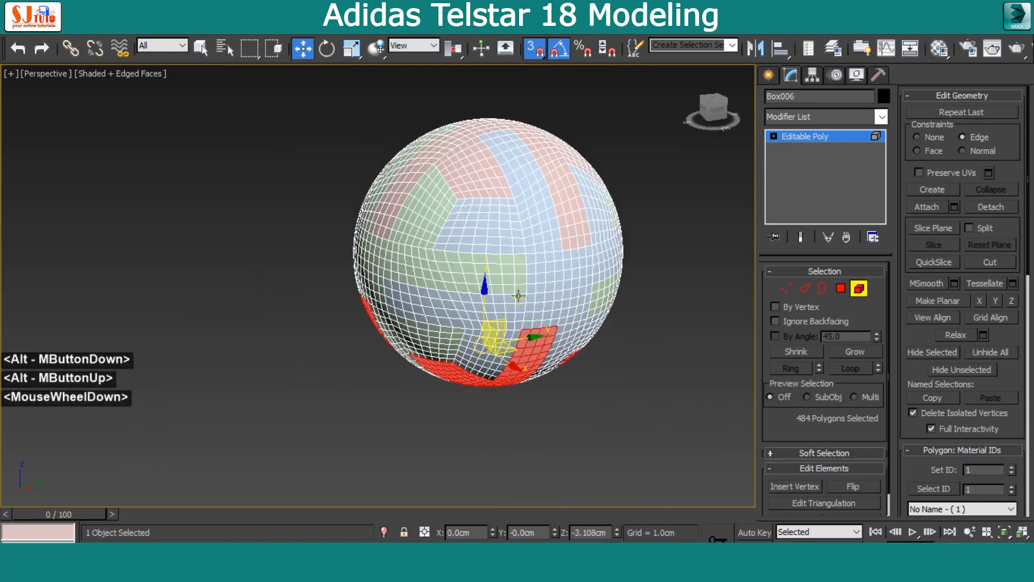
pyautogui.keyDown('alt'); pyautogui.moveTo(568, 267); pyautogui.dragTo(504, 304, button='middle'); pyautogui.keyUp('alt')
# Extrude all polygons of the ball by 0.06 cm along their local normals.
pyautogui.click(840, 289)
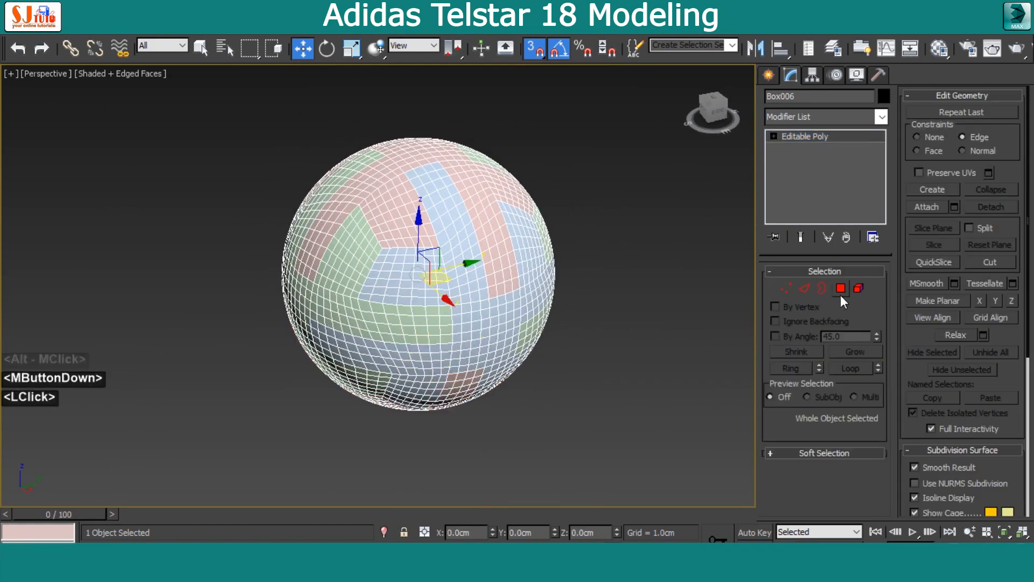
pyautogui.hotkey('ctrl', 'a')
pyautogui.click(954, 130)
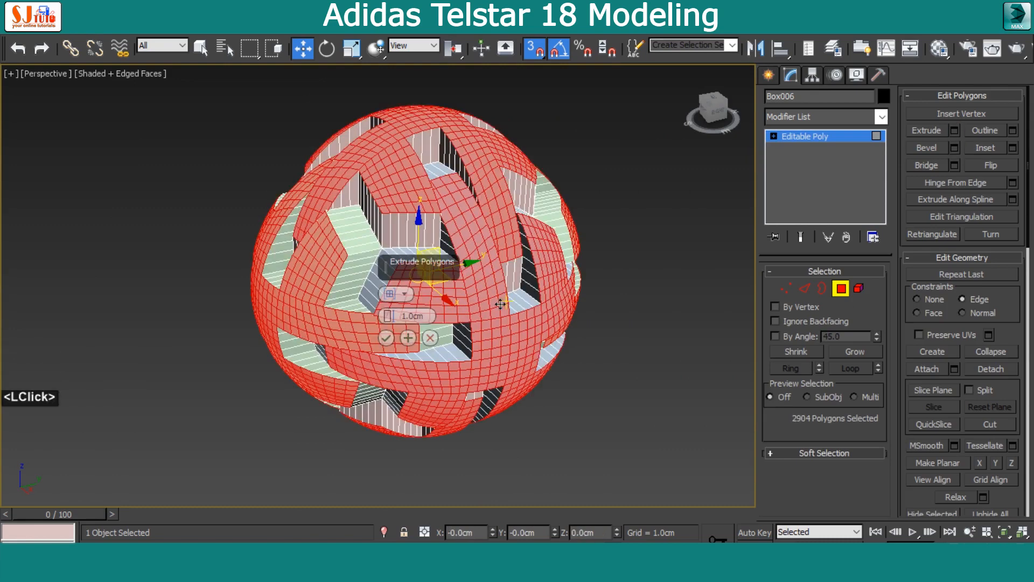
pyautogui.scroll(3, 399, 338)
pyautogui.moveTo(358, 328); pyautogui.dragTo(399, 338, button='middle')
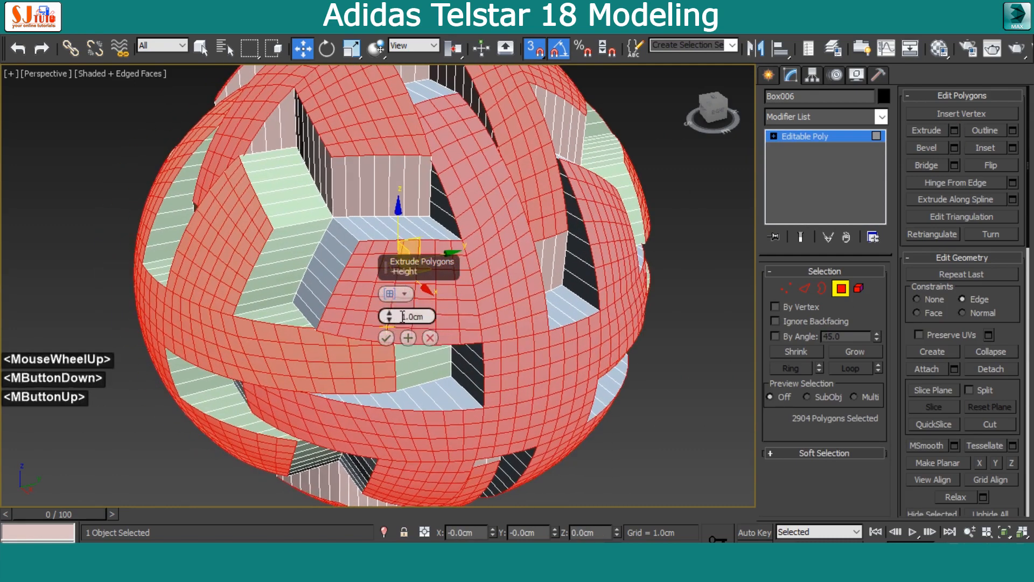
pyautogui.click(402, 316)
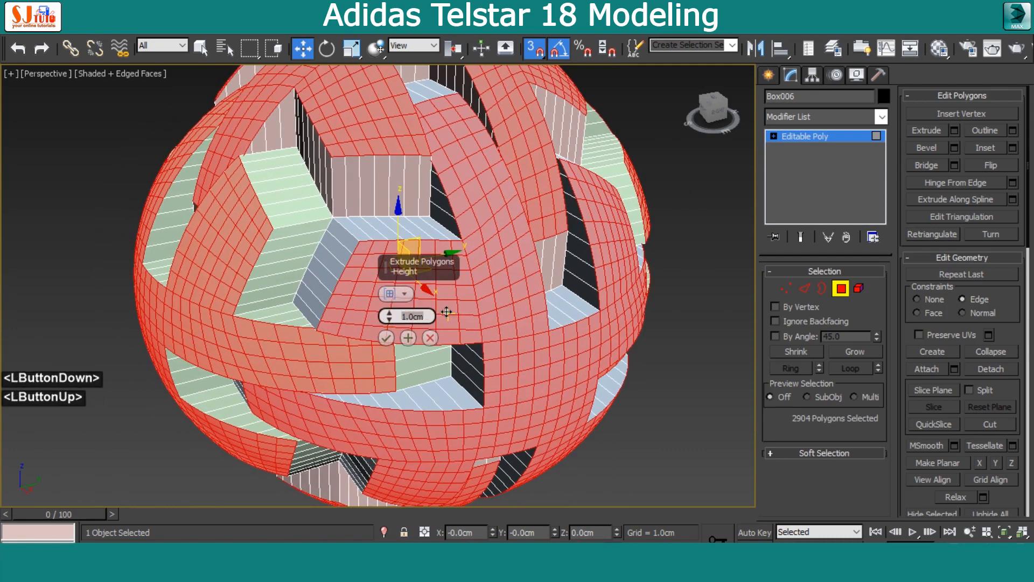
pyautogui.write('.06')
pyautogui.press('Return')
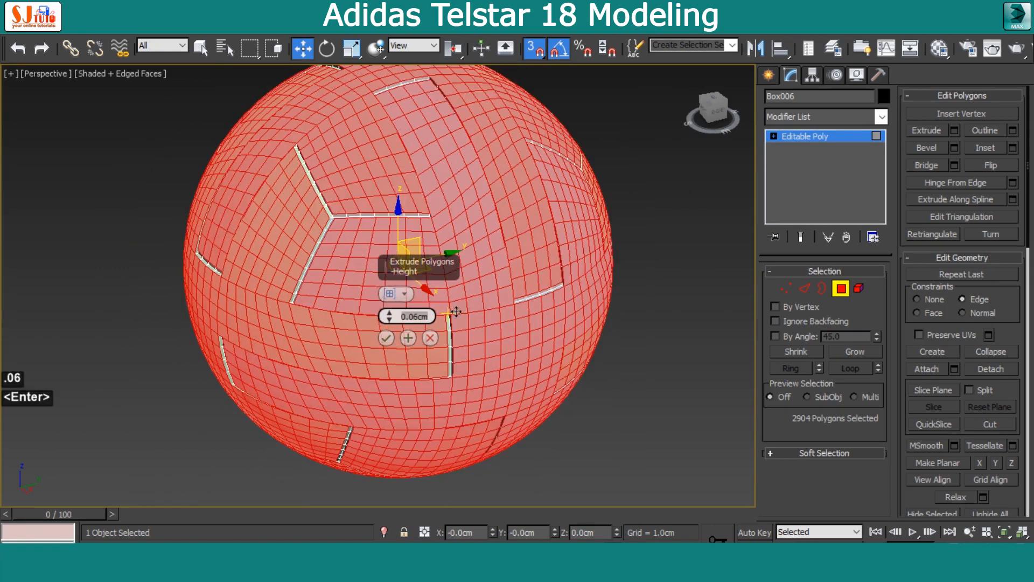
pyautogui.click(405, 294)
pyautogui.click(434, 316)
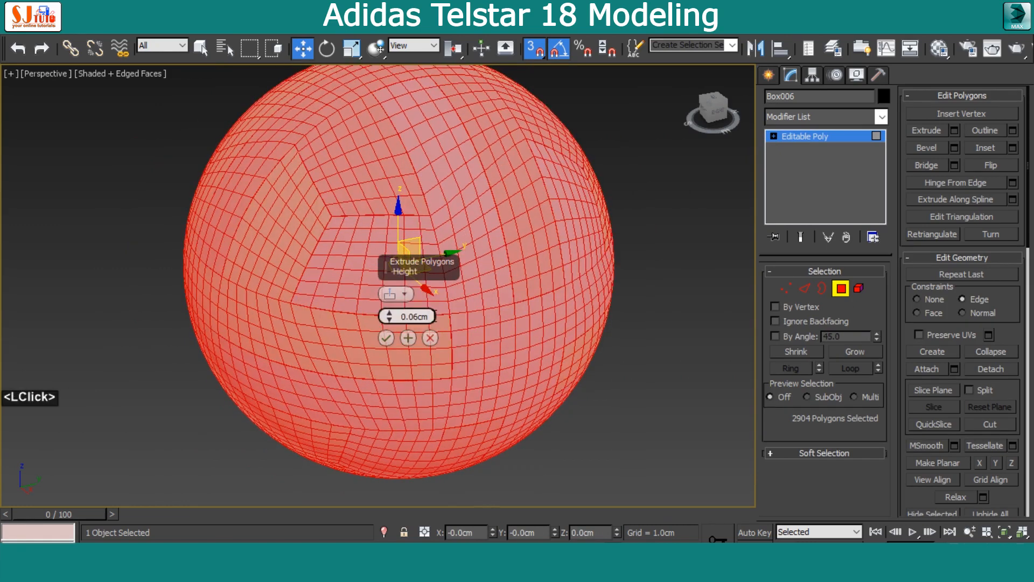
pyautogui.moveTo(433, 316); pyautogui.dragTo(383, 348, button='middle')
pyautogui.click(385, 339)
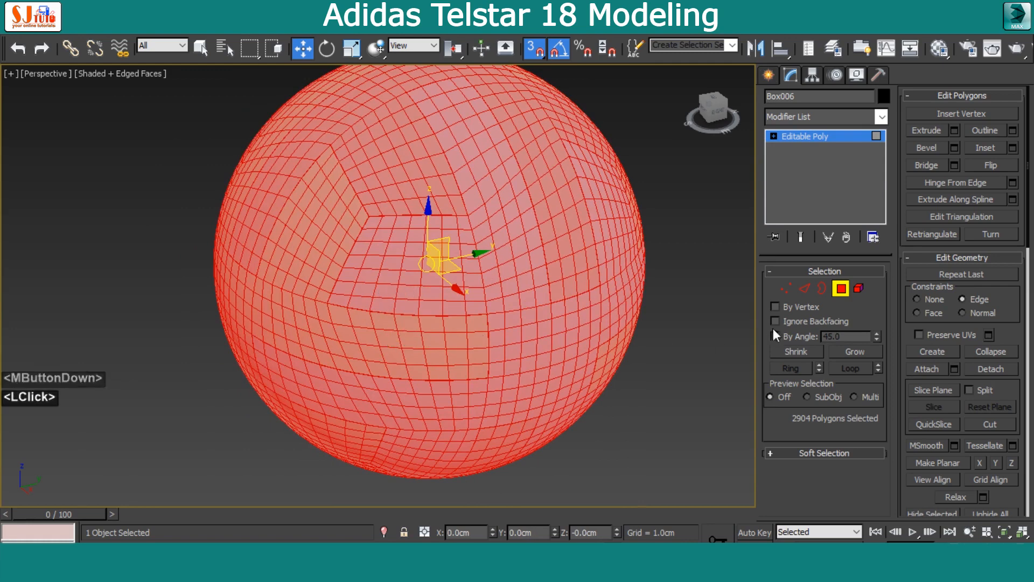
# Leave polygon editing, add an OpenSubdiv modifier to the ball, and inspect the smoothed panel seams up close.
pyautogui.click(835, 290)
pyautogui.click(827, 118)
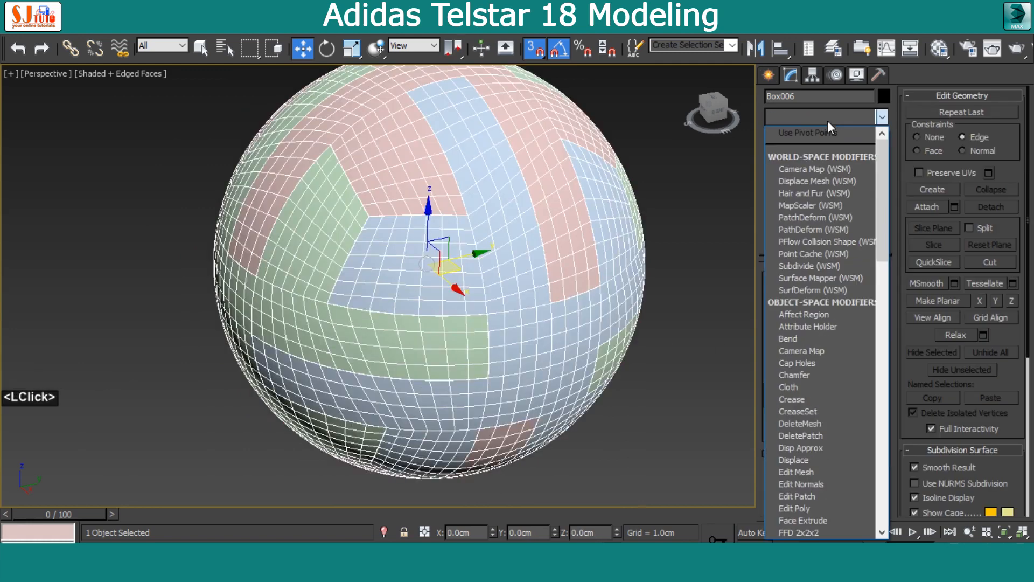
pyautogui.write('op')
pyautogui.click(826, 132)
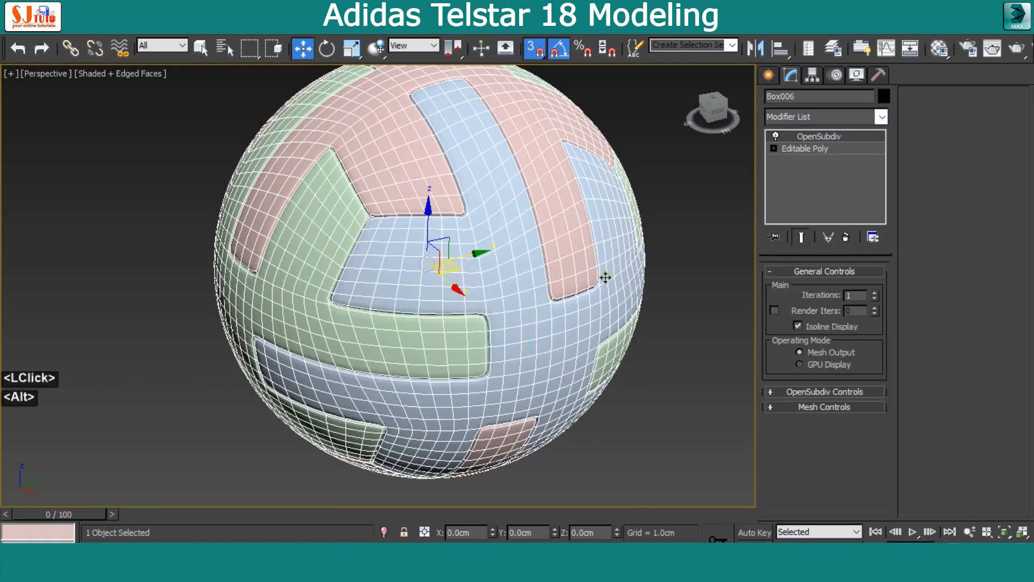
pyautogui.keyDown('alt'); pyautogui.moveTo(605, 276); pyautogui.dragTo(544, 286, button='middle'); pyautogui.keyUp('alt')
pyautogui.scroll(3, 467, 267)
pyautogui.moveTo(467, 267); pyautogui.dragTo(340, 247, button='middle')
pyautogui.keyDown('ctrl'); pyautogui.keyDown('alt'); pyautogui.moveTo(452, 345); pyautogui.dragTo(419, 314, button='middle'); pyautogui.keyUp('alt'); pyautogui.keyUp('ctrl')
pyautogui.press('F4')
pyautogui.press('F4')
# Below the OpenSubdiv modifier, select the three vertices at one corner where the panels meet, using wireframe display.
pyautogui.click(774, 148)
pyautogui.click(801, 159)
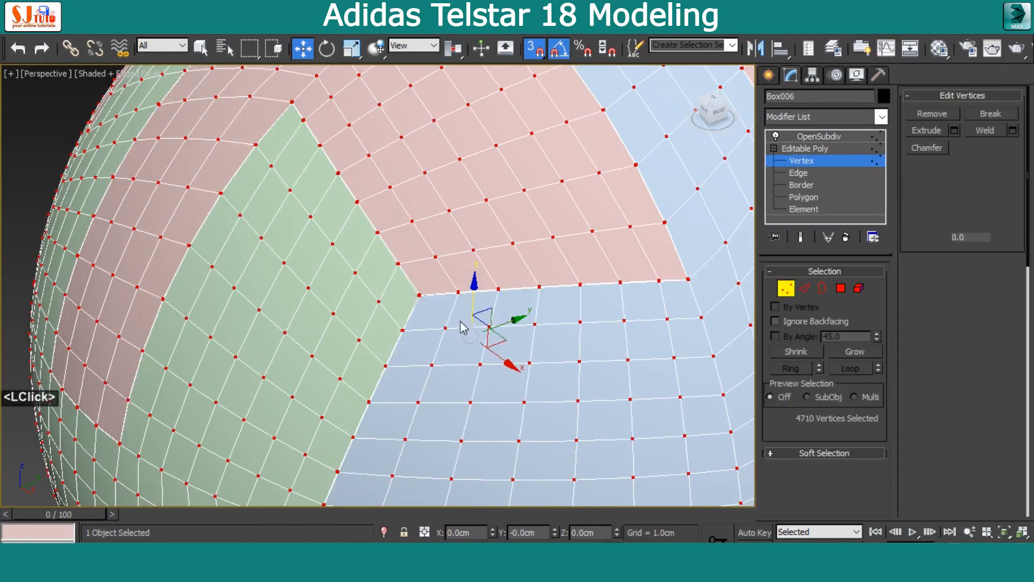
pyautogui.press('F3')
pyautogui.keyDown('ctrl'); pyautogui.keyDown('alt'); pyautogui.moveTo(434, 310); pyautogui.dragTo(435, 253, button='middle'); pyautogui.keyUp('alt'); pyautogui.keyUp('ctrl')
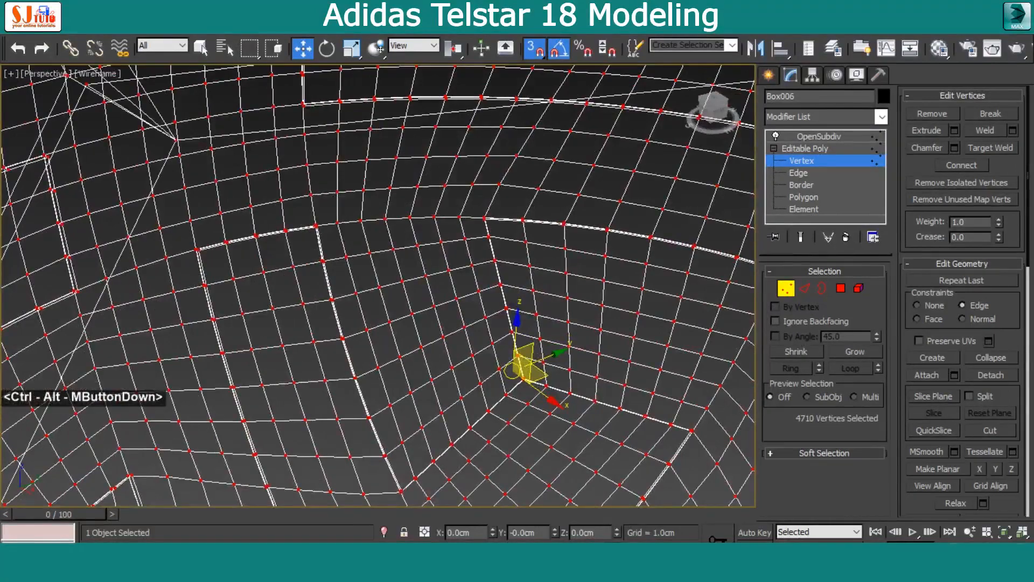
pyautogui.keyDown('ctrl'); pyautogui.keyDown('alt'); pyautogui.moveTo(216, 155); pyautogui.dragTo(216, 155, button='middle'); pyautogui.keyUp('alt'); pyautogui.keyUp('ctrl')
pyautogui.click(166, 140)
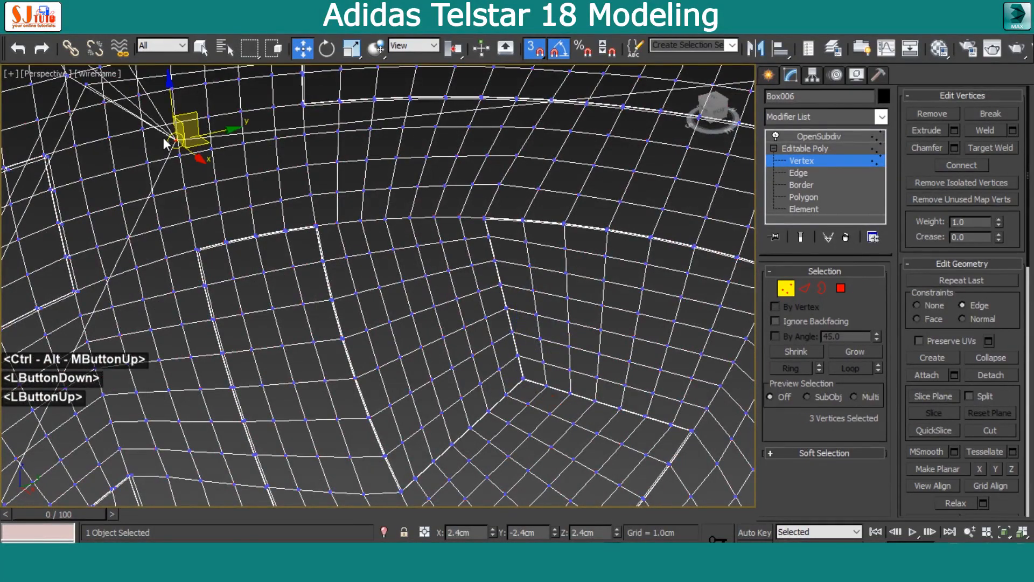
pyautogui.scroll(-5, 353, 264)
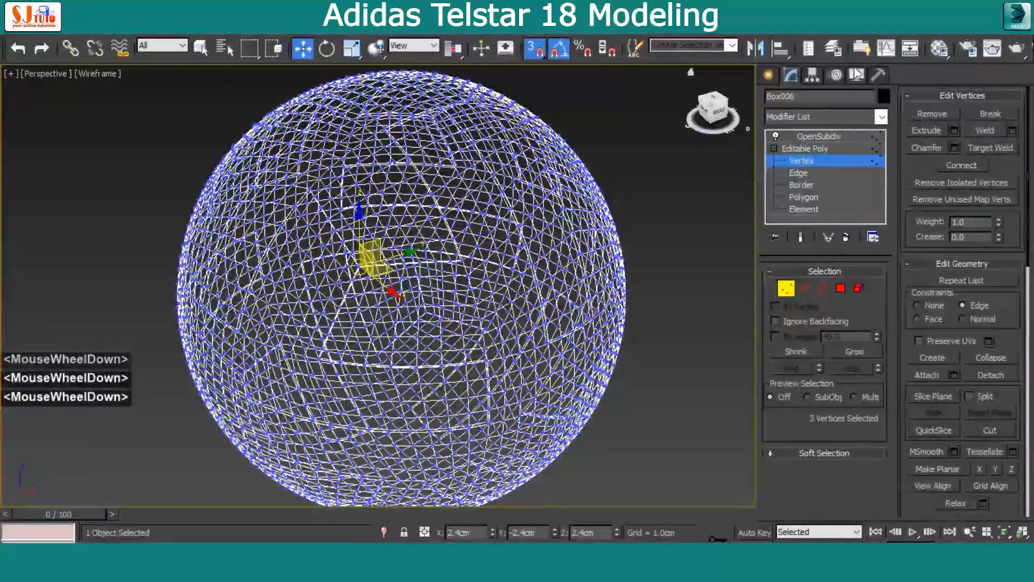
# Extend the selection to all similar corner vertices, set the edit constraint to None, and restore shaded display.
pyautogui.click(862, 48)
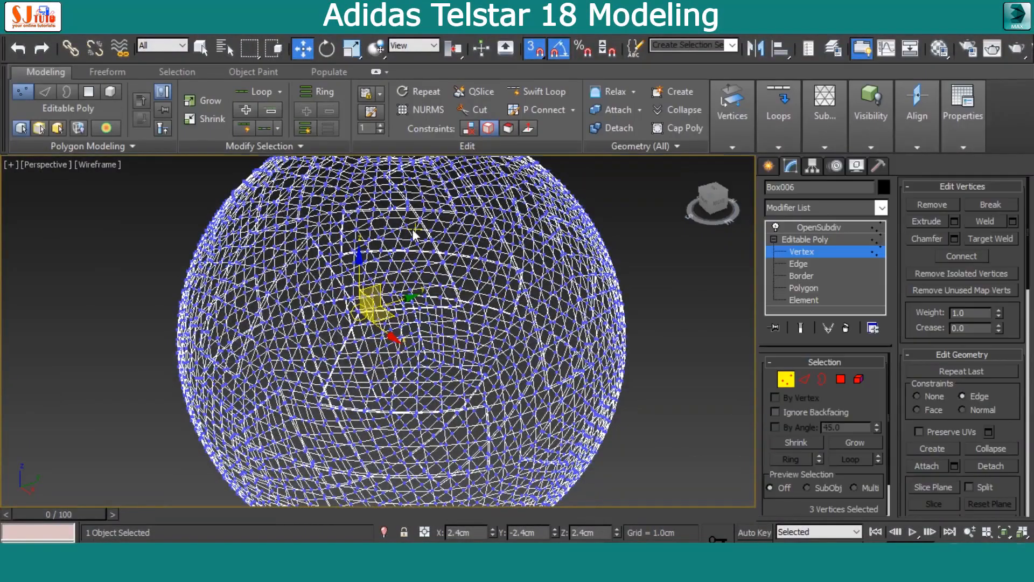
pyautogui.click(217, 146)
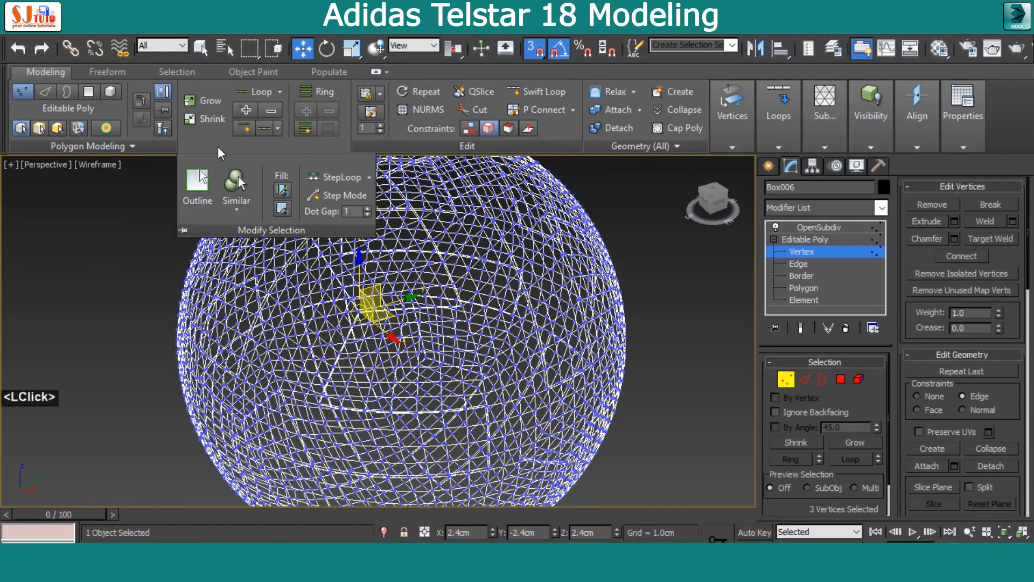
pyautogui.click(237, 178)
pyautogui.moveTo(333, 257); pyautogui.dragTo(365, 259, button='middle')
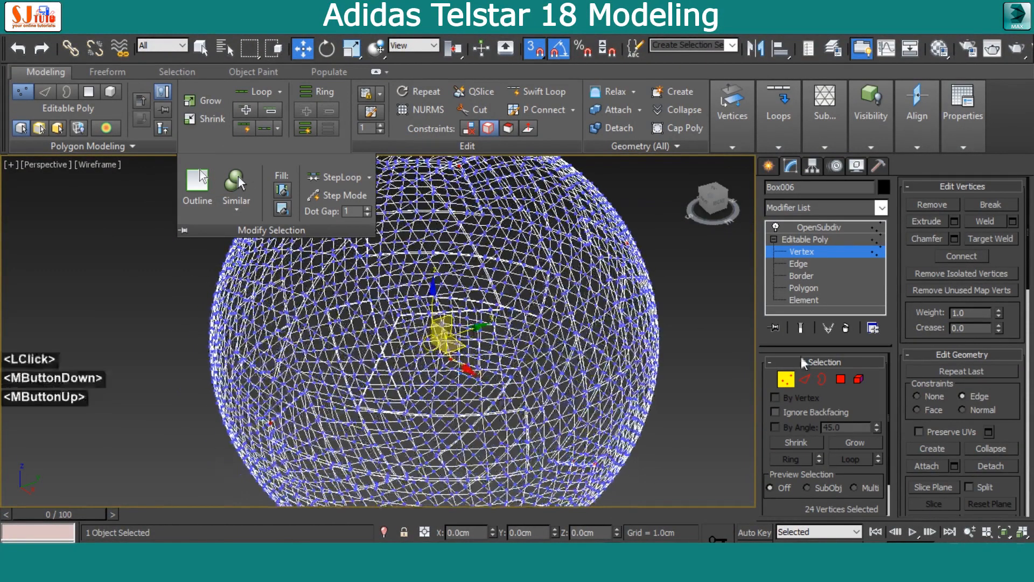
pyautogui.click(939, 399)
pyautogui.press('F3')
pyautogui.scroll(-3, 447, 343)
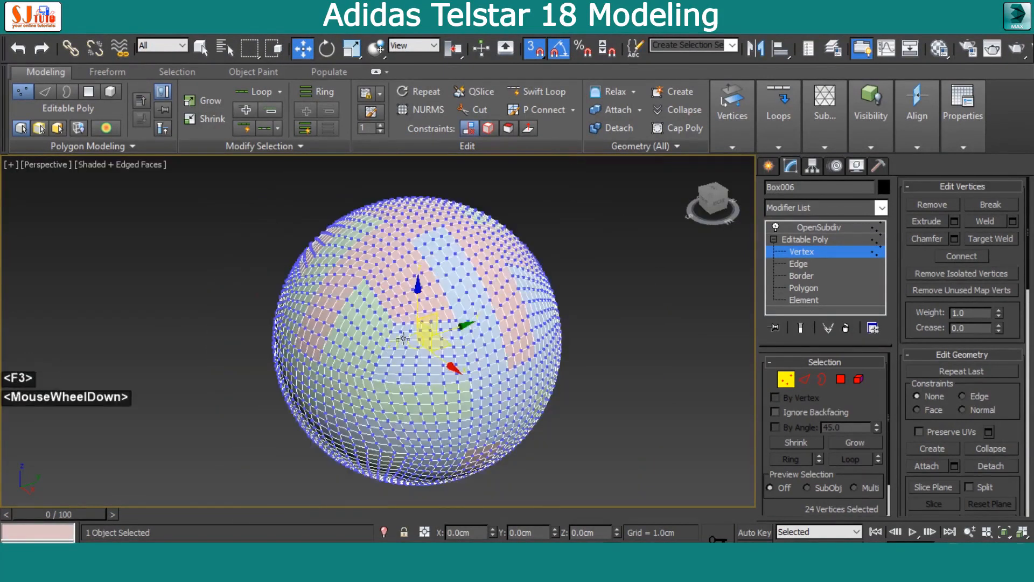
# Try to scale the selected panel-corner vertices.
pyautogui.press('r')
pyautogui.moveTo(428, 315); pyautogui.dragTo(432, 300)
pyautogui.hotkey('ctrl', 'z')
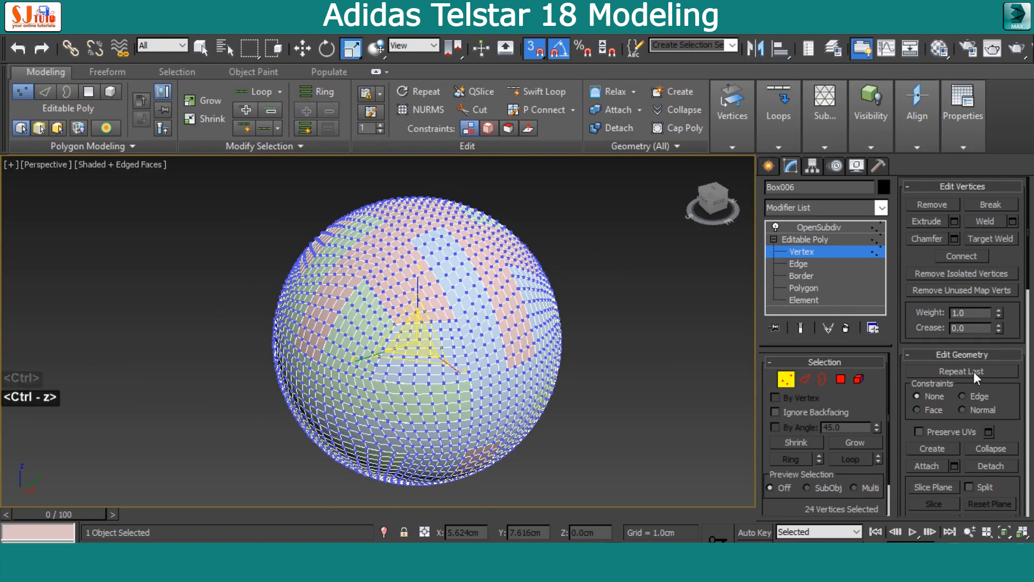
# Set the crease of the selected corner vertices to 1 and return to the OpenSubdiv level.
pyautogui.click(968, 328)
pyautogui.write('1')
pyautogui.press('Return')
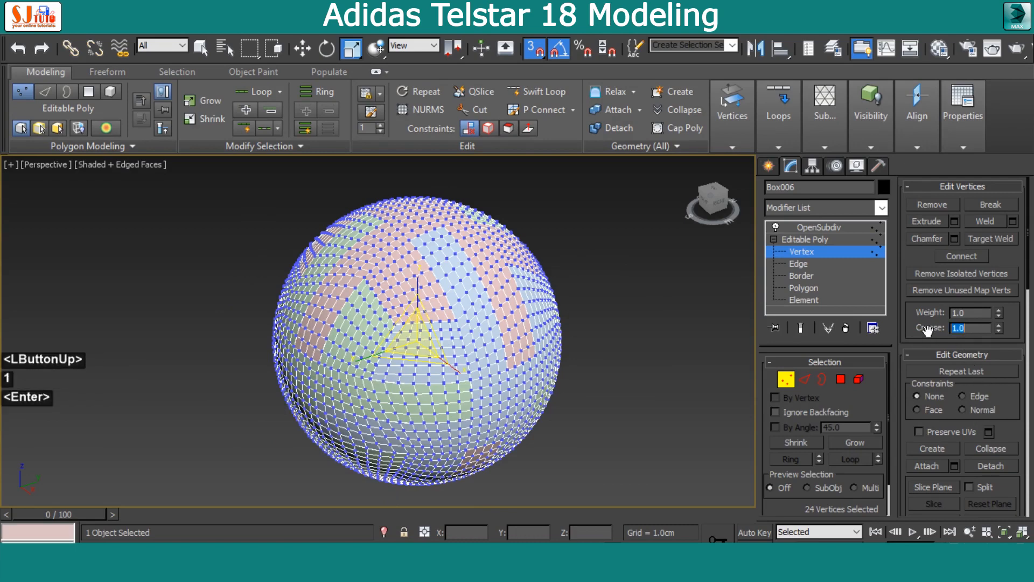
pyautogui.click(822, 229)
pyautogui.moveTo(480, 320); pyautogui.dragTo(491, 321, button='middle')
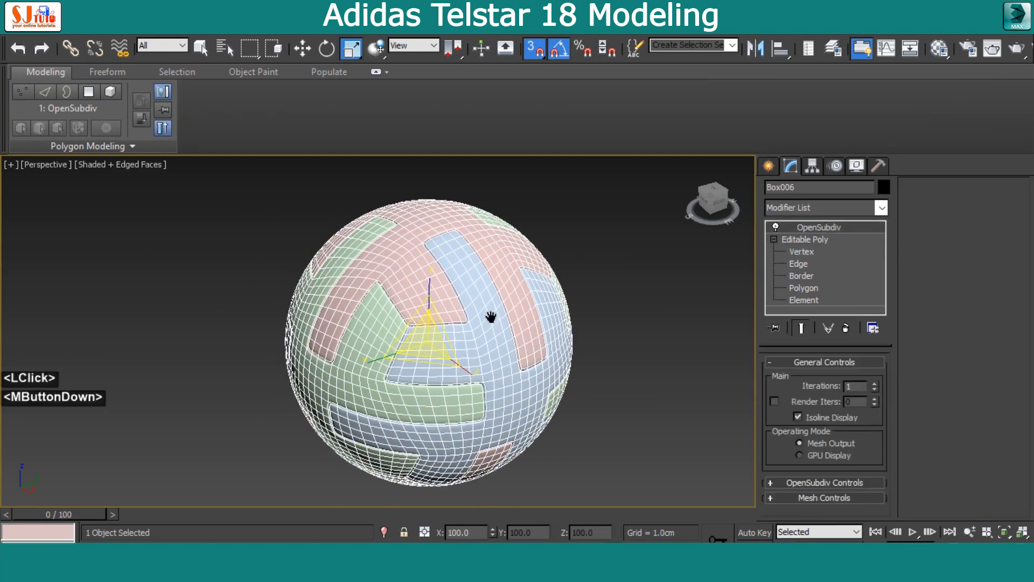
# Hide the edged faces display and set the OpenSubdiv iterations to 2.
pyautogui.press('F4')
pyautogui.scroll(2, 464, 360)
pyautogui.moveTo(461, 361)
pyautogui.keyDown('alt'); pyautogui.mouseDown(button='middle')
pyautogui.moveTo(470, 347)
pyautogui.moveTo(434, 349)
pyautogui.moveTo(437, 330)
pyautogui.mouseUp(button='middle'); pyautogui.keyUp('alt')
pyautogui.scroll(-2, 469, 347)
pyautogui.click(874, 383)
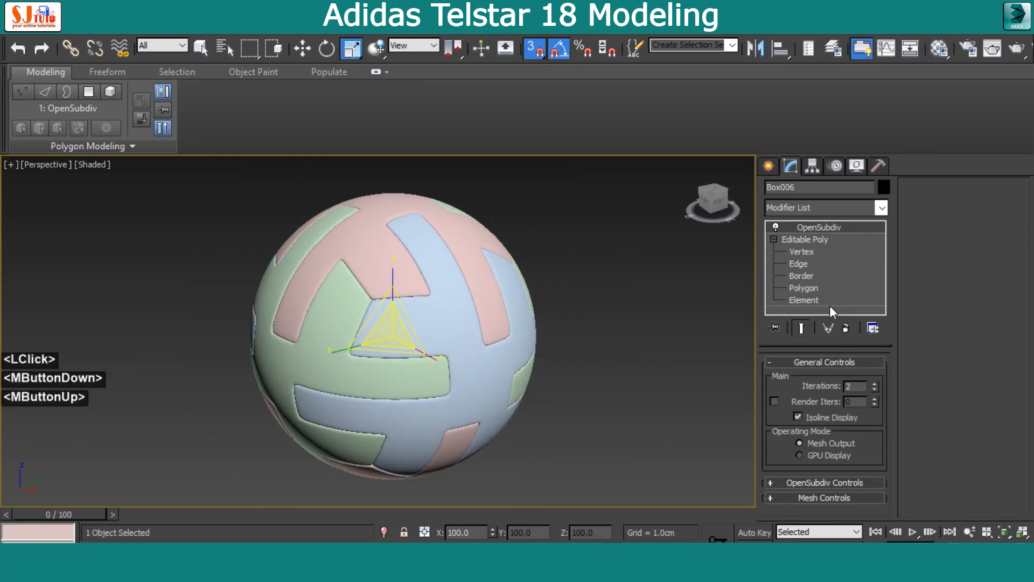
# Assign the grey sample material from the material editor to the ball, close the editor, and activate the Move tool.
pyautogui.press('m')
pyautogui.moveTo(751, 85); pyautogui.dragTo(457, 329)
pyautogui.scroll(3, 457, 329)
pyautogui.keyDown('ctrl'); pyautogui.keyDown('alt'); pyautogui.moveTo(451, 325); pyautogui.dragTo(462, 330, button='middle'); pyautogui.keyUp('alt'); pyautogui.keyUp('ctrl')
pyautogui.keyDown('alt'); pyautogui.middleClick(462, 329); pyautogui.keyUp('alt')
pyautogui.click(968, 26)
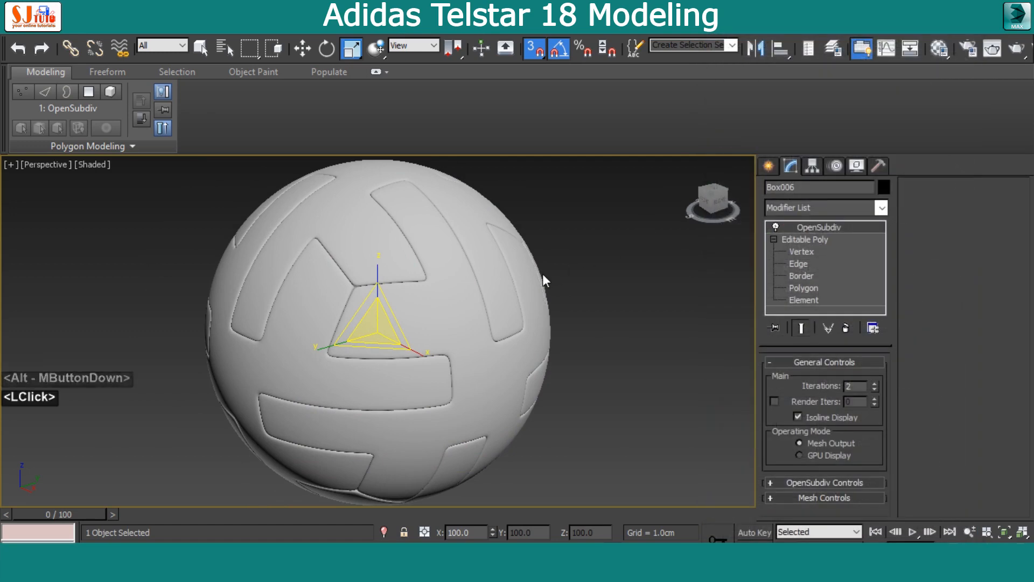
pyautogui.moveTo(543, 276); pyautogui.dragTo(452, 422, button='middle')
pyautogui.press('w')
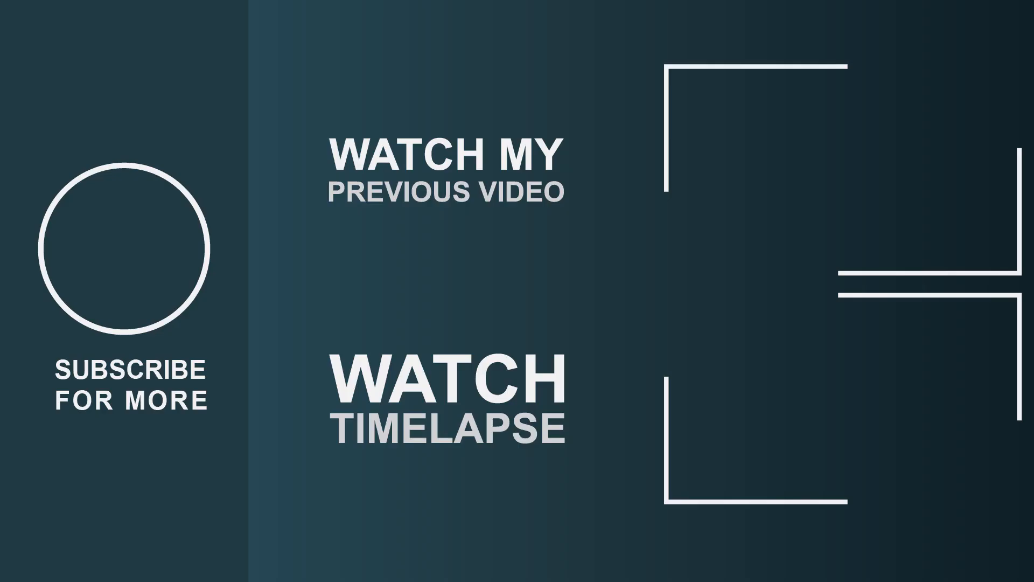